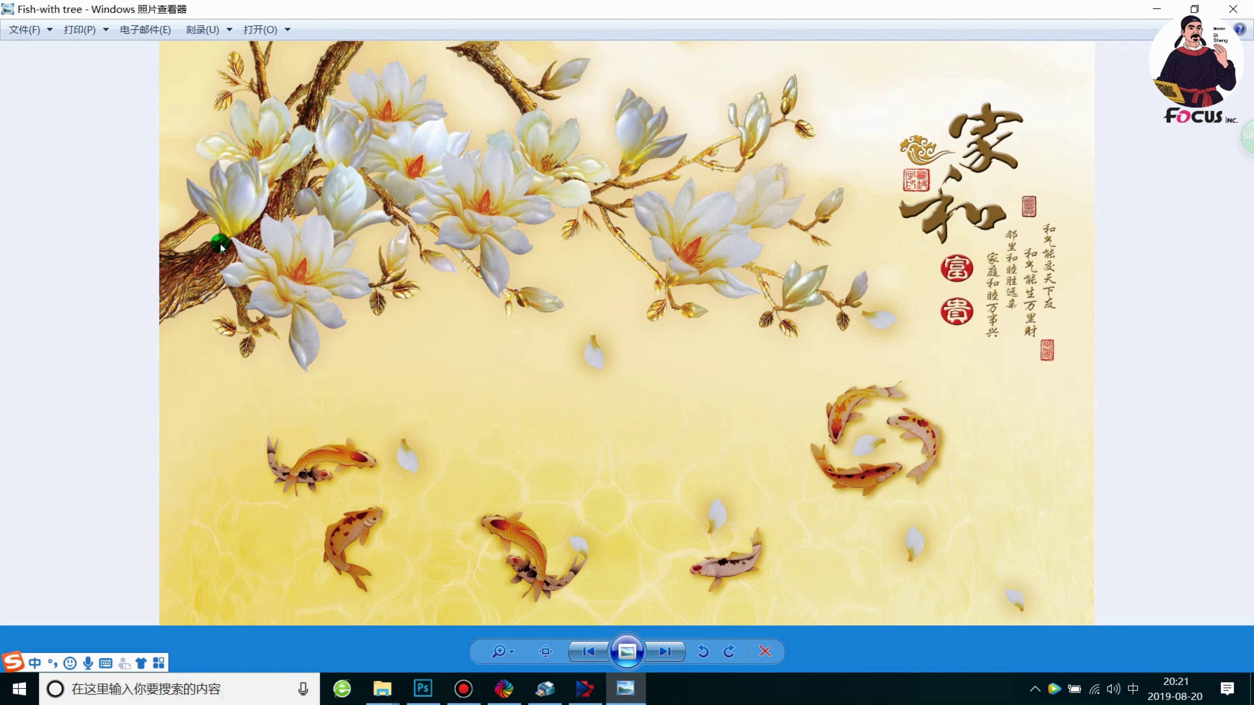
- Close the Fish-with tree image preview and switch to Photoshop, moving its window aside to expose the desktop files
{"action": "left_click", "coordinate": [1239, 8]}
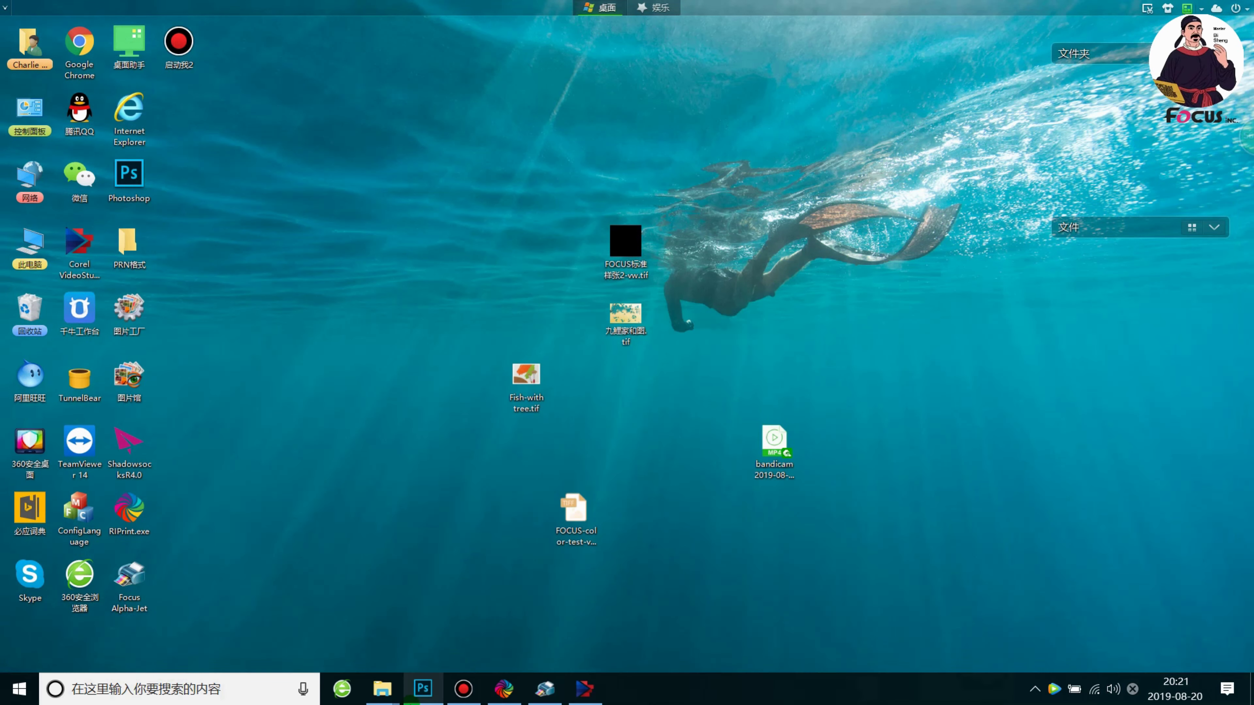
{"action": "left_click", "coordinate": [423, 689]}
{"action": "left_click_drag", "start_coordinate": [802, 7], "coordinate": [388, 112]}
{"action": "left_click_drag", "start_coordinate": [575, 508], "coordinate": [260, 208]}
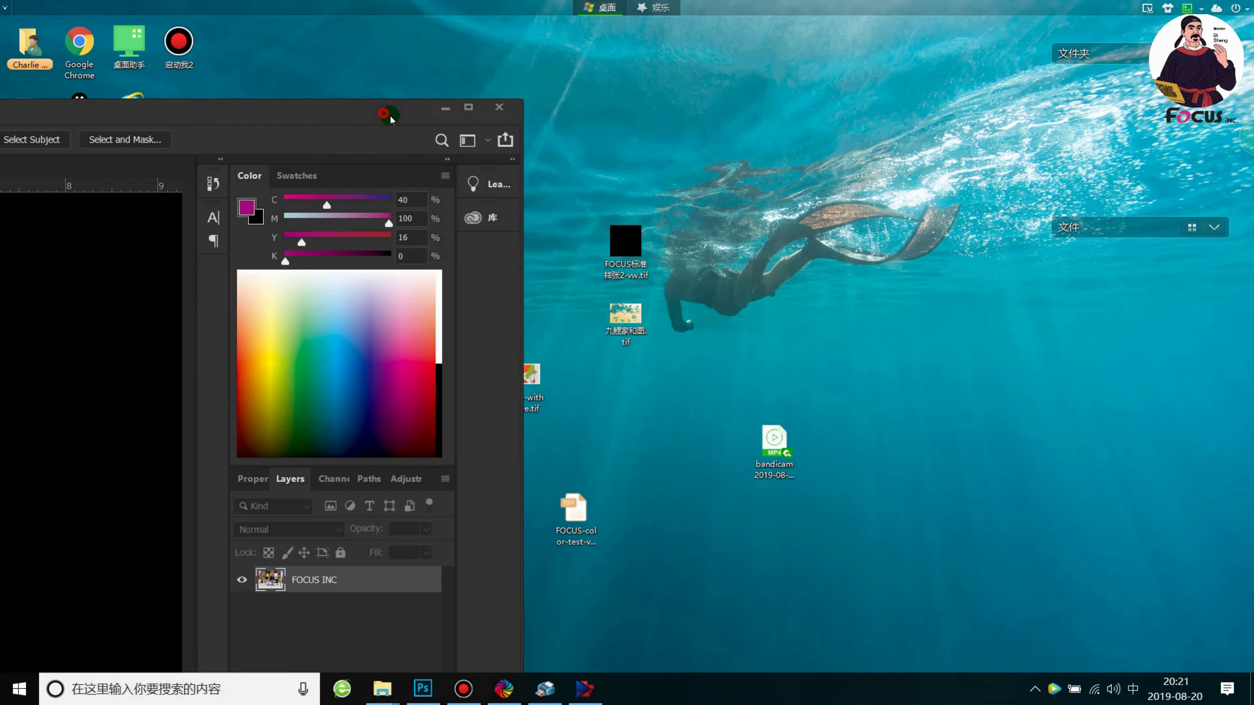
{"action": "left_click_drag", "start_coordinate": [387, 113], "coordinate": [843, 63]}
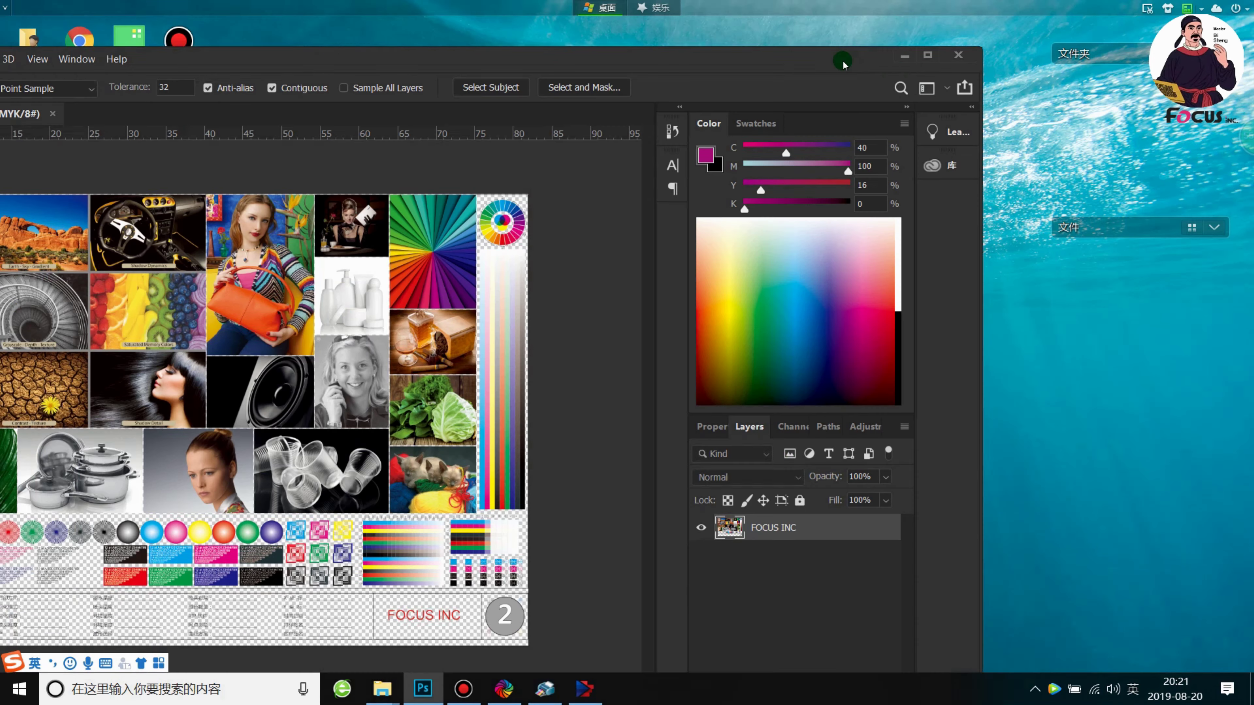
{"action": "left_click", "coordinate": [927, 55]}
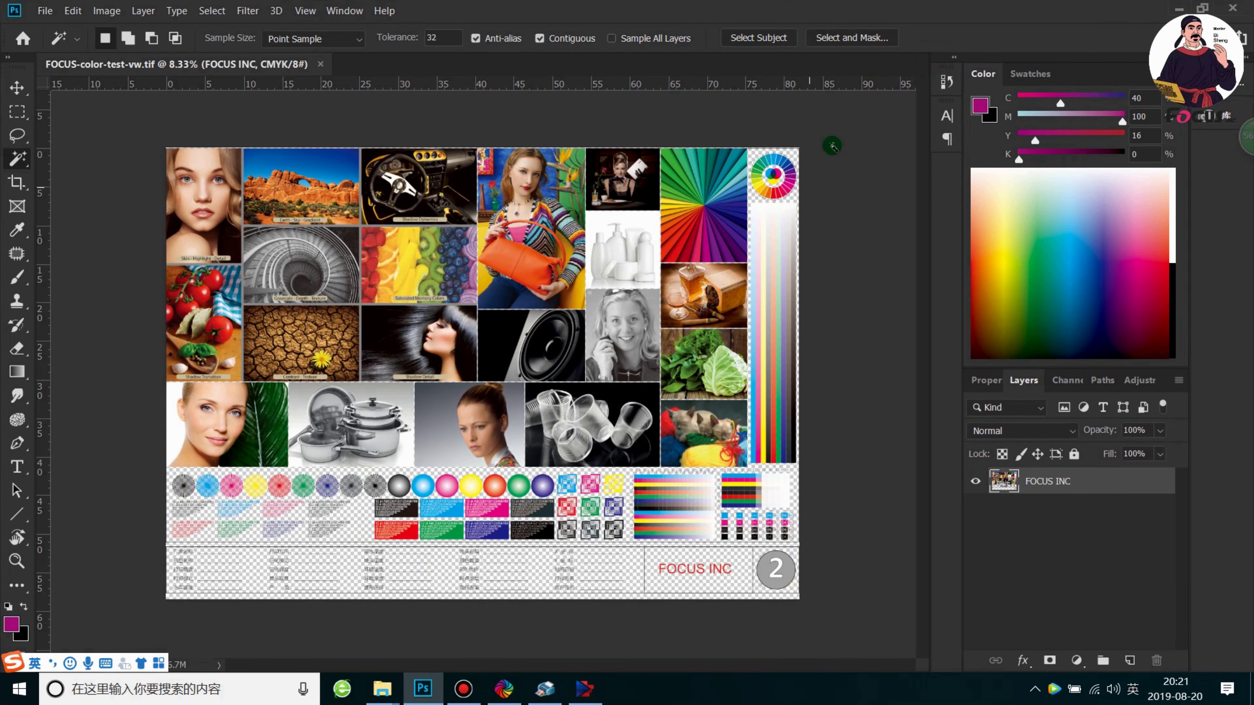
{"action": "left_click", "coordinate": [320, 64]}
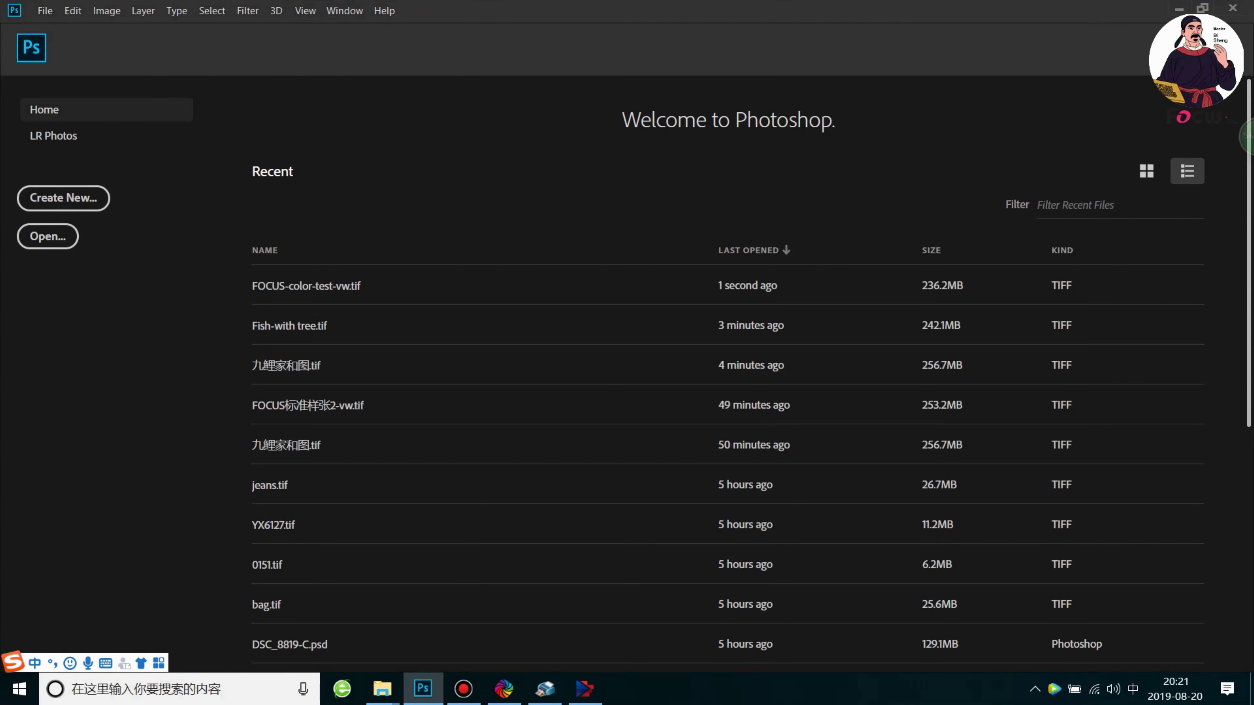
- Open Fish-with tree.tif from the desktop in Photoshop and maximize the program window
{"action": "left_click", "coordinate": [1207, 10]}
{"action": "left_click_drag", "start_coordinate": [848, 146], "coordinate": [731, 443]}
{"action": "left_click_drag", "start_coordinate": [526, 377], "coordinate": [509, 573]}
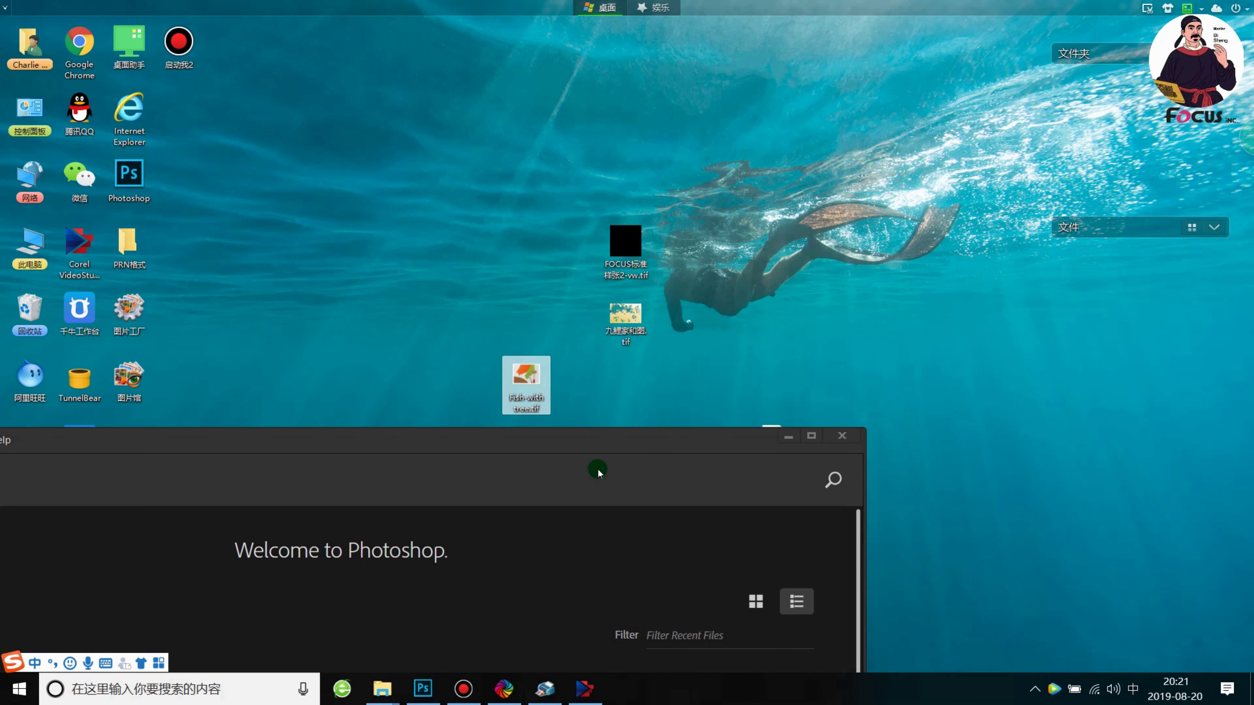
{"action": "left_click", "coordinate": [571, 440]}
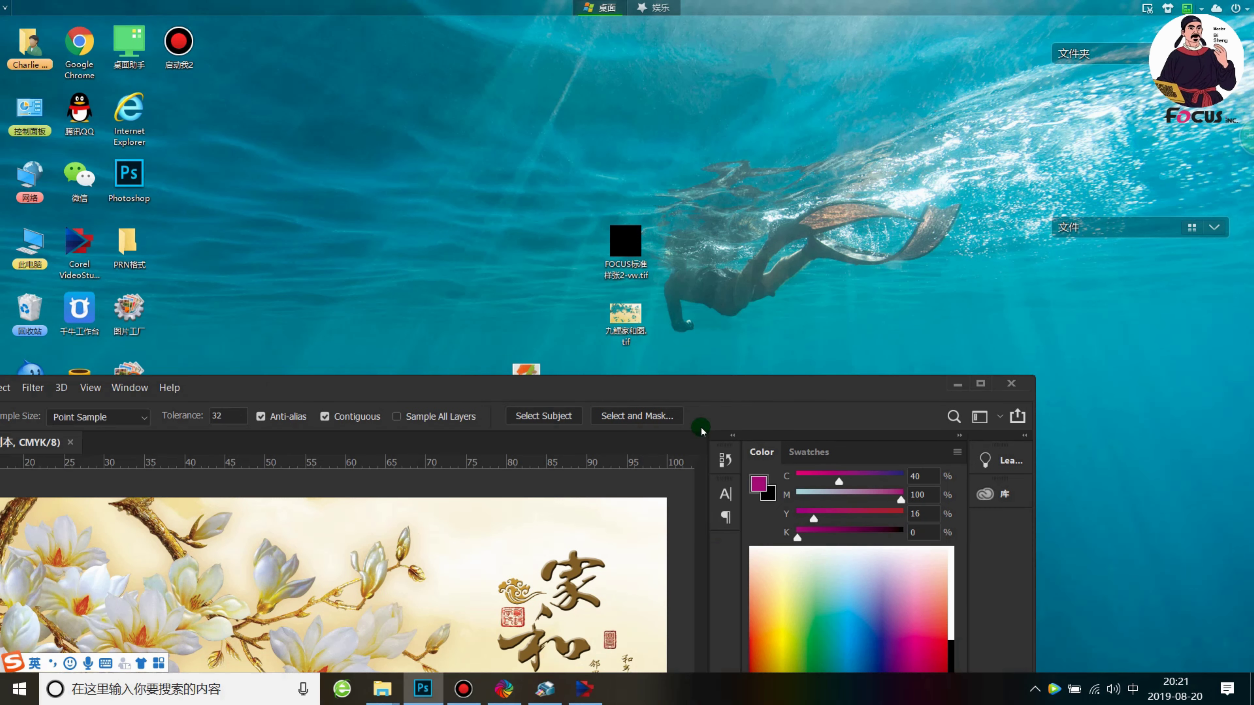
{"action": "double_click", "coordinate": [723, 381]}
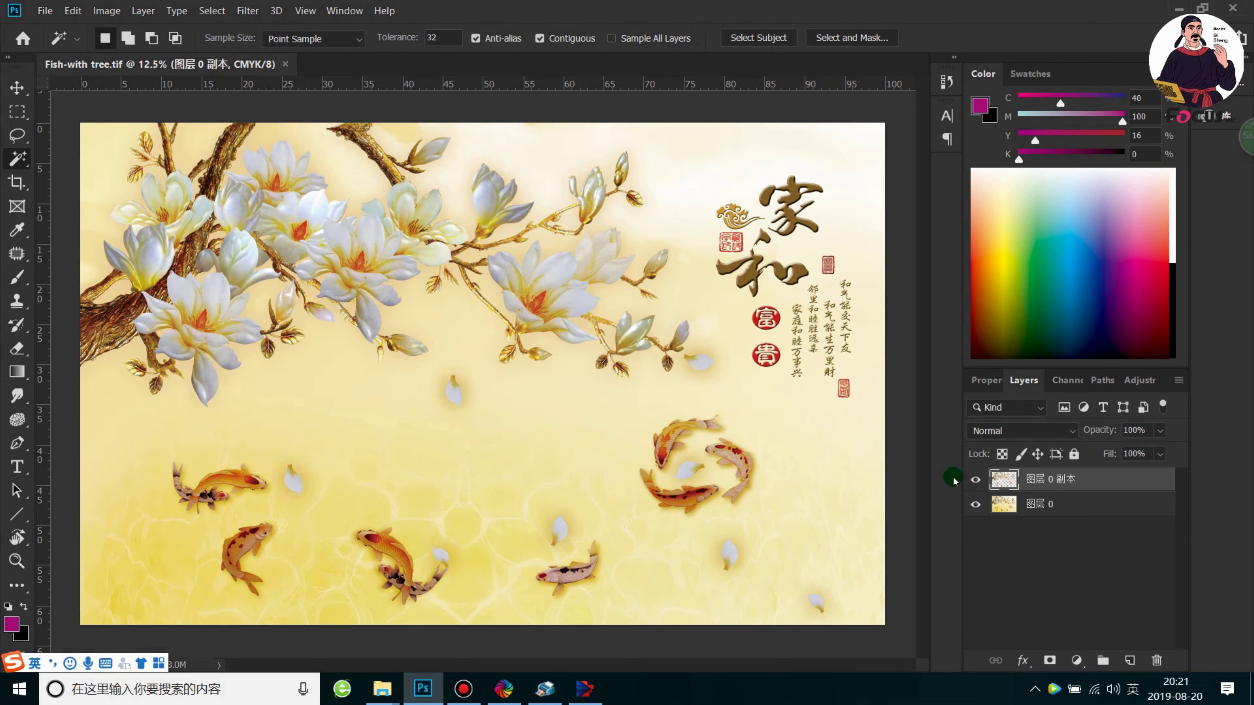
- Check which colour mode and bit depth the Fish-with tree image uses
{"action": "left_click", "coordinate": [105, 11]}
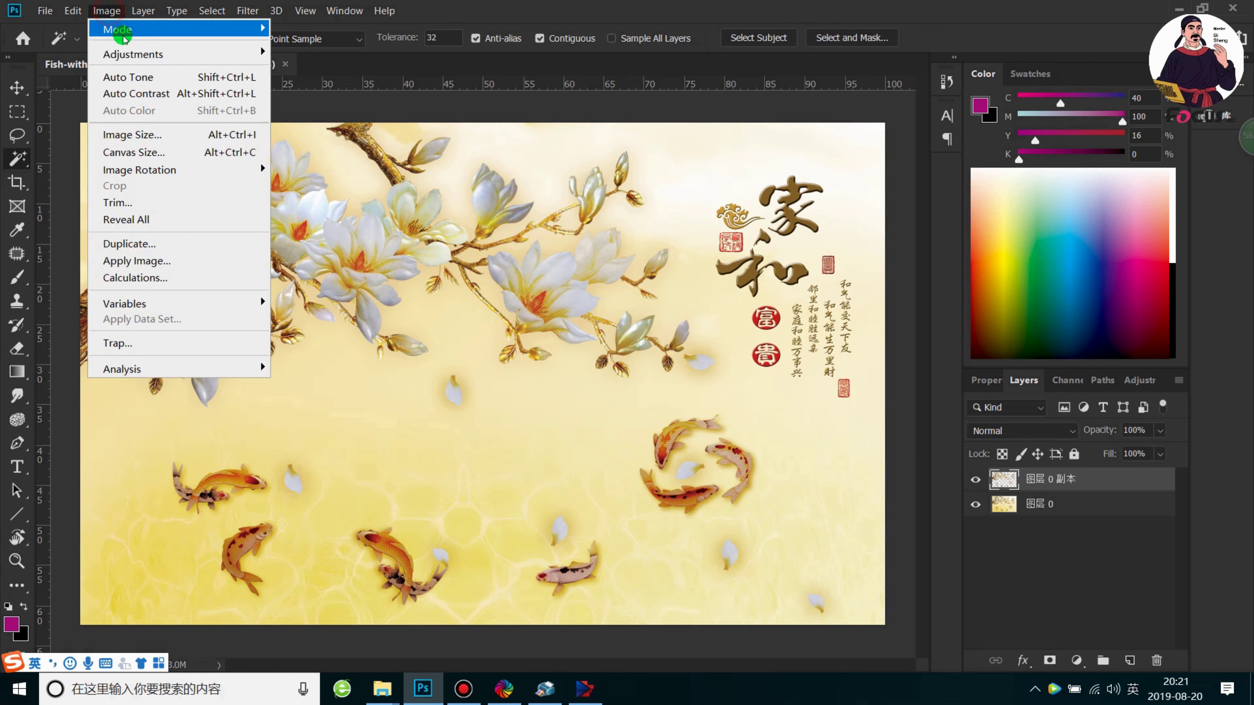
{"action": "mouse_move", "coordinate": [129, 31]}
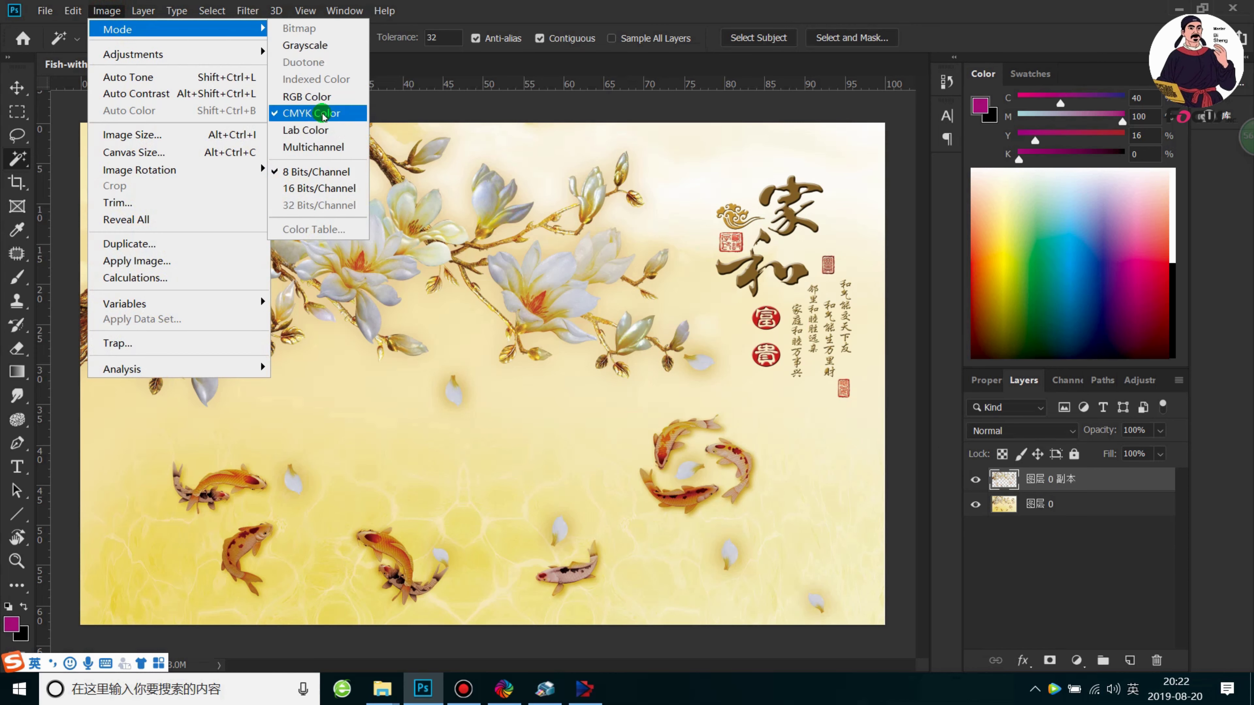
{"action": "left_click", "coordinate": [691, 149]}
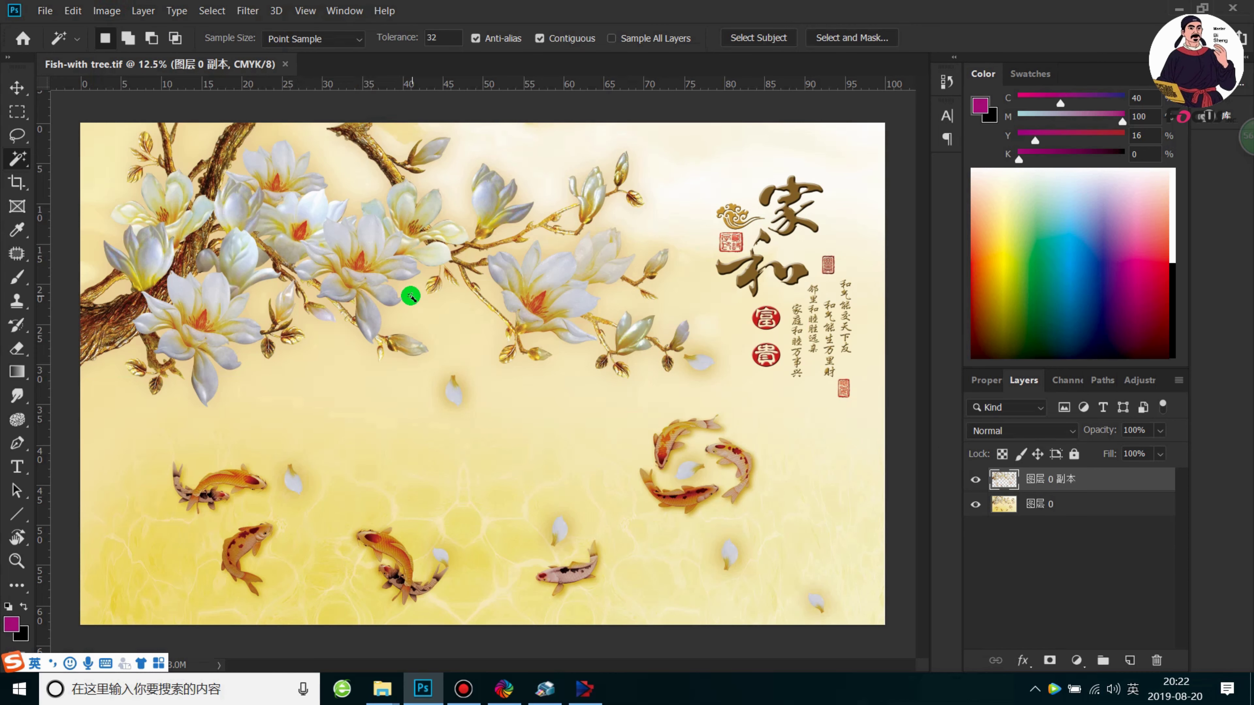
- Make the layer 图层 0 active and hide the layer 图层 0 副本, keeping 图层 0 visible
{"action": "left_click", "coordinate": [1041, 506]}
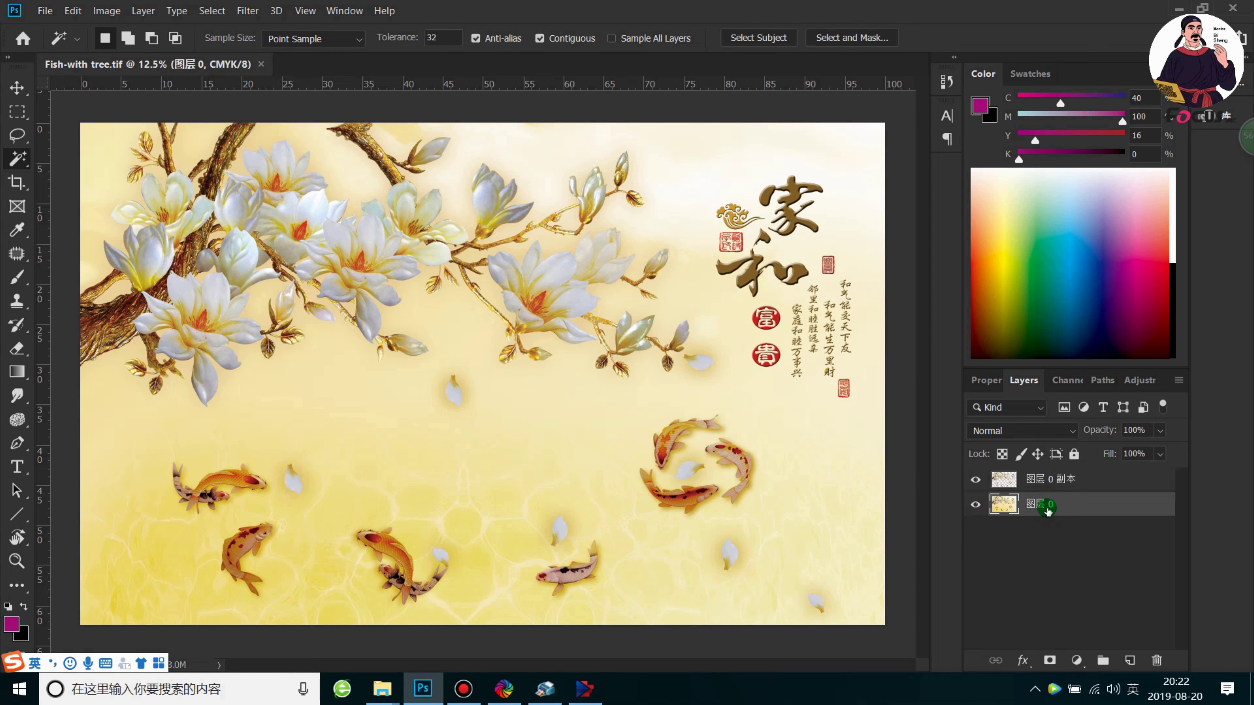
{"action": "left_click", "coordinate": [977, 483]}
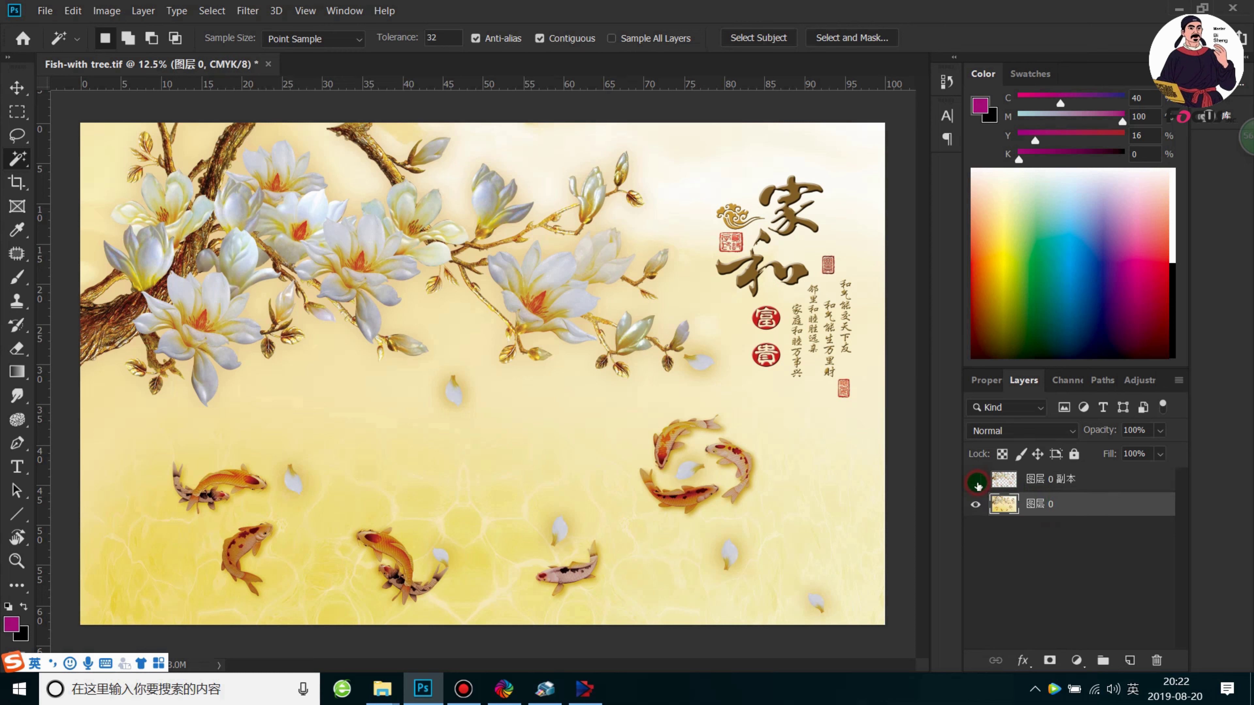
{"action": "left_click", "coordinate": [975, 505]}
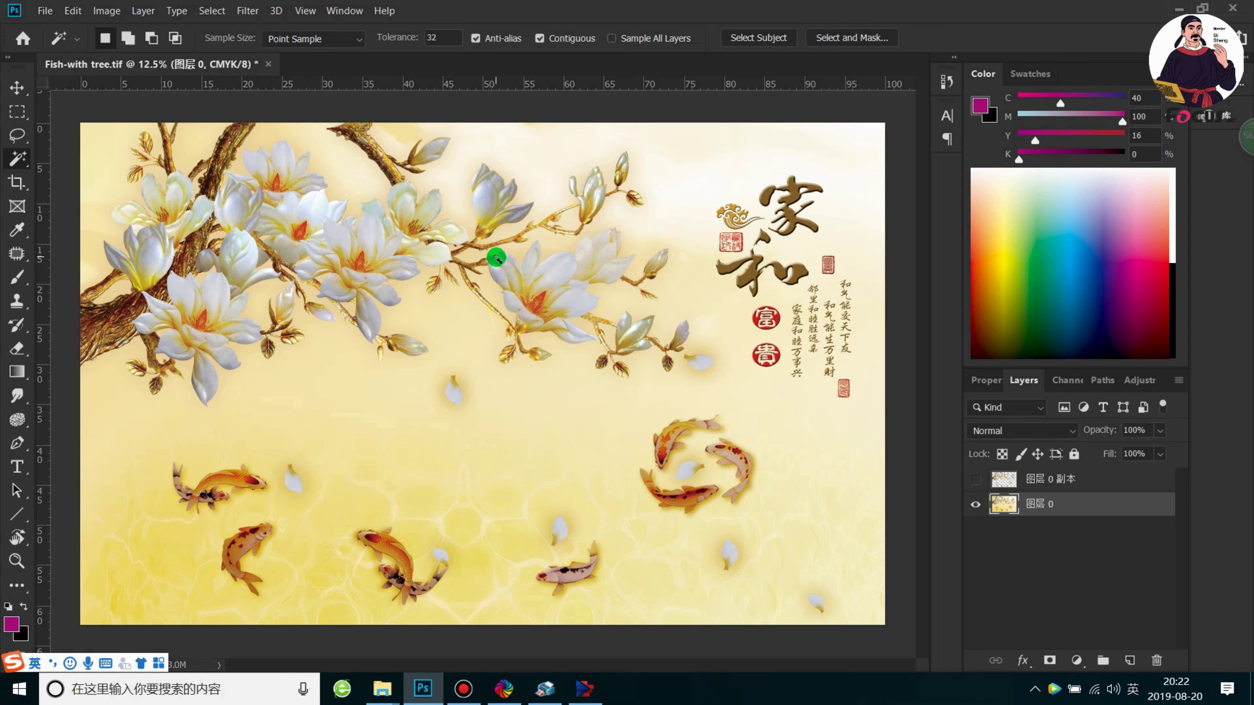
- Select white petals of the central magnolias with the Magic Wand tool and extend the selection to similar tones across the image
{"action": "right_click", "coordinate": [33, 155]}
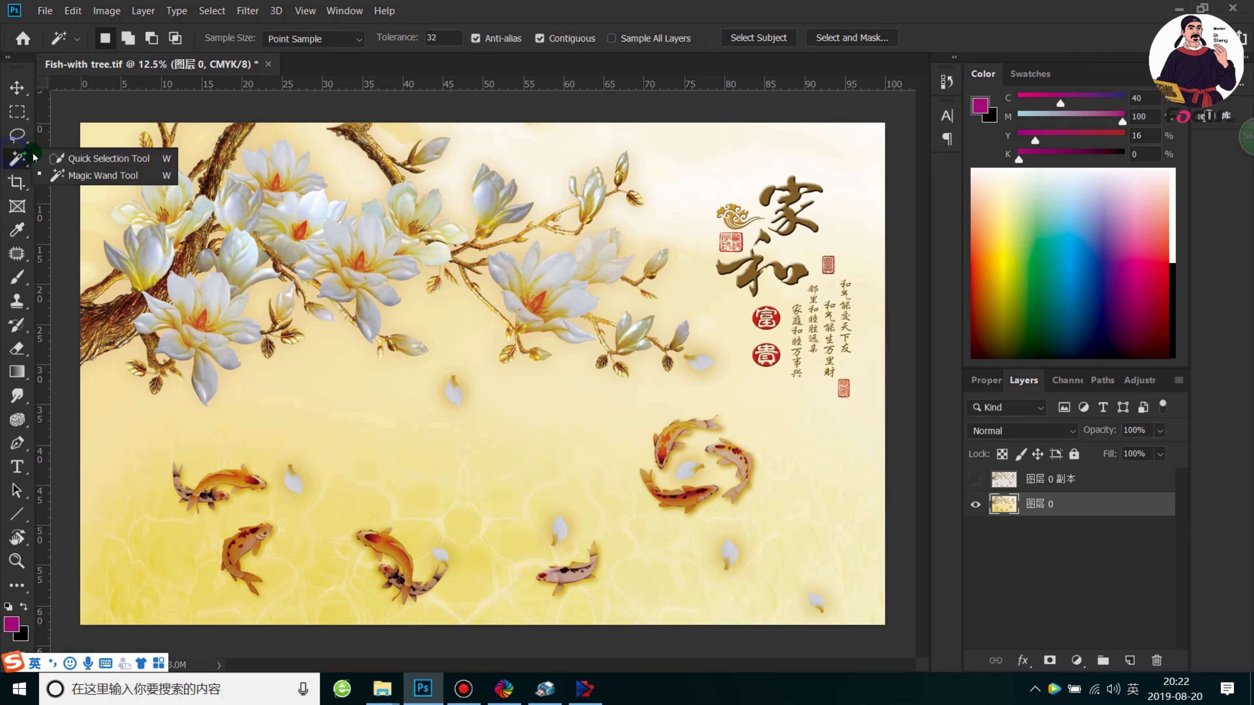
{"action": "left_click", "coordinate": [79, 177]}
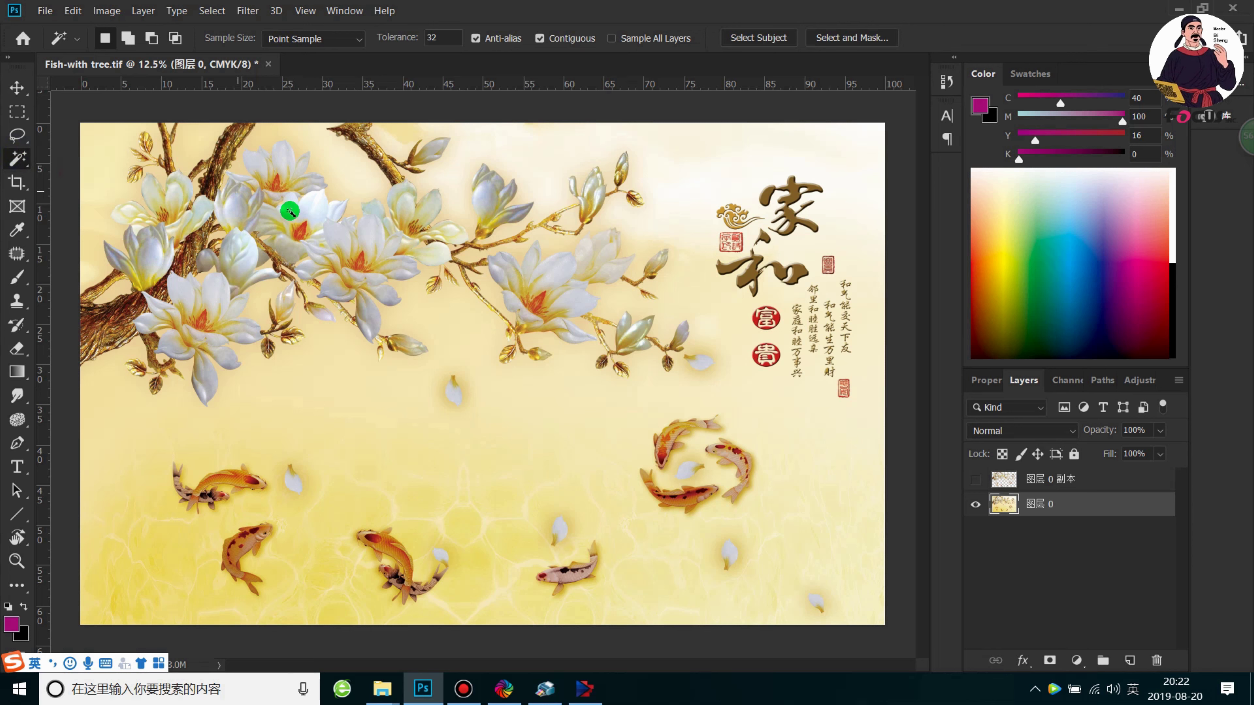
{"action": "left_click", "coordinate": [316, 221]}
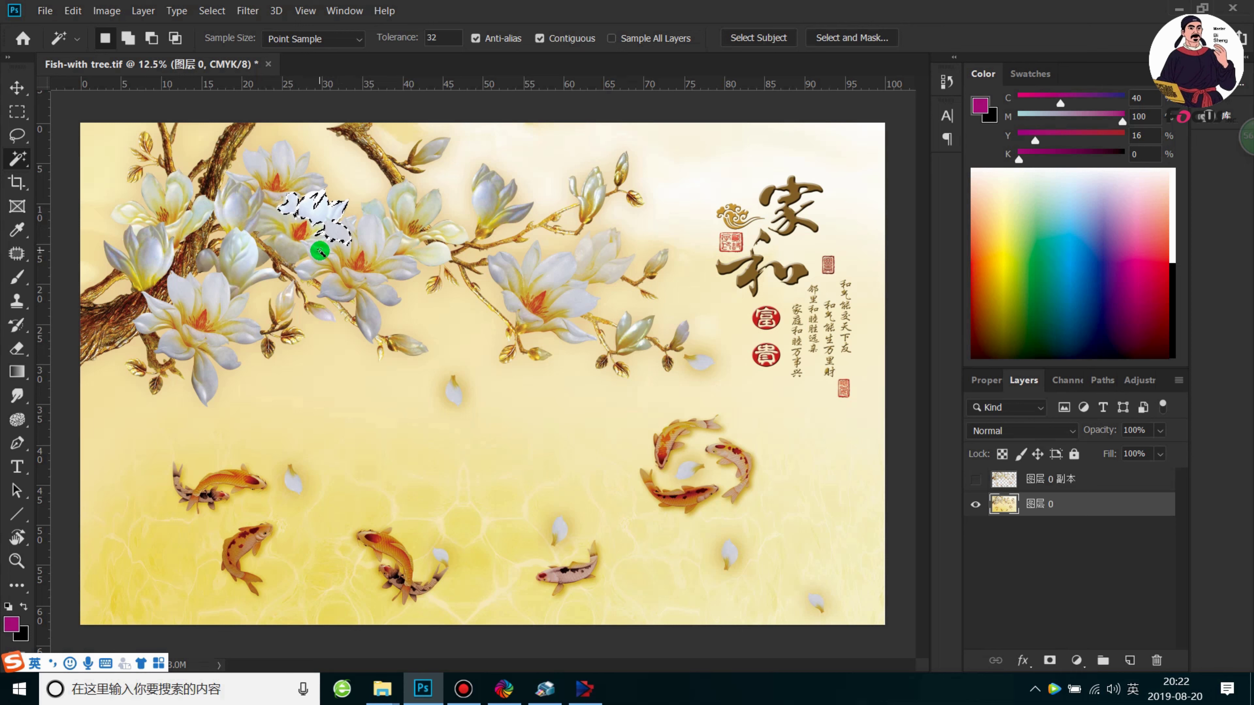
{"action": "key", "text": "shift"}
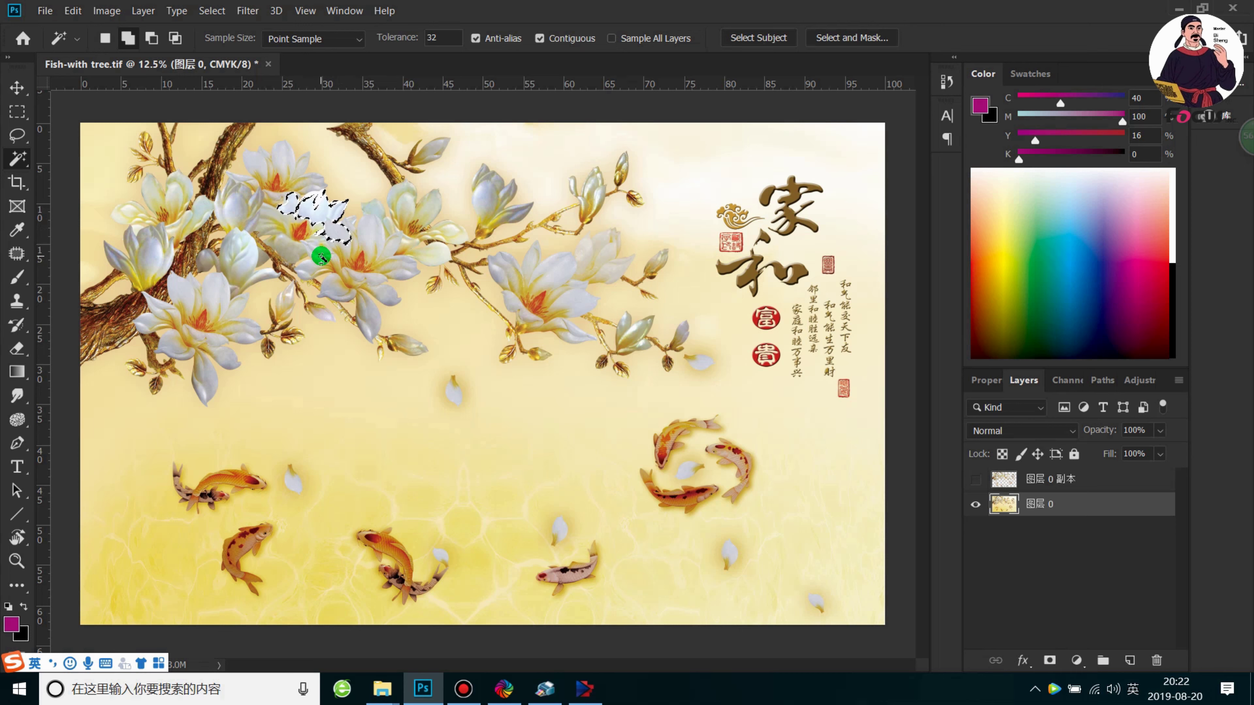
{"action": "key", "text": "shift"}
{"action": "left_click", "coordinate": [368, 235], "text": "shift"}
{"action": "right_click", "coordinate": [372, 237]}
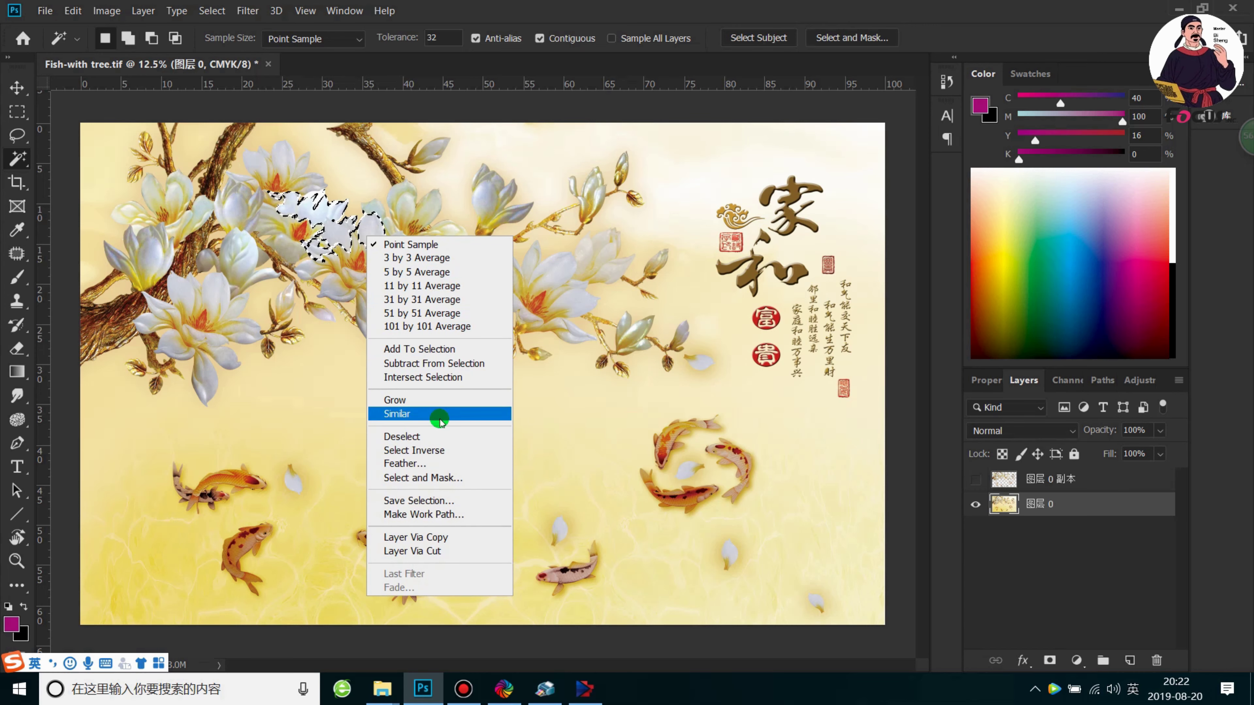
{"action": "left_click", "coordinate": [434, 411]}
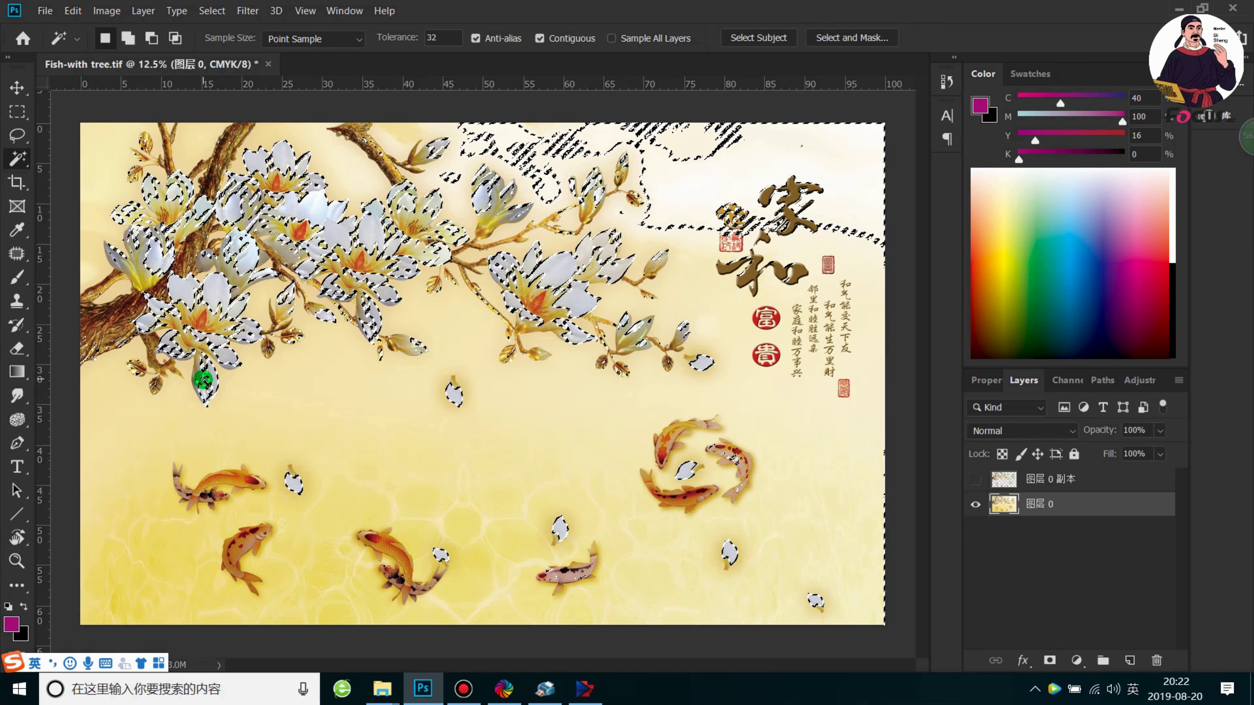
- Add the orange koi below the magnolias at the far left and the curved koi beneath it to the selection
{"action": "key", "text": "alt"}
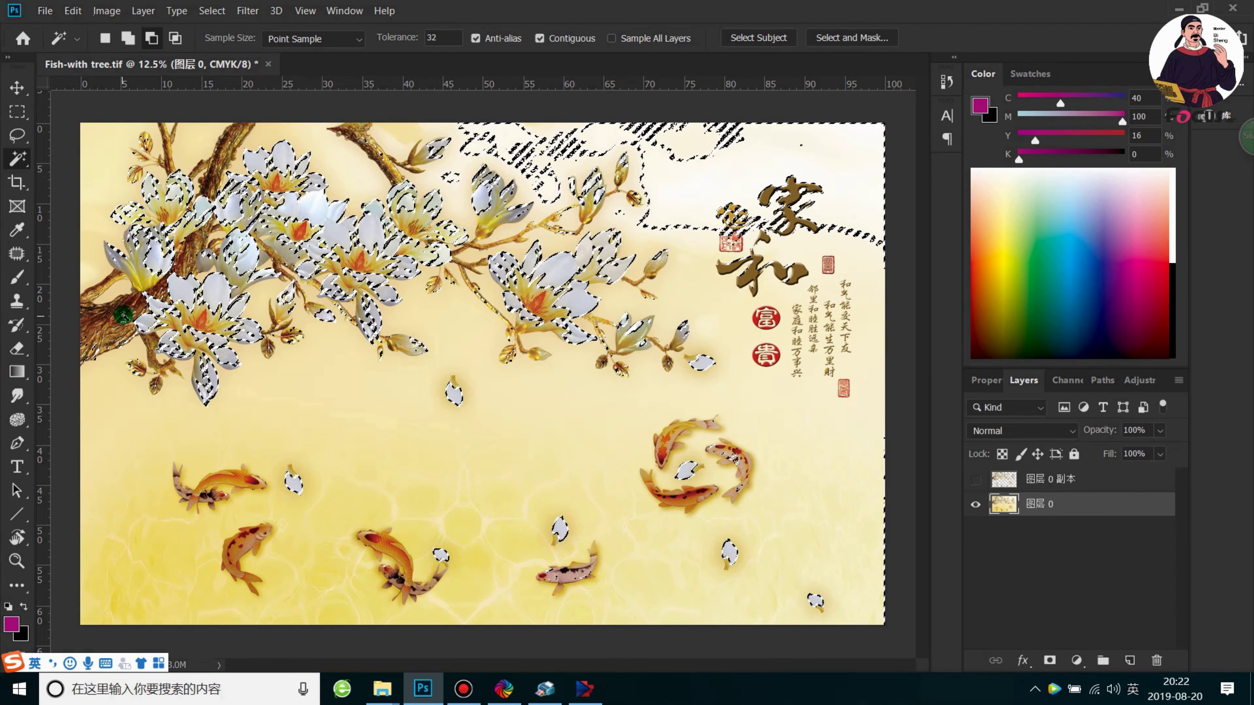
{"action": "left_click", "coordinate": [229, 481], "text": "shift"}
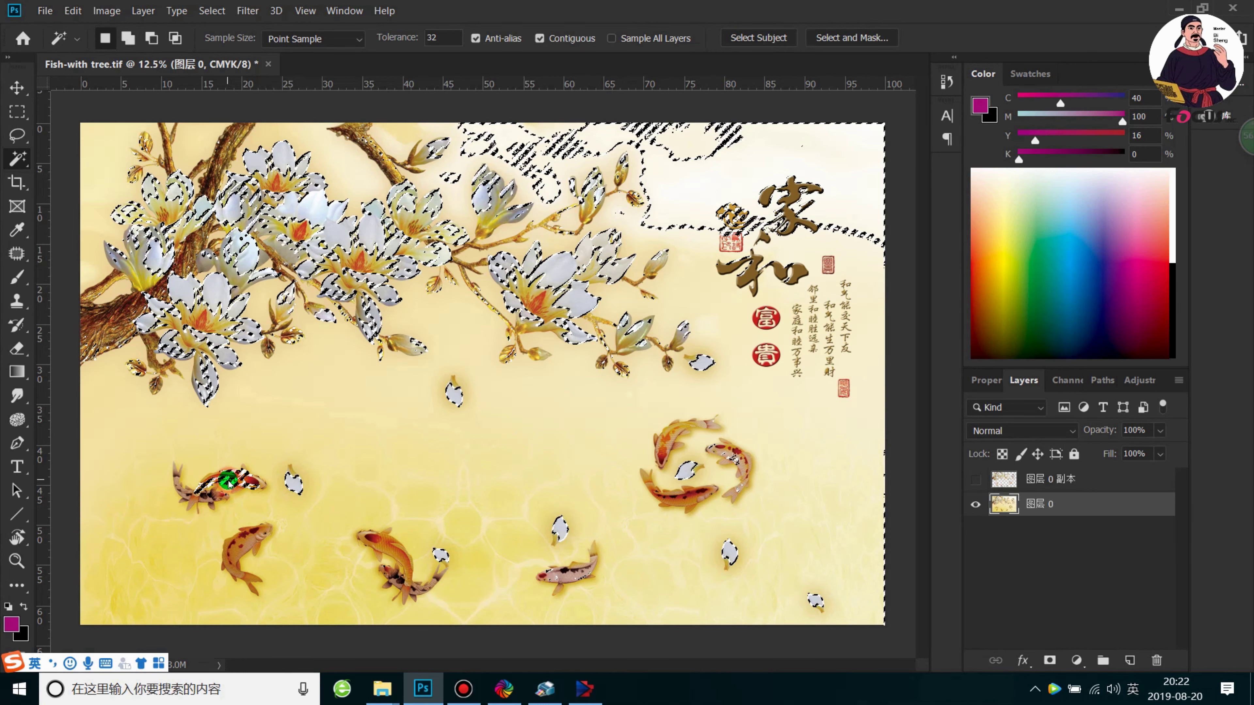
{"action": "left_click", "coordinate": [236, 538], "text": "shift"}
{"action": "left_click", "coordinate": [234, 573], "text": "shift"}
{"action": "left_click", "coordinate": [244, 581], "text": "shift"}
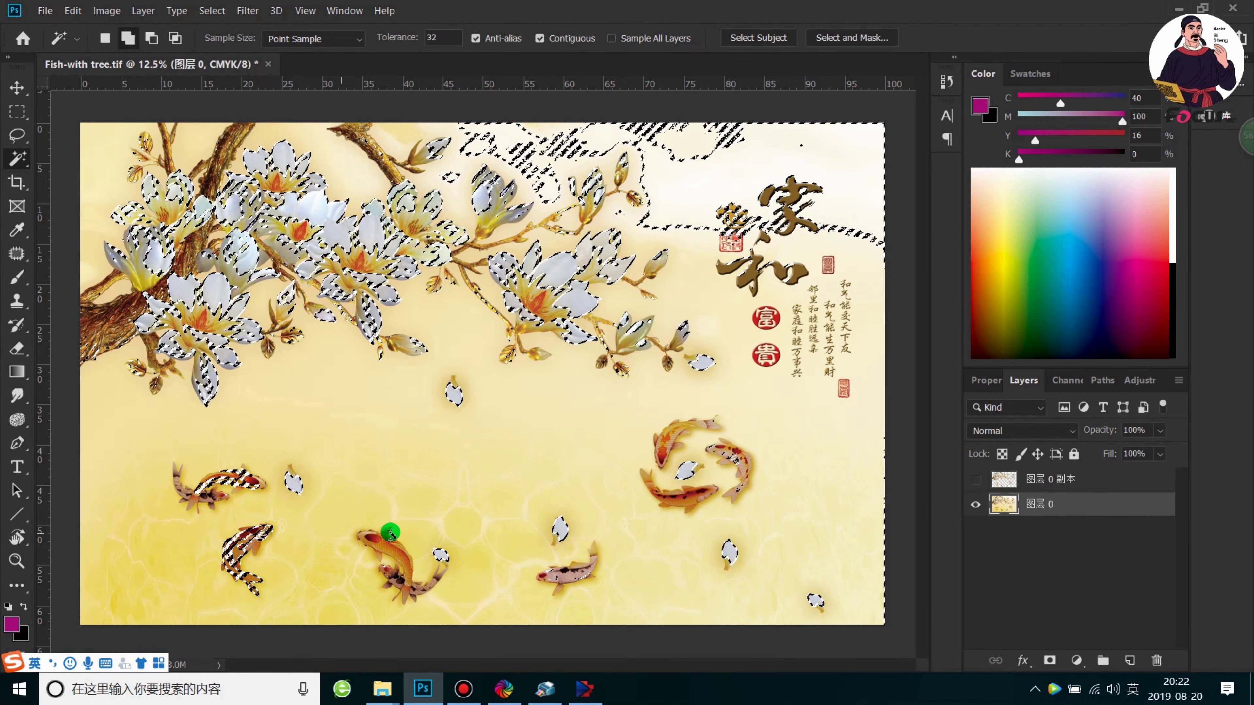
- Add the overlapping koi pair at the lower middle and the single koi beside it to the selection
{"action": "left_click", "coordinate": [394, 574], "text": "shift"}
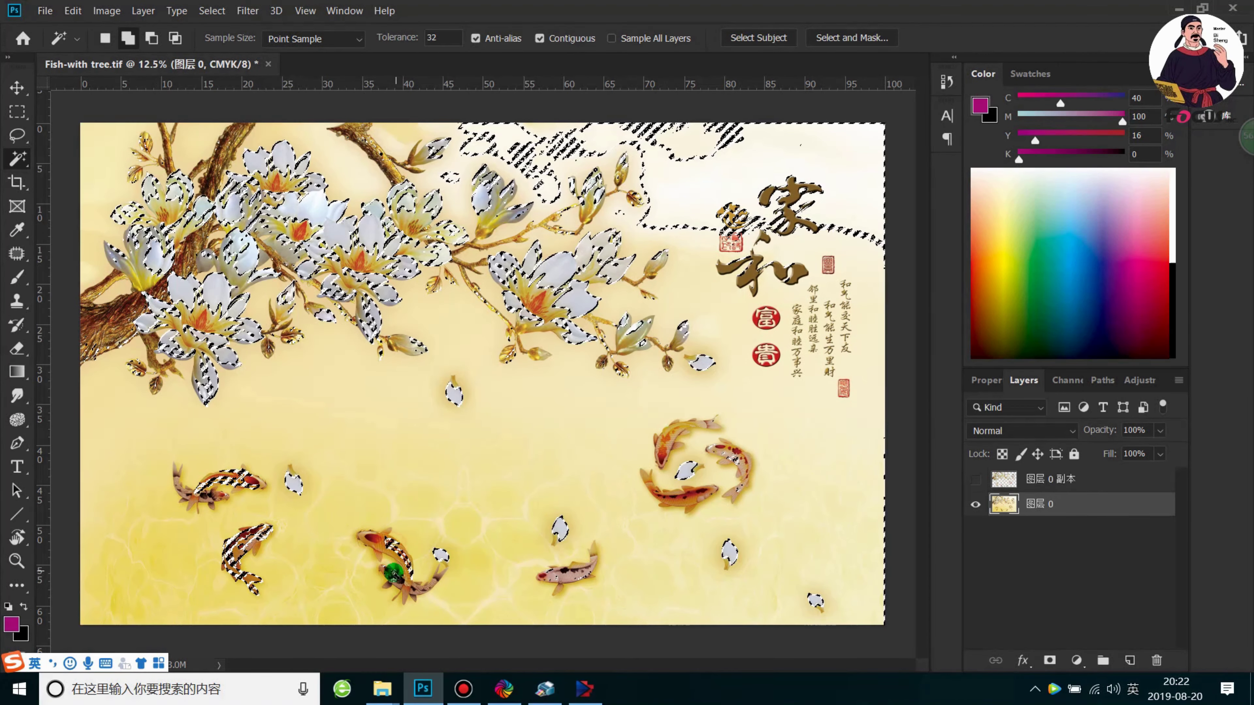
{"action": "left_click", "coordinate": [371, 546], "text": "shift"}
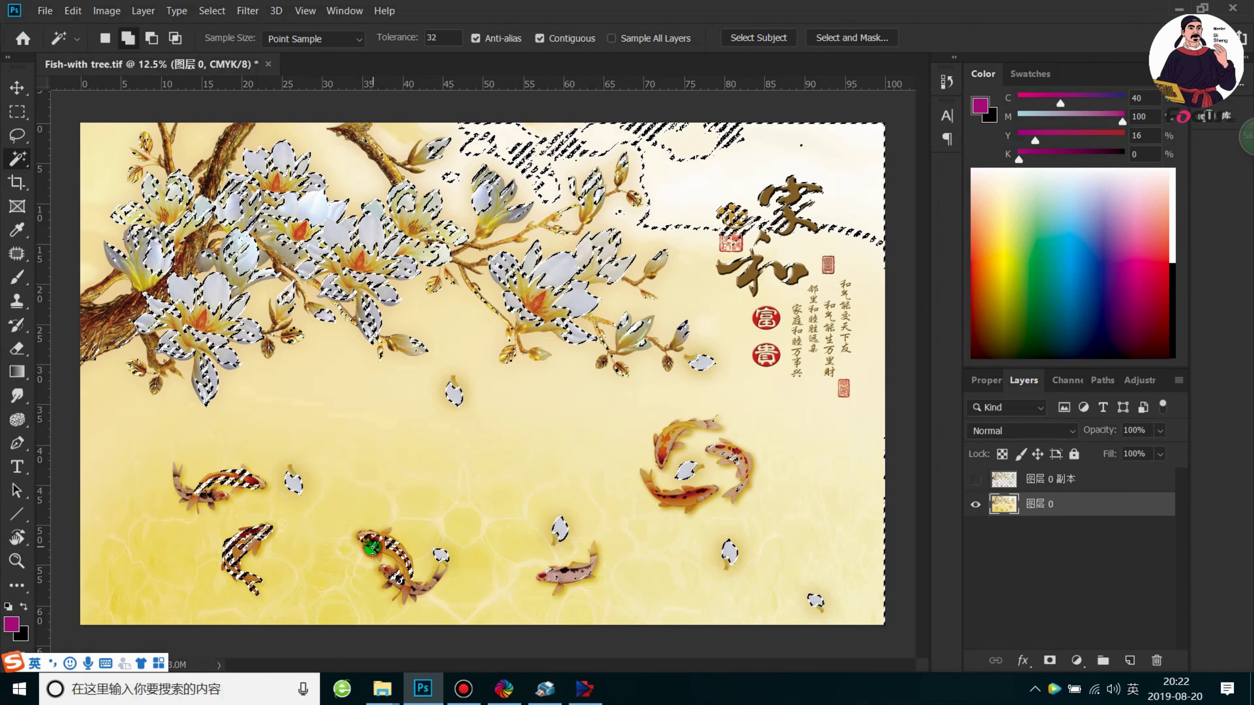
{"action": "left_click", "coordinate": [365, 536], "text": "shift"}
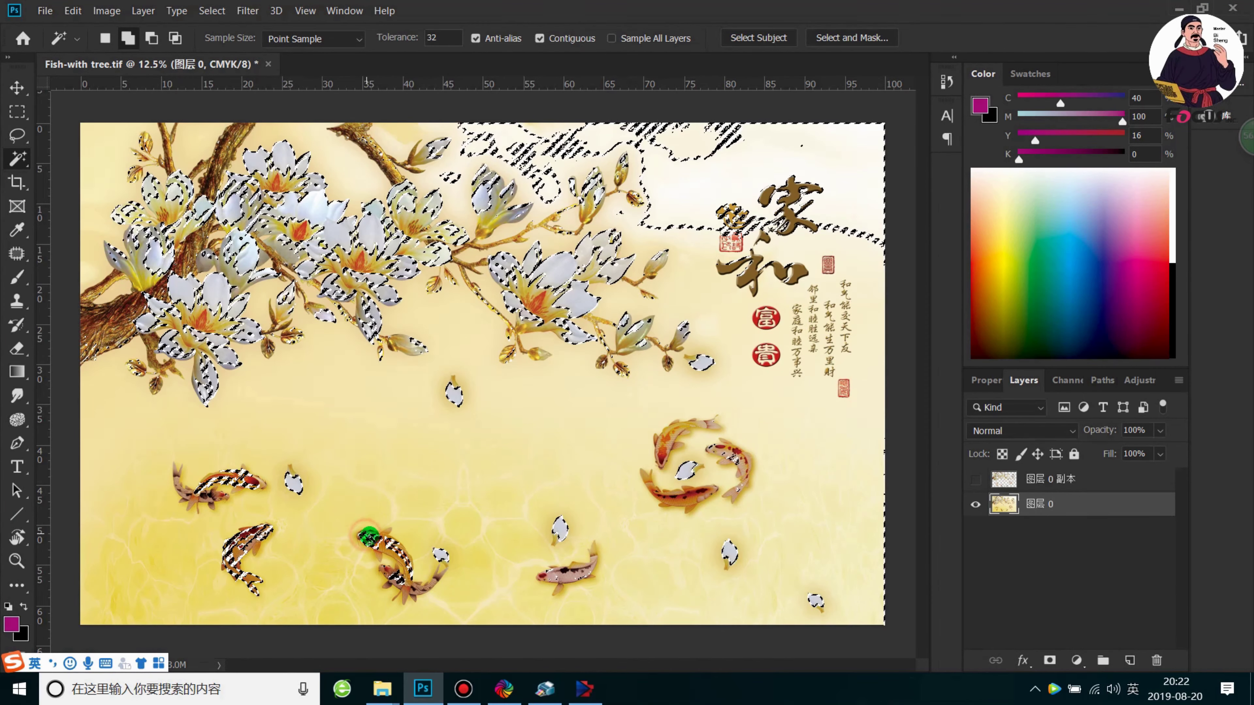
{"action": "left_click", "coordinate": [387, 577], "text": "shift"}
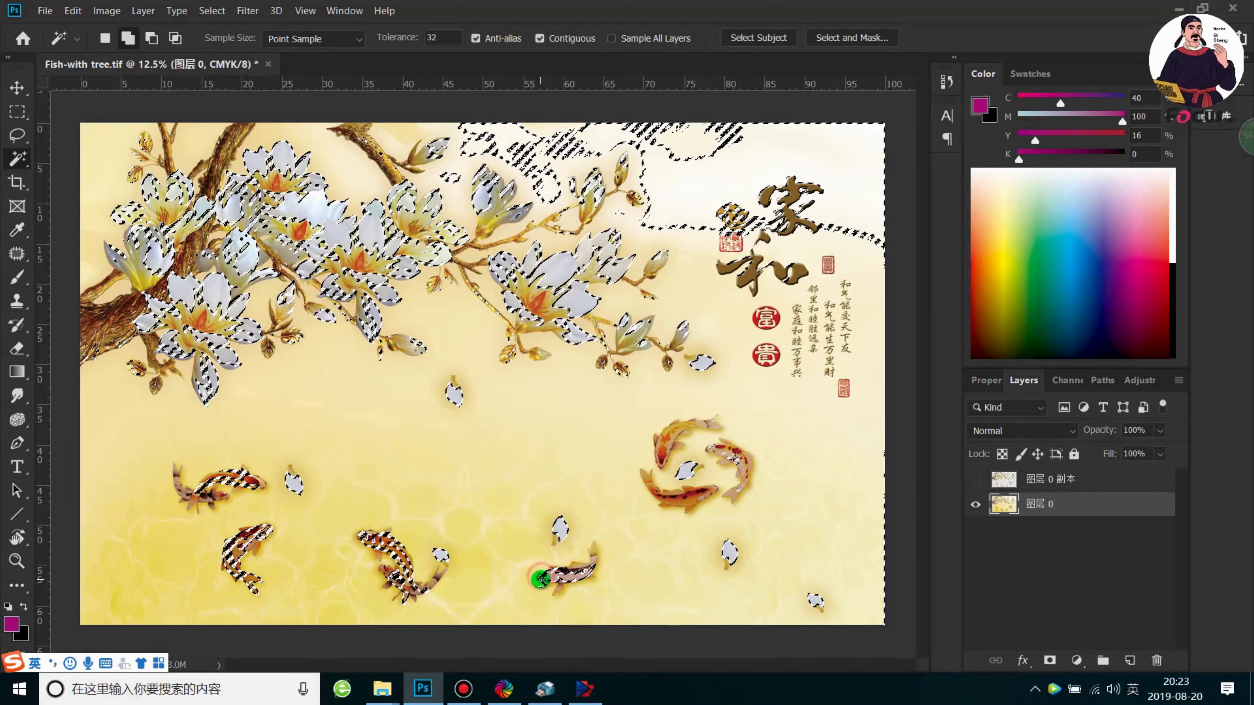
- Add the lower and upper-left koi of the three-fish ring and the round red seals to the selection
{"action": "left_click", "coordinate": [681, 504], "text": "shift"}
{"action": "left_click", "coordinate": [686, 495], "text": "shift"}
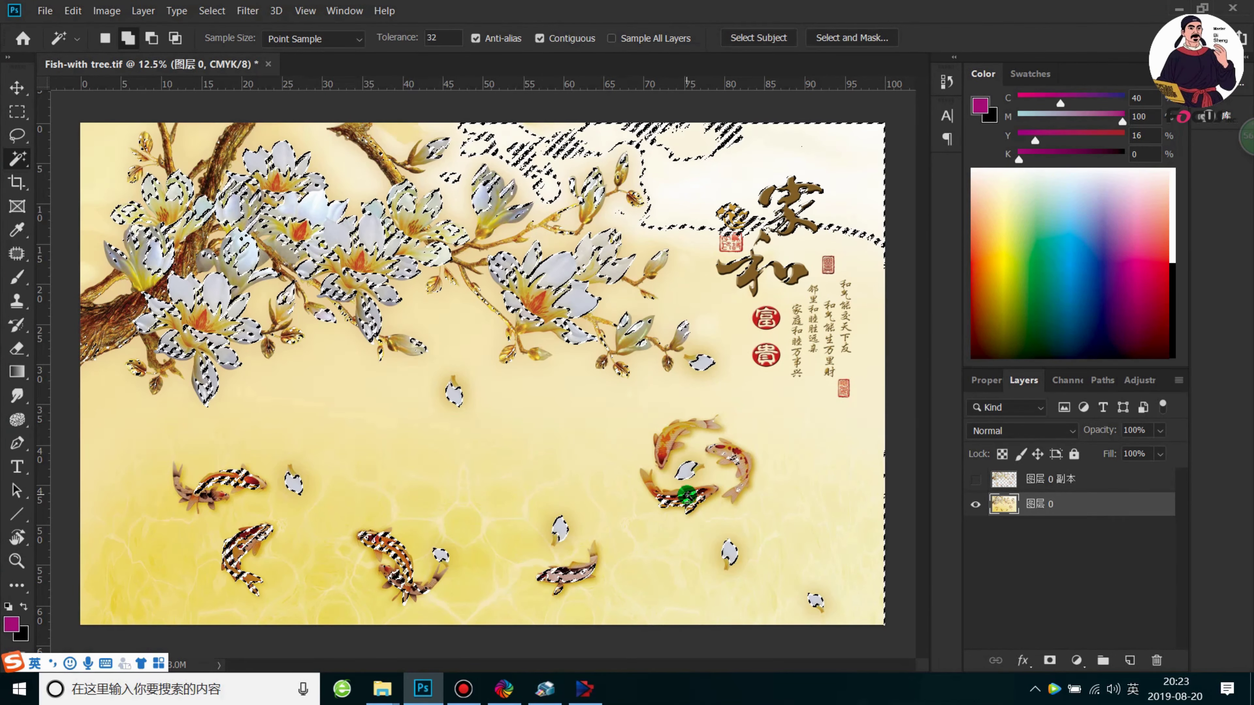
{"action": "left_click", "coordinate": [652, 487], "text": "shift"}
{"action": "left_click", "coordinate": [663, 446], "text": "shift"}
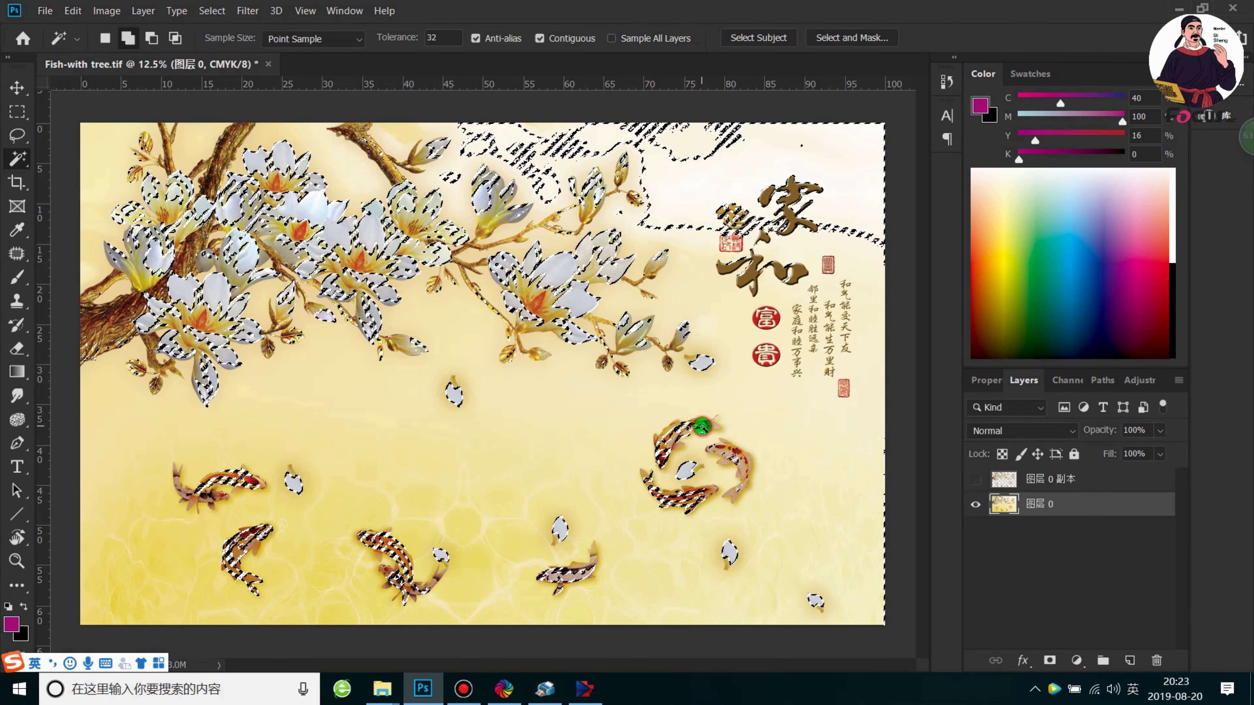
{"action": "left_click", "coordinate": [665, 435], "text": "shift"}
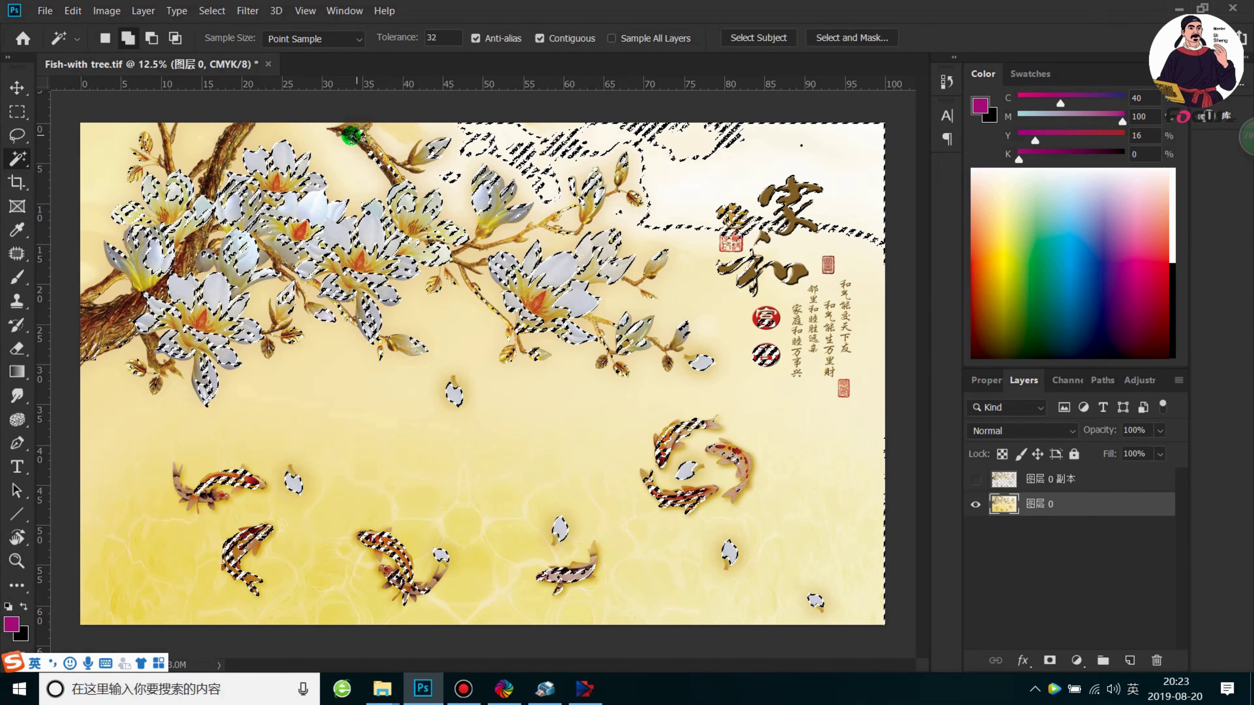
- Add the thick upper branches and the tree trunk at the image's left edge to the selection
{"action": "left_click", "coordinate": [362, 134]}
{"action": "left_click", "coordinate": [367, 131]}
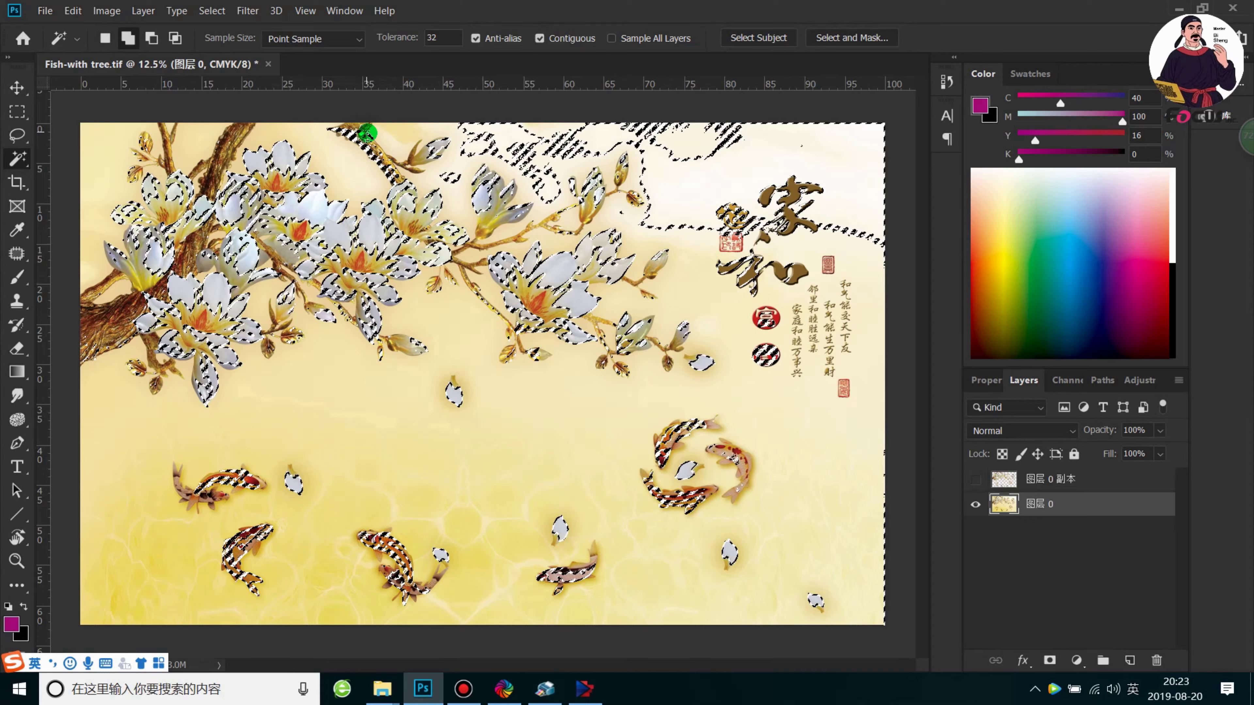
{"action": "left_click", "coordinate": [231, 154]}
{"action": "left_click", "coordinate": [214, 171]}
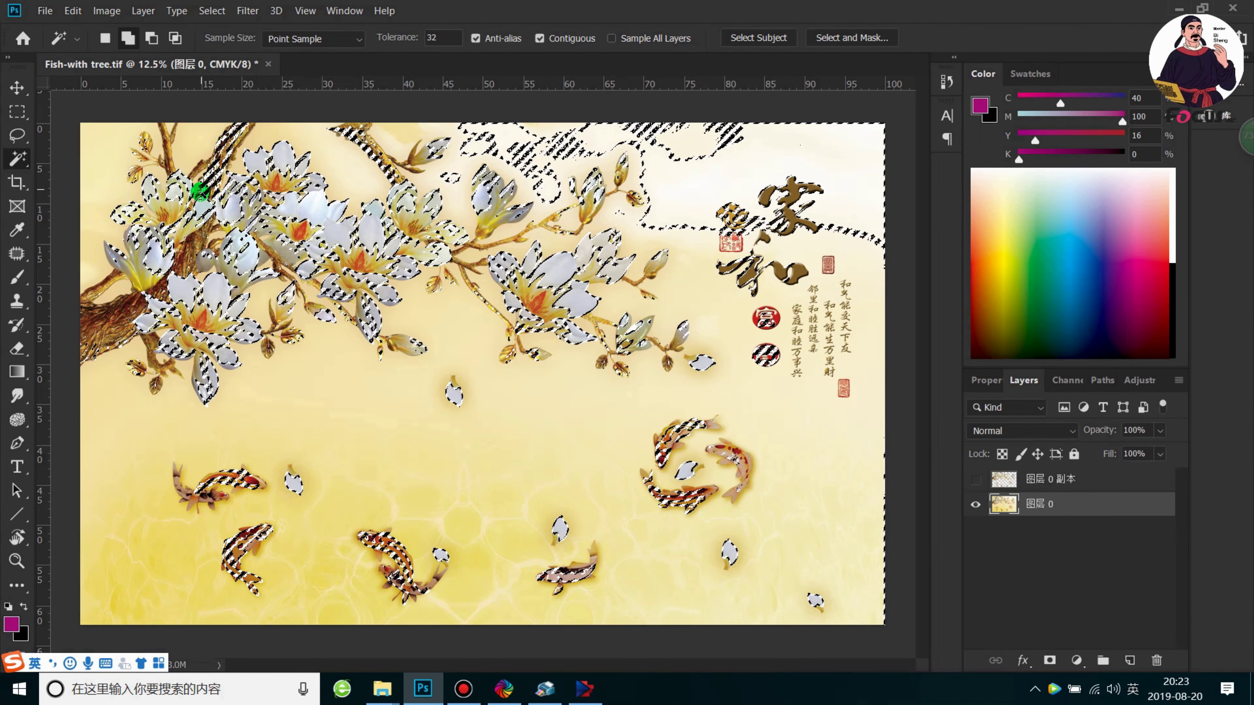
{"action": "left_click", "coordinate": [115, 319]}
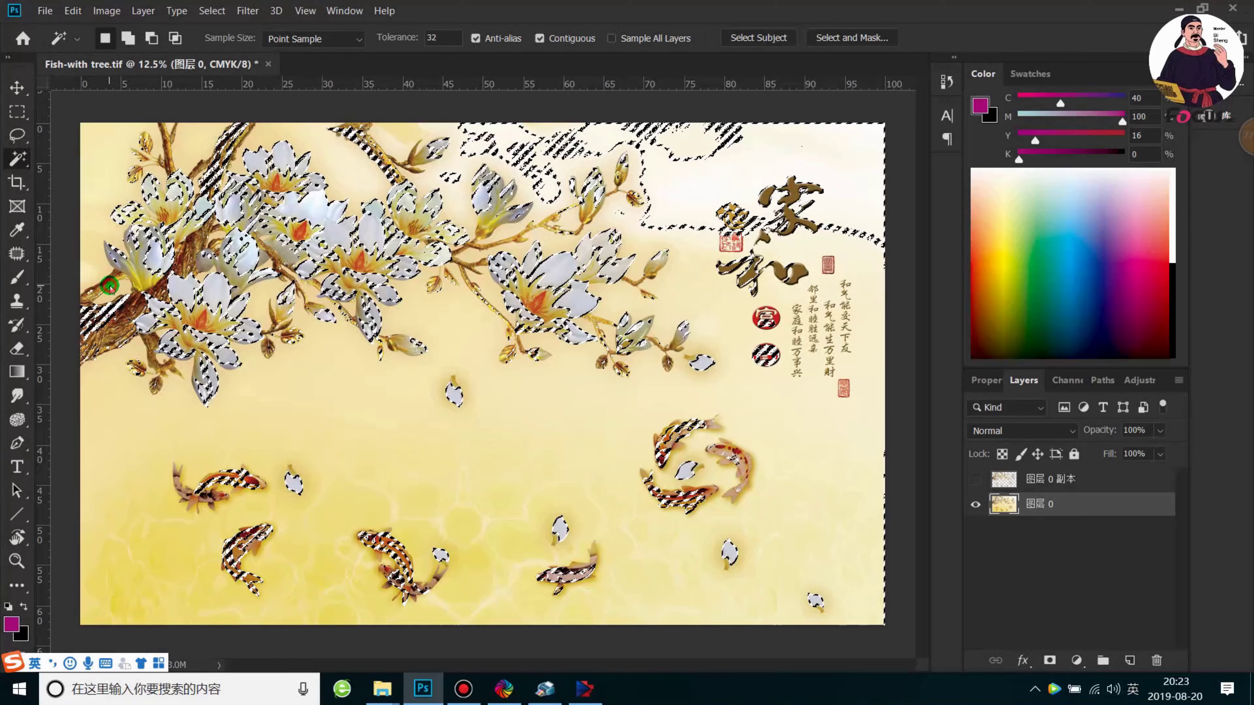
{"action": "left_click", "coordinate": [111, 334], "text": "shift"}
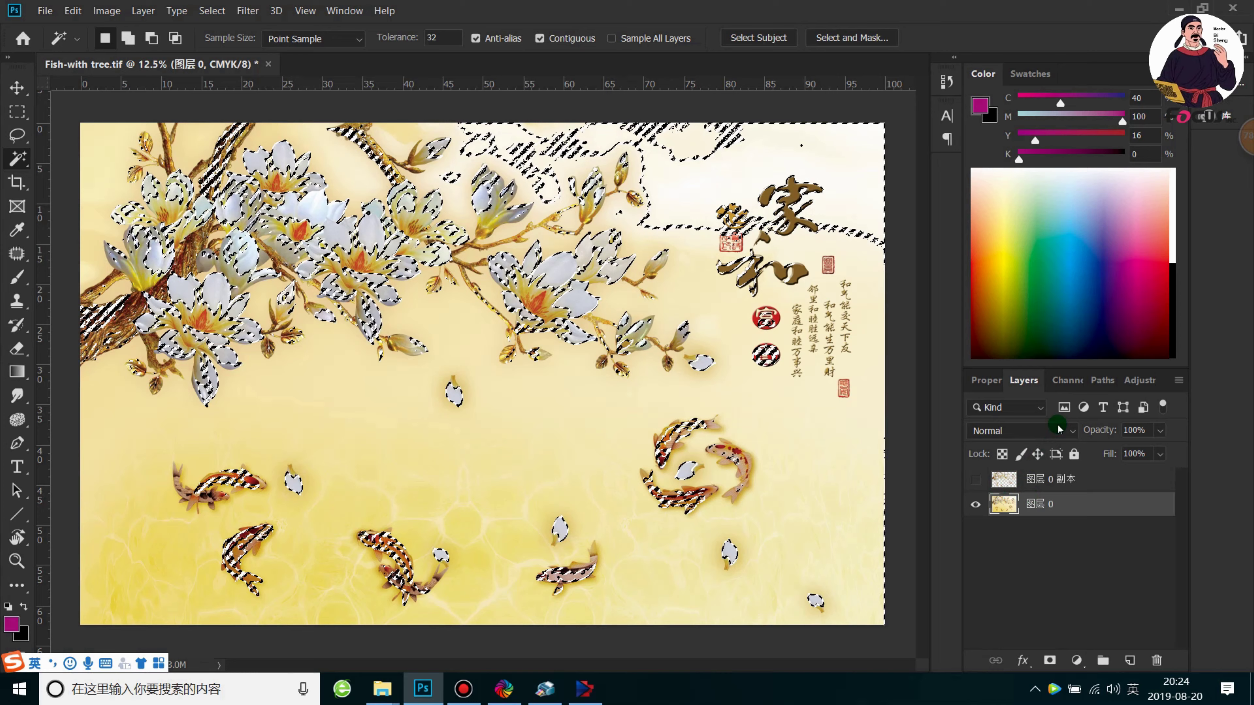
- Start a new spot channel named varnish from the current selection
{"action": "left_click", "coordinate": [1068, 381]}
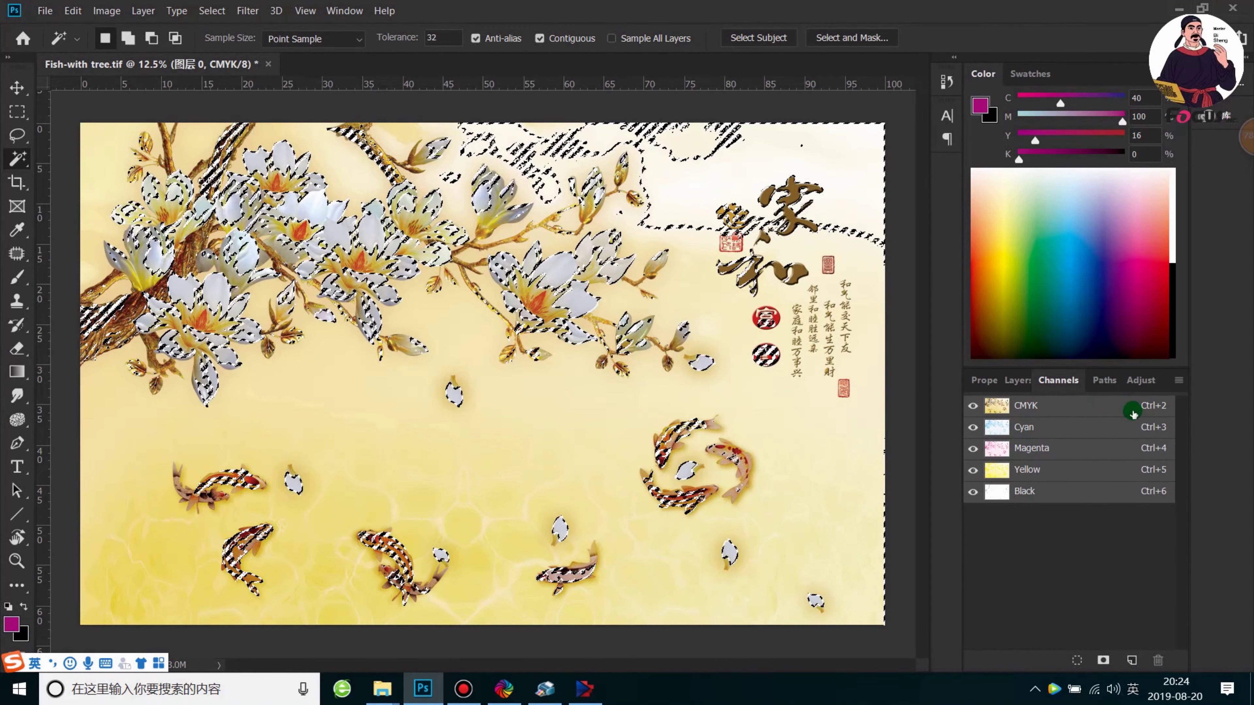
{"action": "left_click", "coordinate": [1177, 380]}
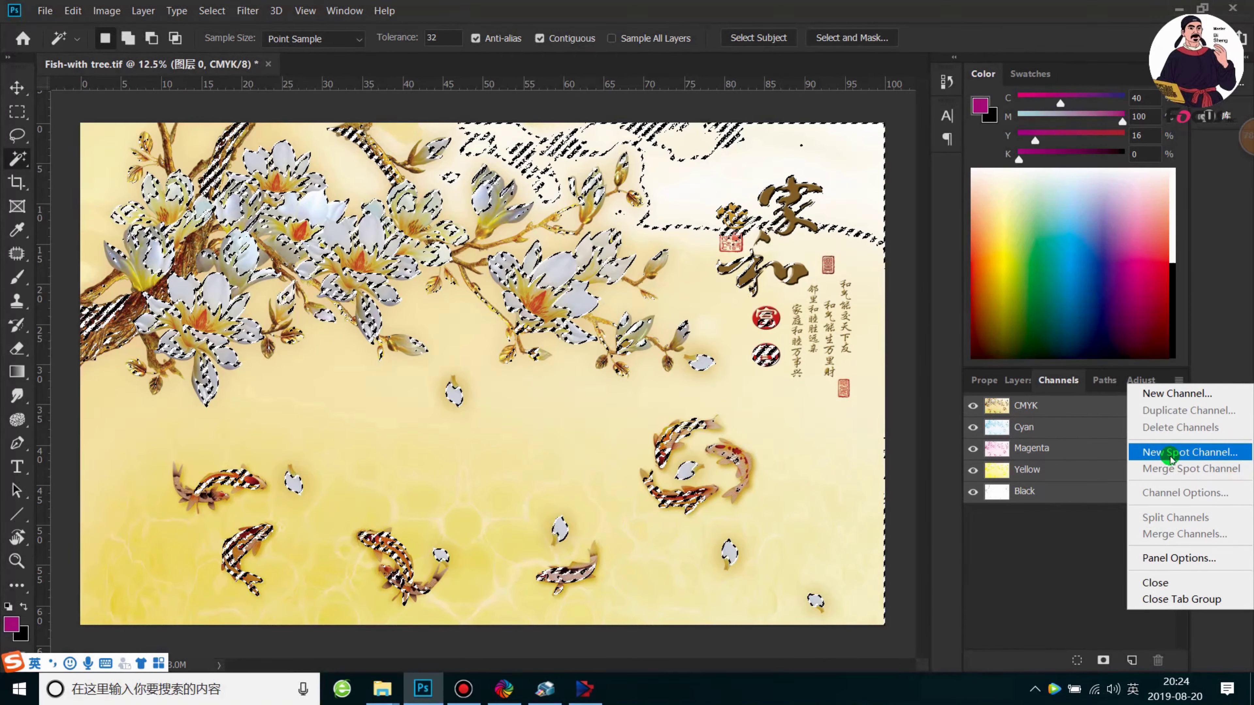
{"action": "left_click", "coordinate": [1186, 452]}
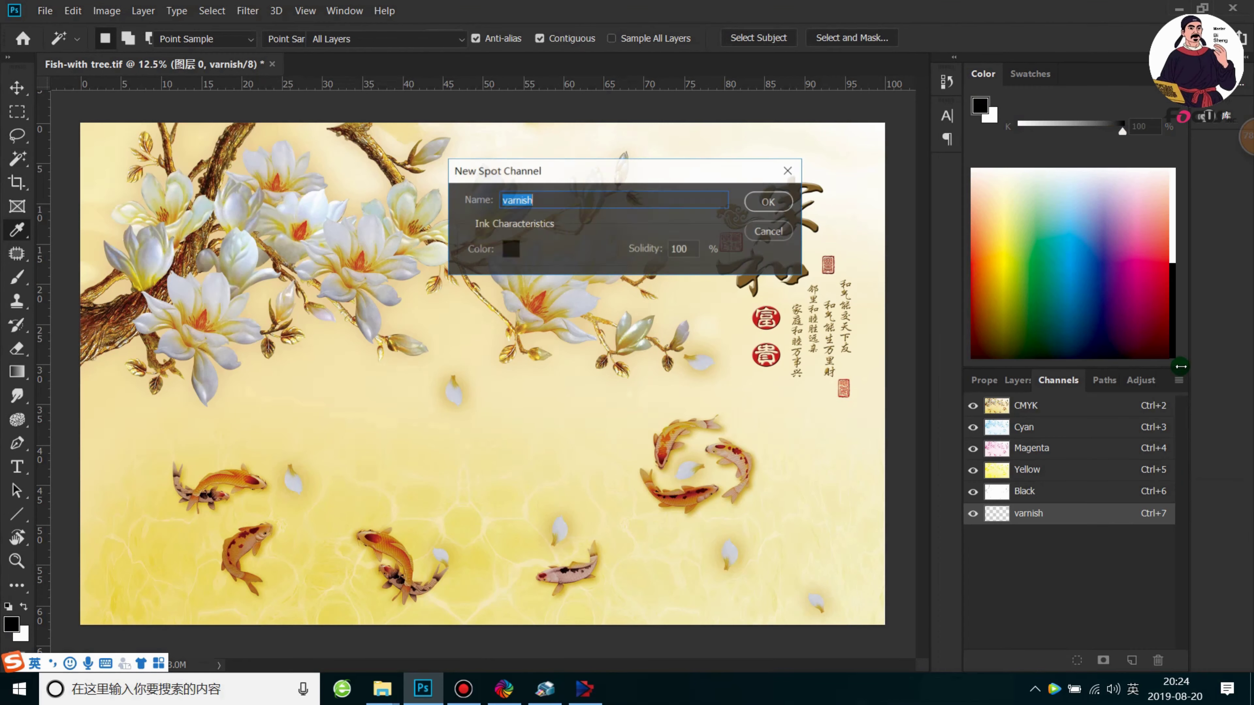
- Set the varnish channel's ink colour to C 100, M 100, Y 100, K 100 and create the channel at 100% solidity
{"action": "left_click", "coordinate": [511, 249]}
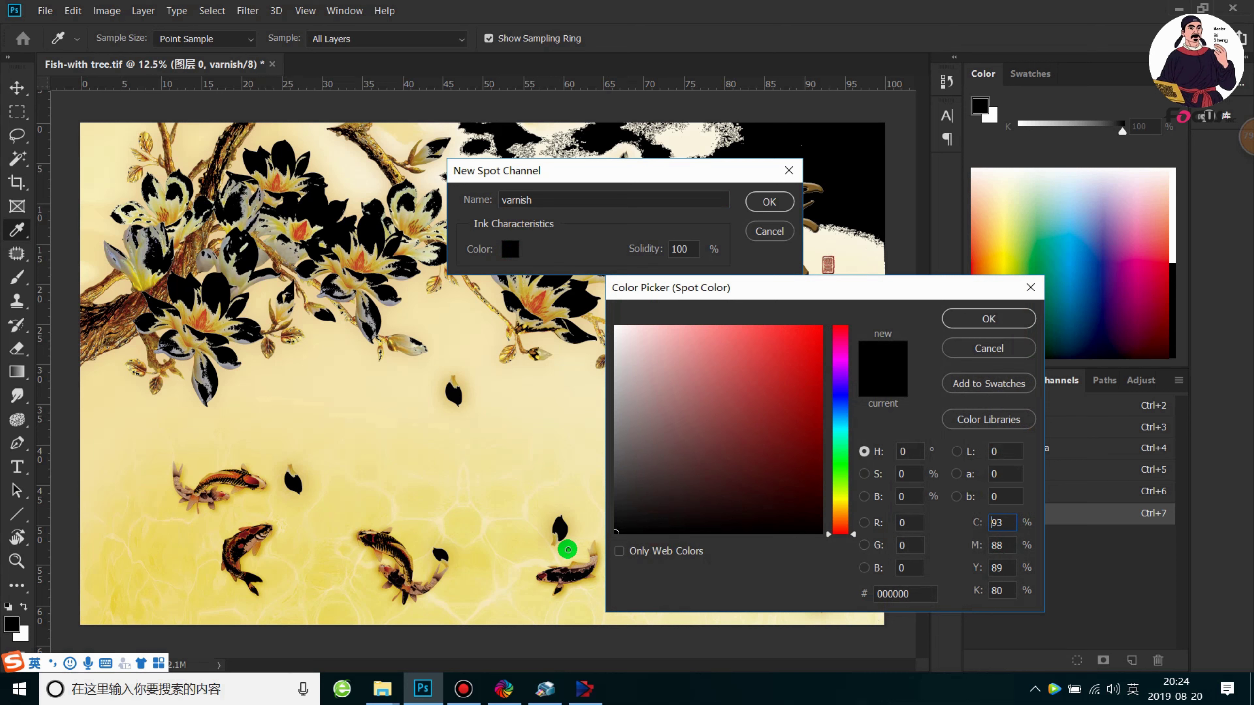
{"action": "double_click", "coordinate": [998, 522]}
{"action": "type", "text": "100"}
{"action": "double_click", "coordinate": [1012, 544]}
{"action": "type", "text": "100"}
{"action": "left_click", "coordinate": [961, 599]}
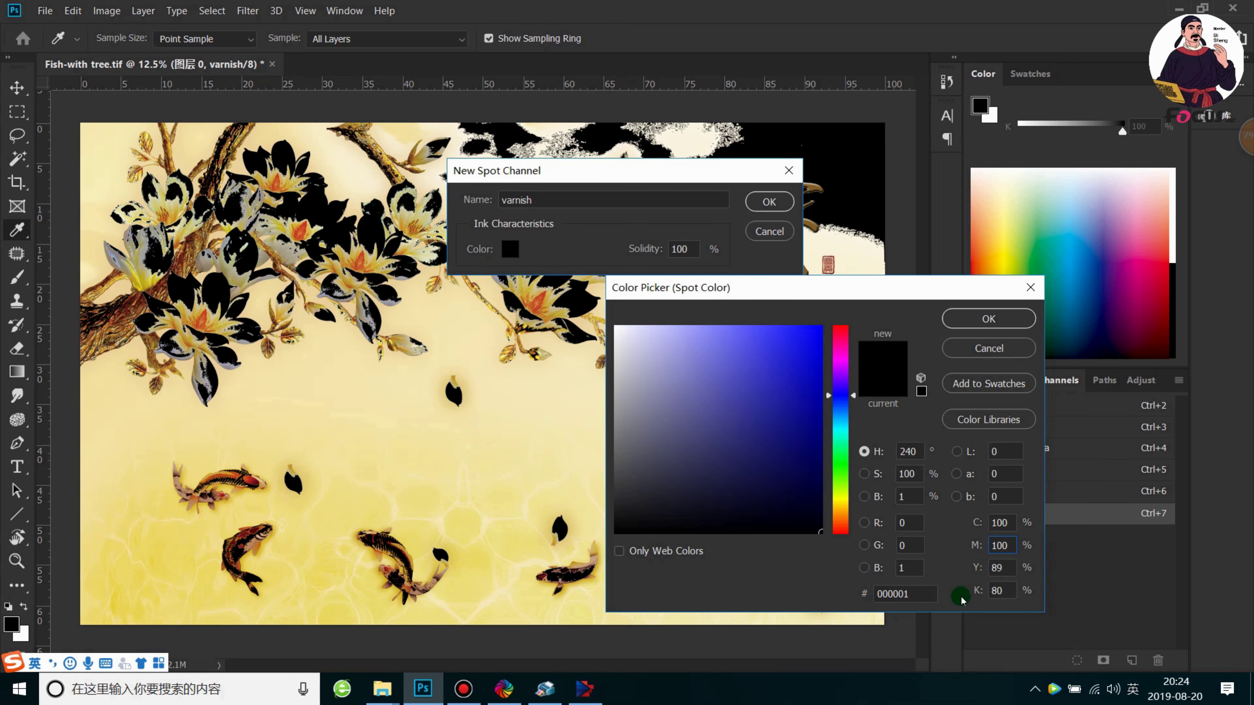
{"action": "left_click", "coordinate": [829, 593]}
{"action": "key", "text": "Tab"}
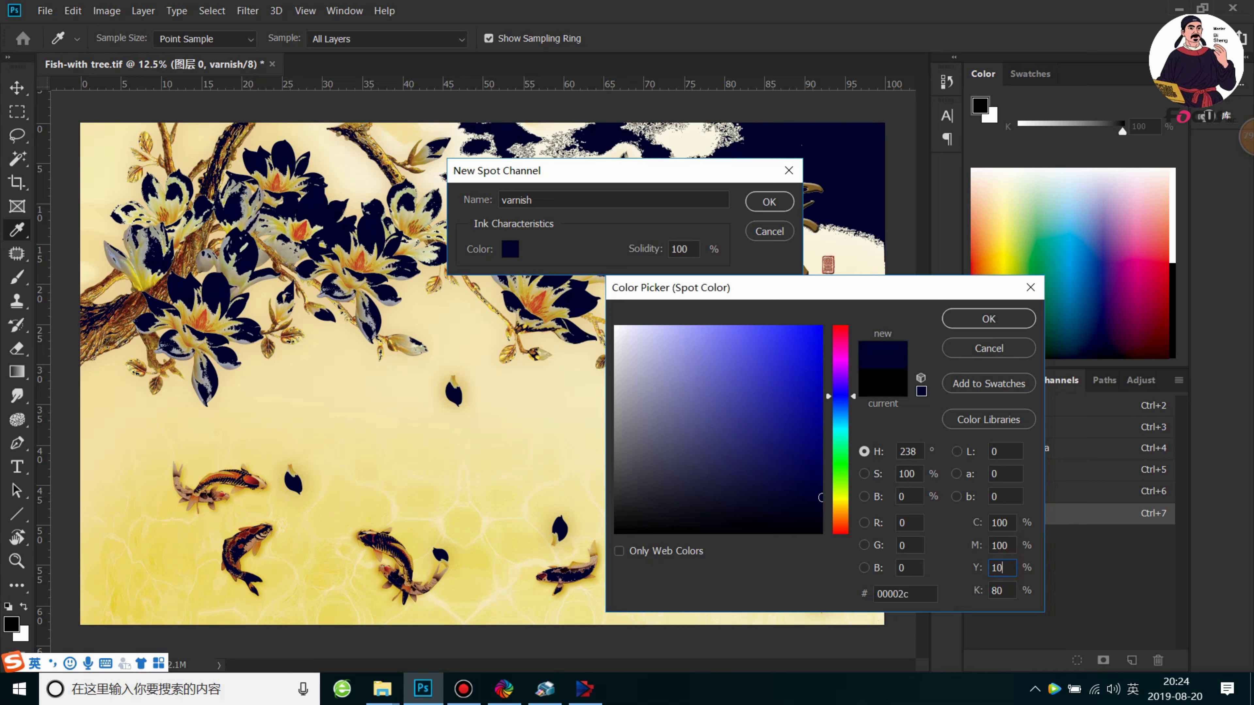
{"action": "left_click", "coordinate": [824, 600]}
{"action": "key", "text": "Tab"}
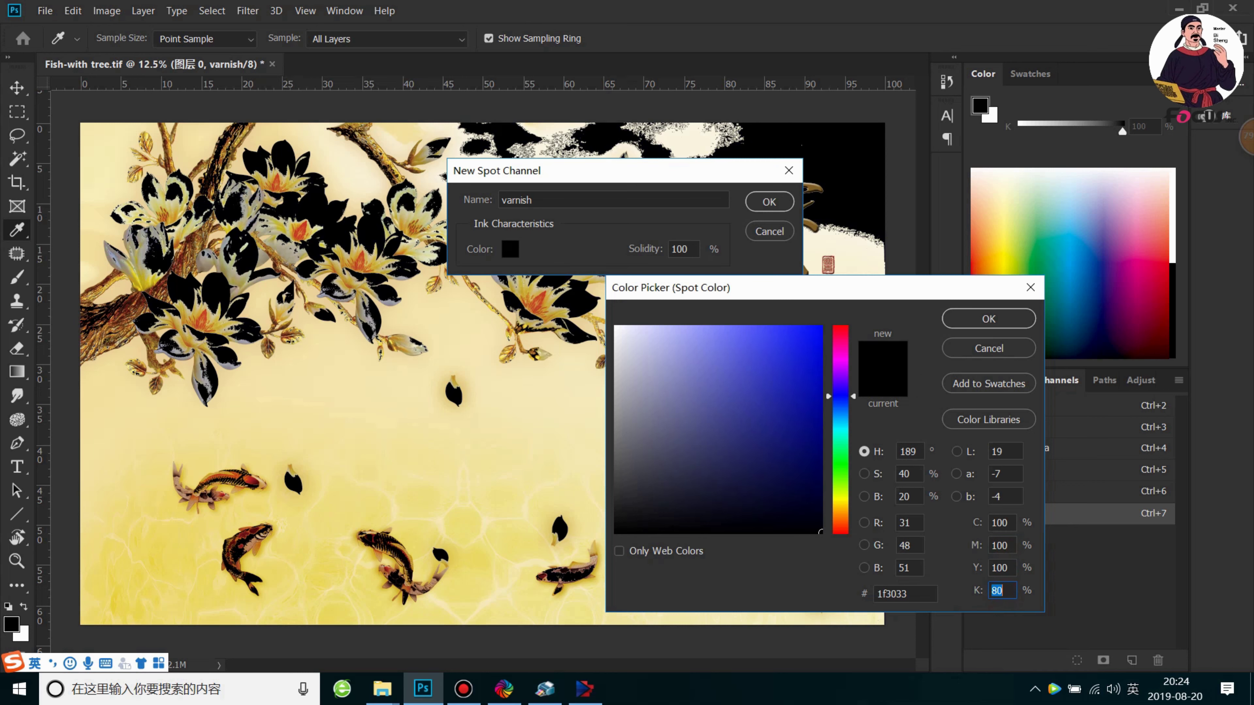
{"action": "type", "text": "100"}
{"action": "left_click", "coordinate": [813, 596]}
{"action": "left_click", "coordinate": [989, 318]}
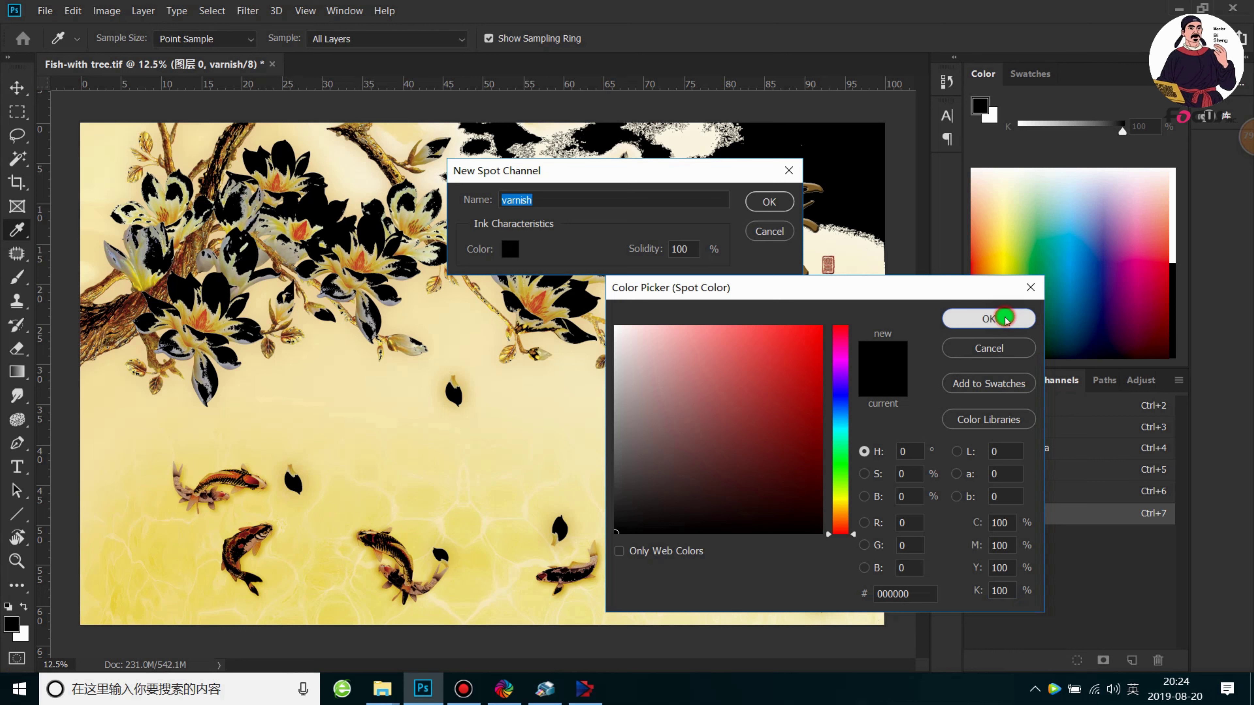
{"action": "left_click", "coordinate": [759, 204]}
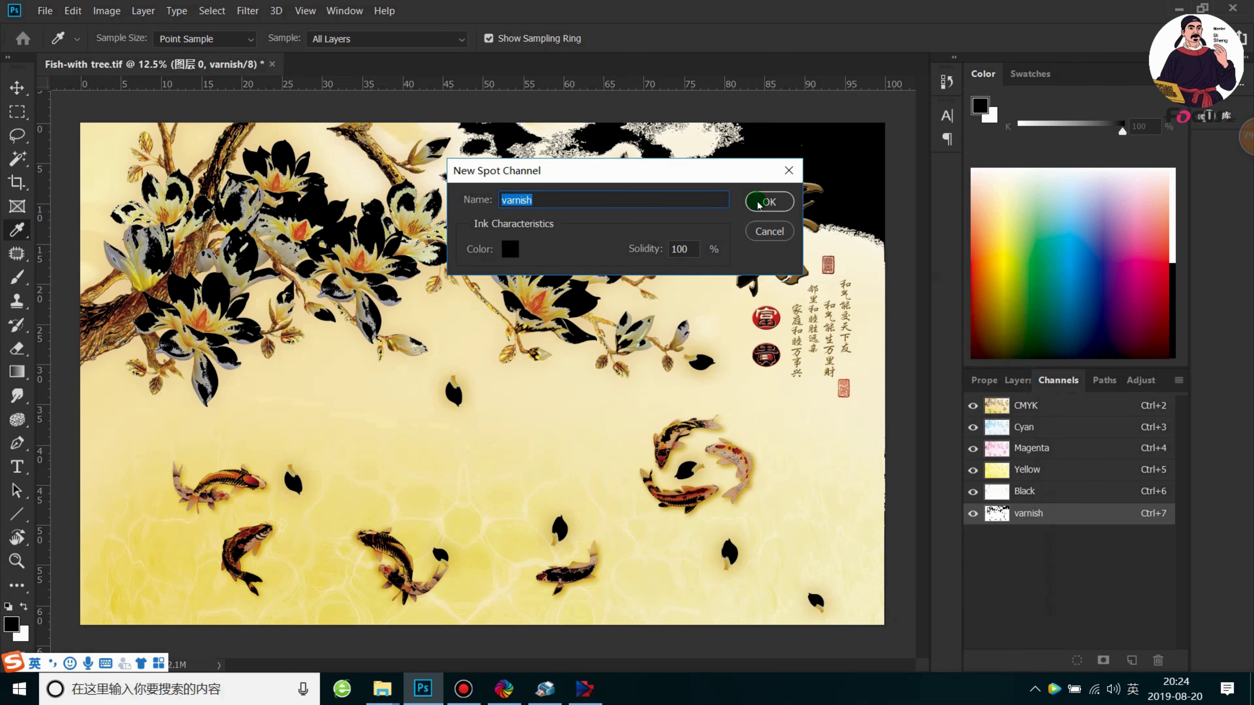
- Hide the CMYK channels so only the varnish spot channel shows, and rename that channel to white
{"action": "key", "text": "w"}
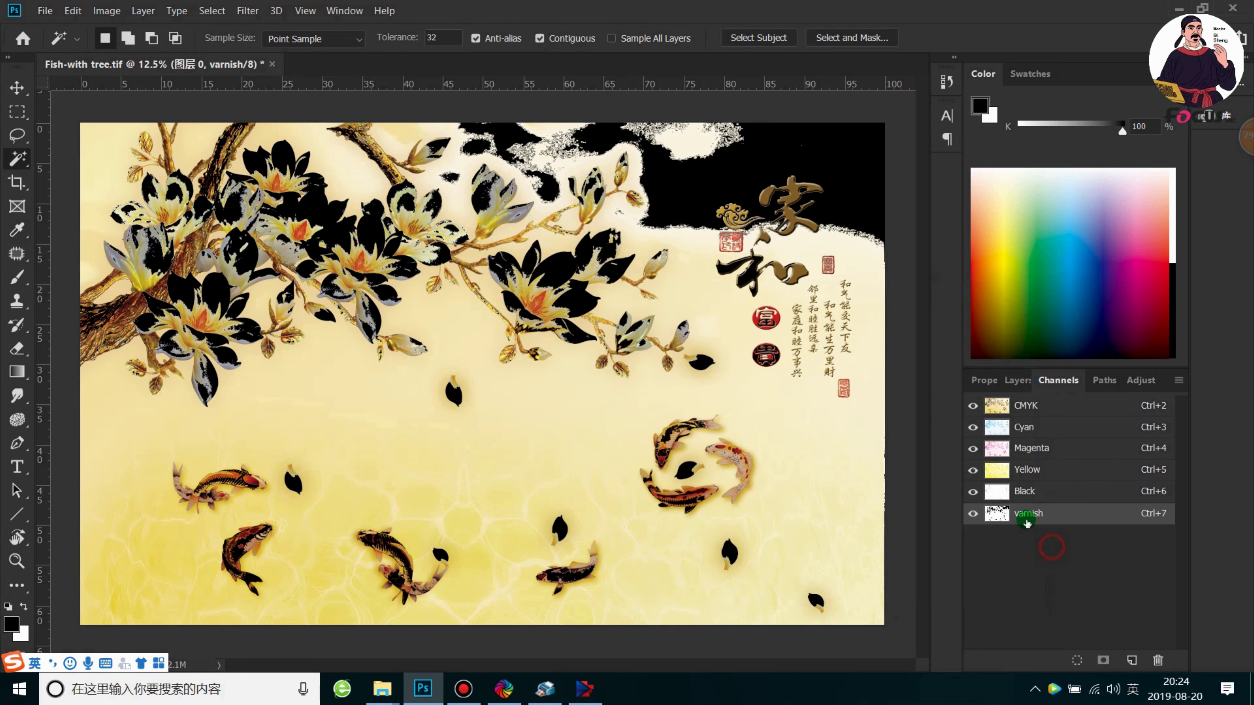
{"action": "left_click", "coordinate": [983, 516]}
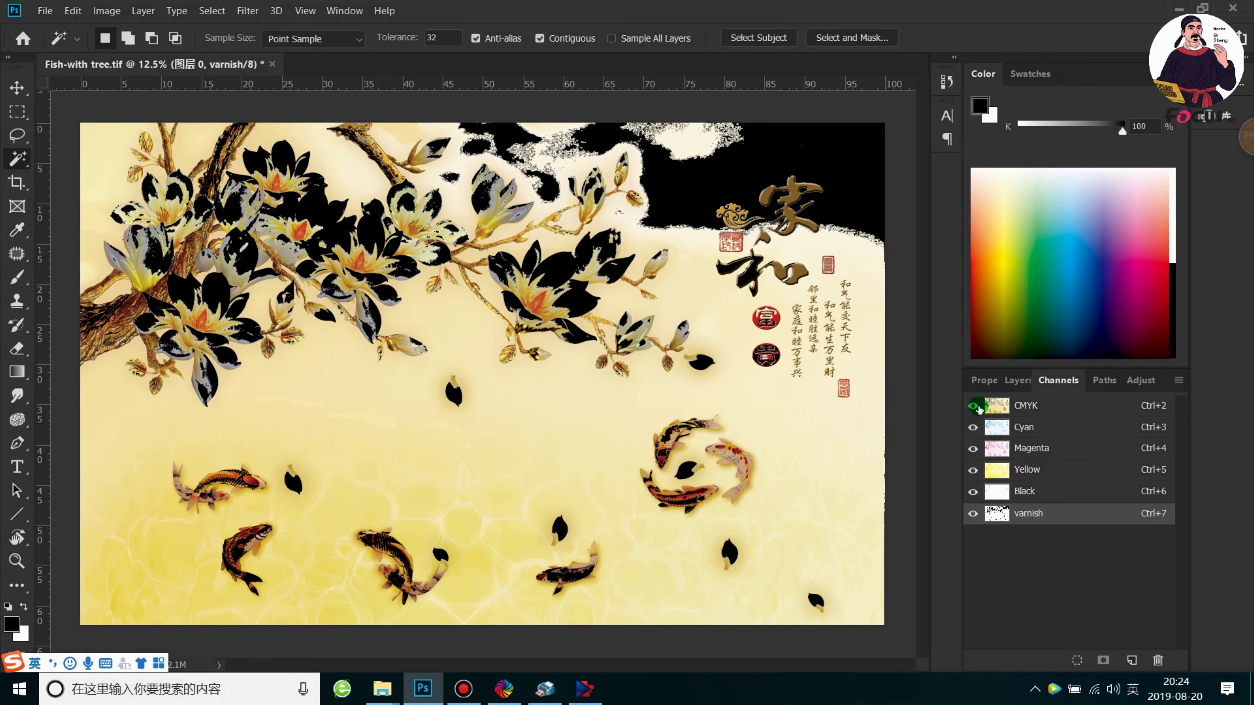
{"action": "left_click", "coordinate": [973, 406]}
{"action": "scroll", "coordinate": [683, 439], "scroll_direction": "down", "scroll_amount": 2}
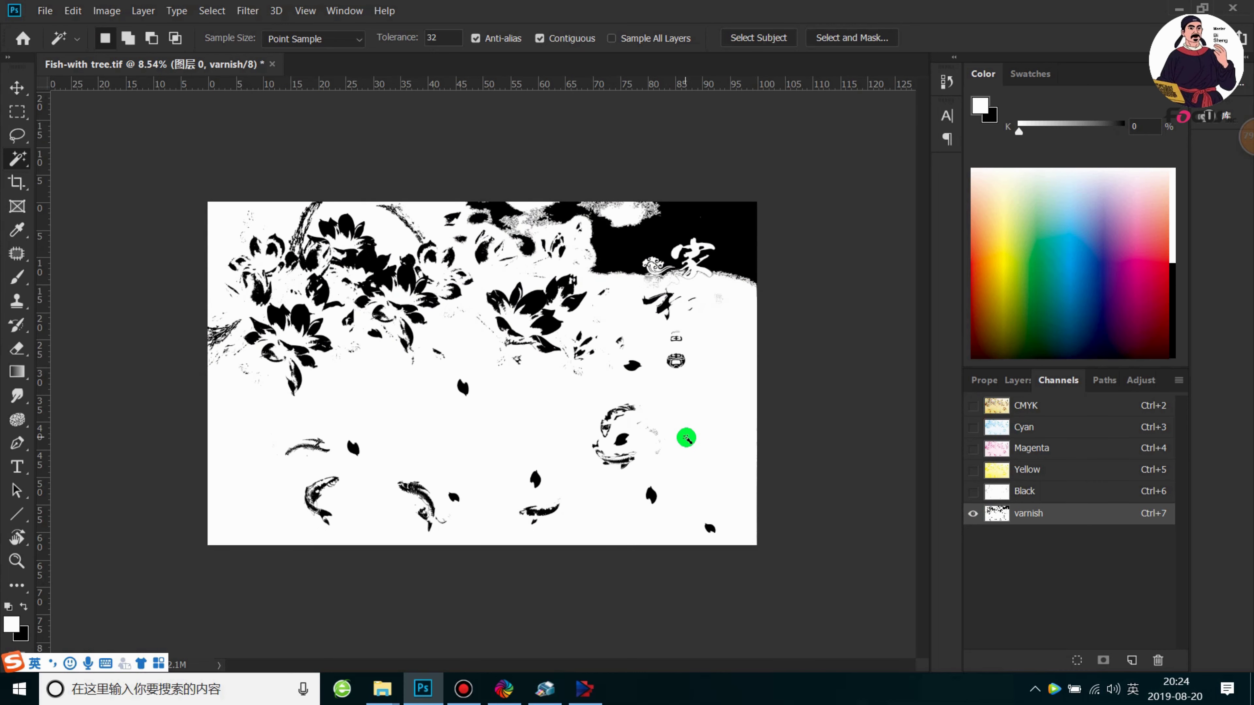
{"action": "left_click", "coordinate": [1091, 514]}
{"action": "double_click", "coordinate": [1036, 515]}
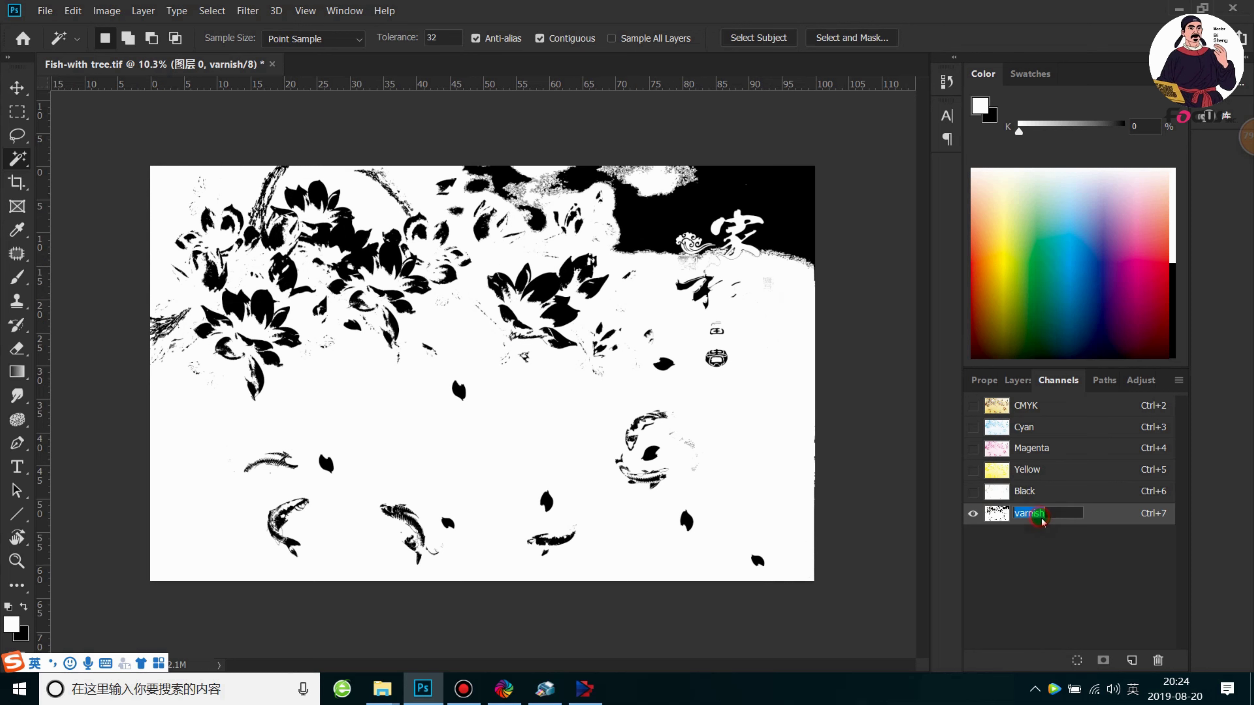
{"action": "left_click", "coordinate": [1105, 514]}
- Show the CMYK composite again and hide the white spot channel to view the plain artwork
{"action": "left_click", "coordinate": [973, 405]}
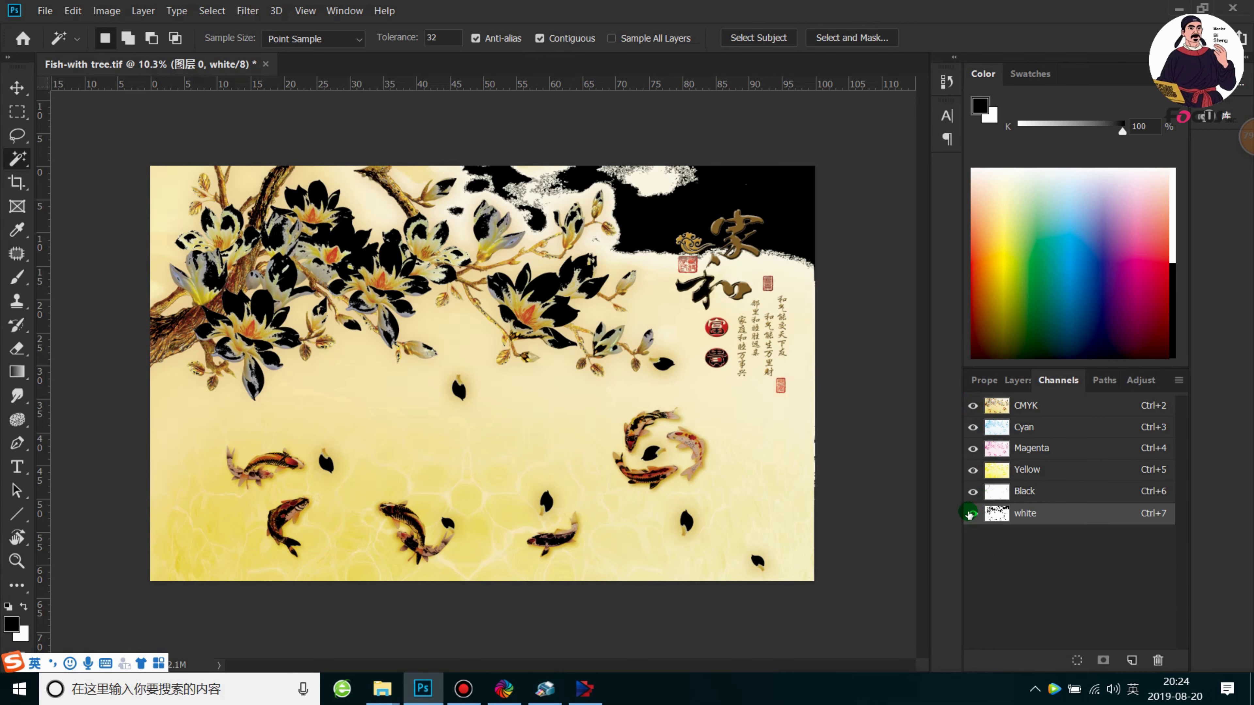
{"action": "left_click", "coordinate": [589, 408]}
{"action": "left_click", "coordinate": [973, 514]}
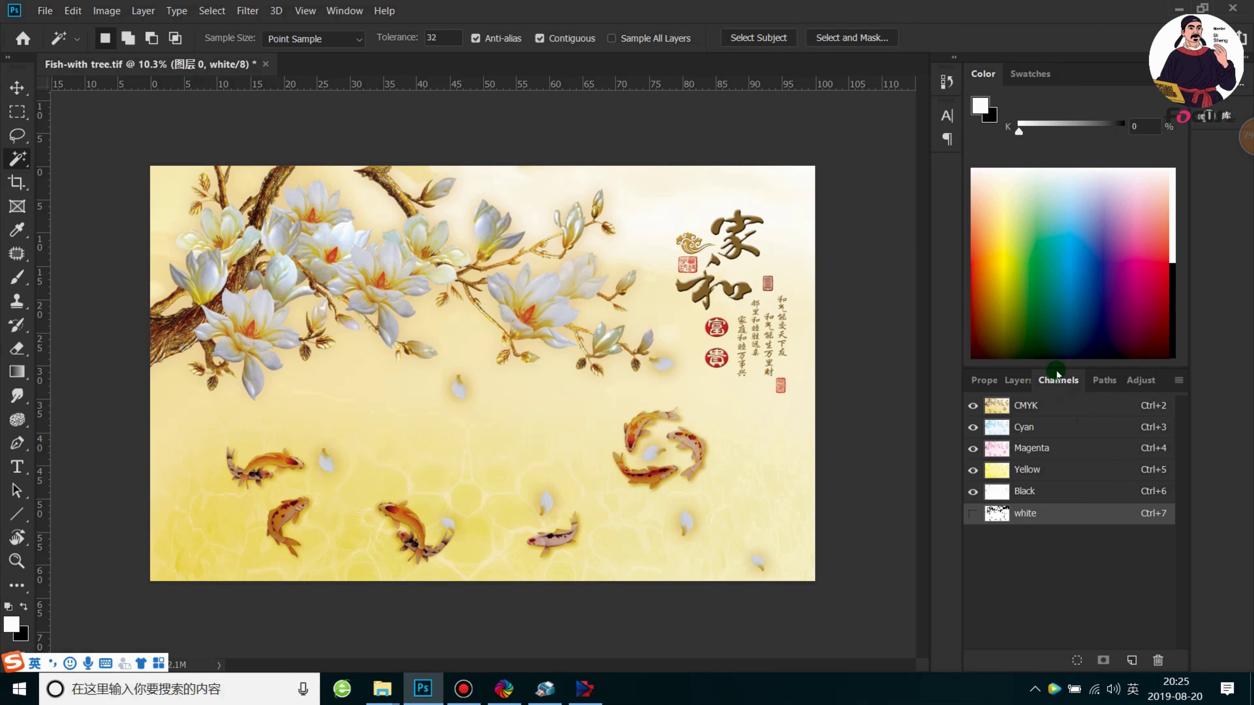
{"action": "left_click", "coordinate": [1105, 379]}
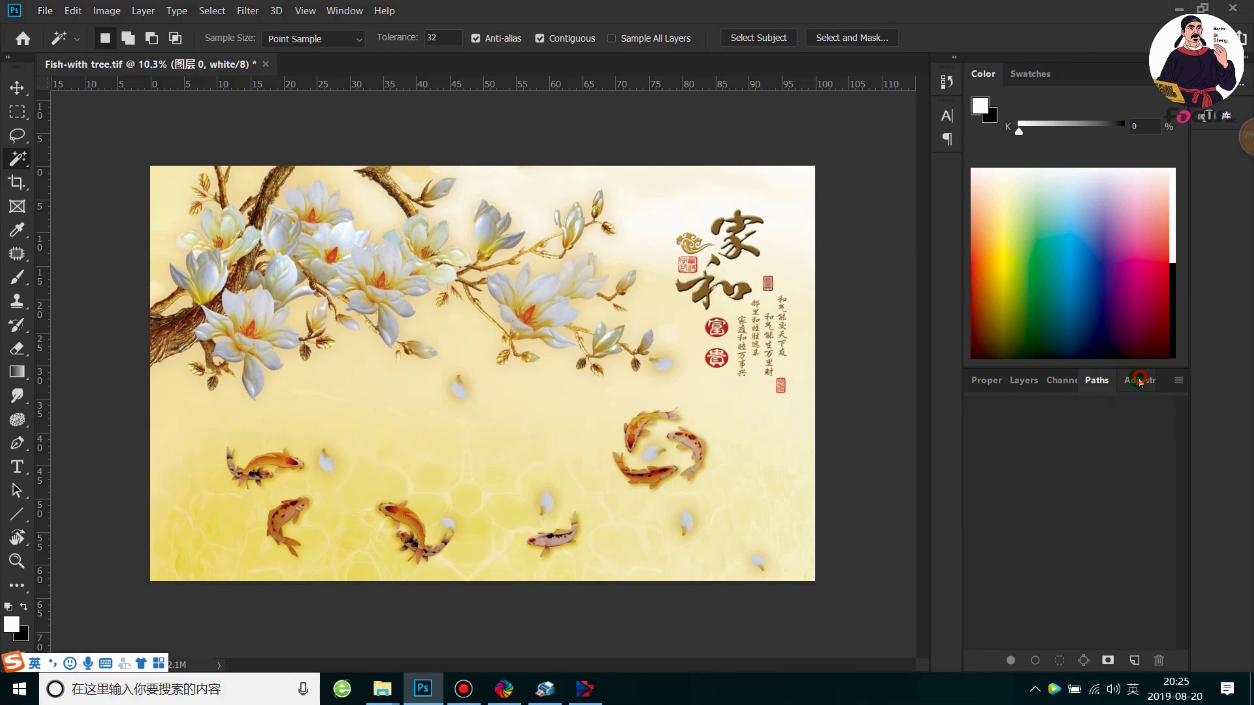
{"action": "left_click", "coordinate": [1060, 383]}
{"action": "left_click", "coordinate": [1019, 383]}
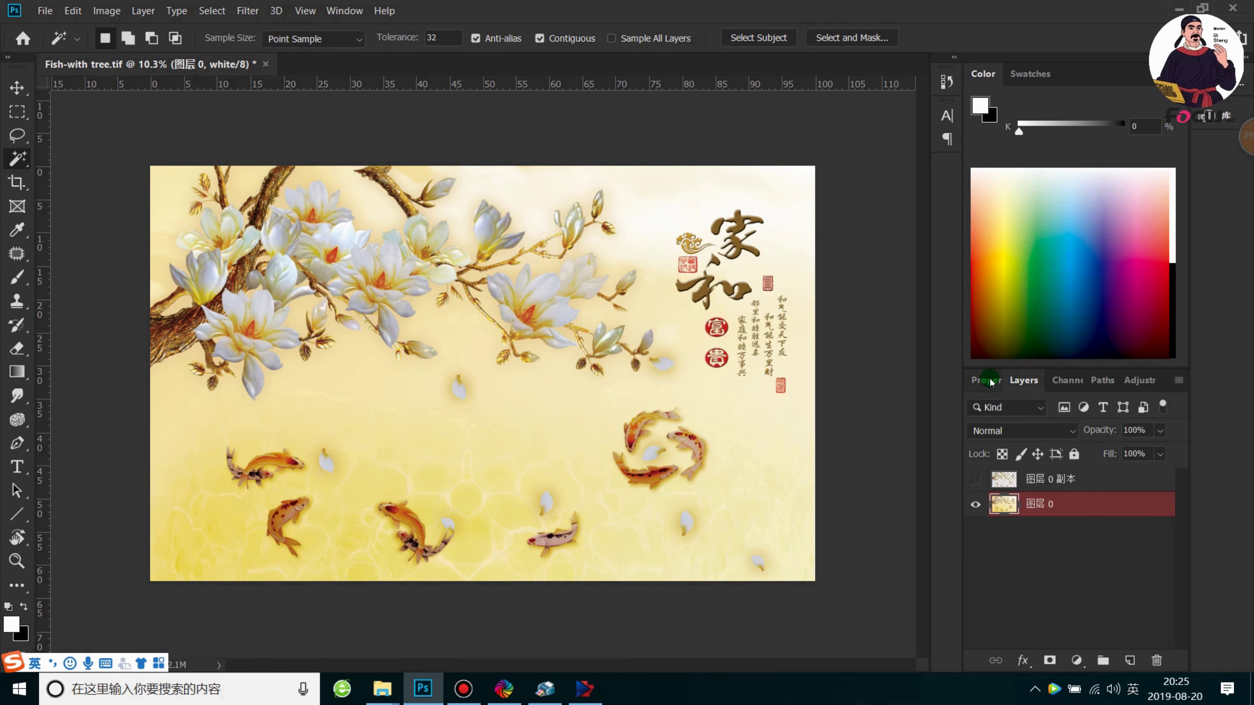
{"action": "left_click", "coordinate": [989, 380]}
{"action": "left_click", "coordinate": [1027, 379]}
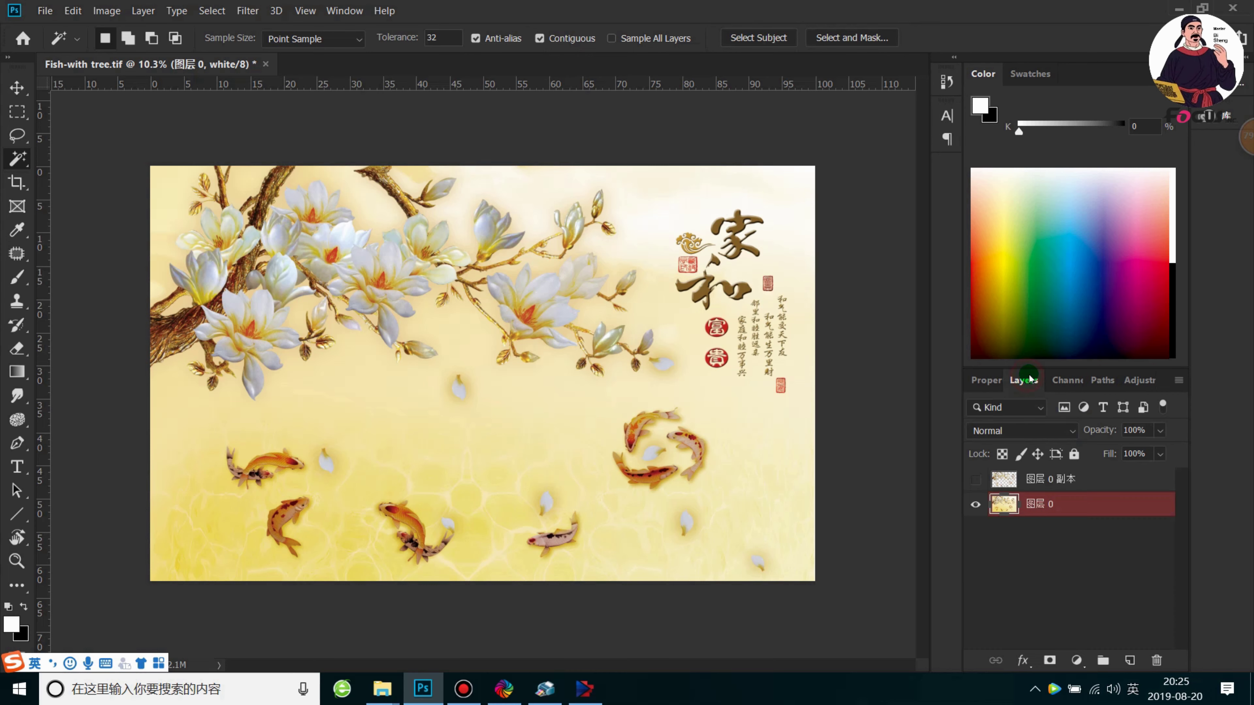
{"action": "left_click", "coordinate": [1066, 380]}
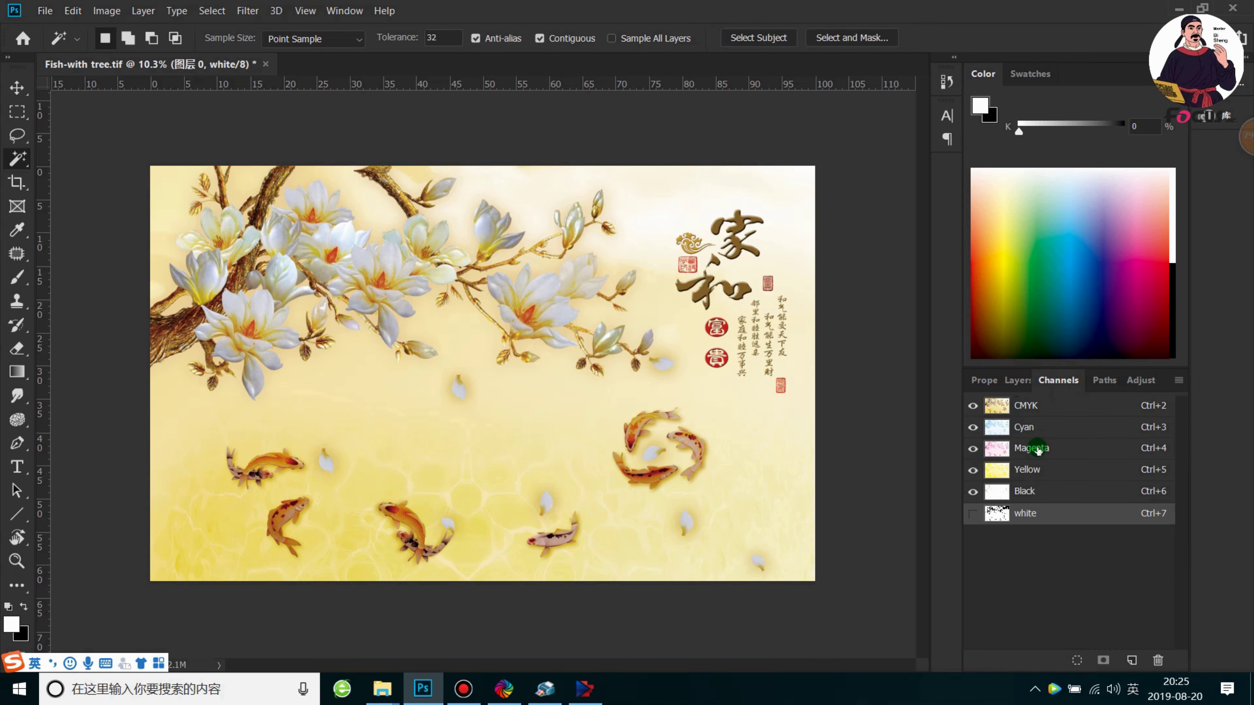
- Turn the white spot channel's visibility back on and hide the CMYK composite so it shows alone
{"action": "key", "text": "x"}
{"action": "left_click", "coordinate": [973, 513]}
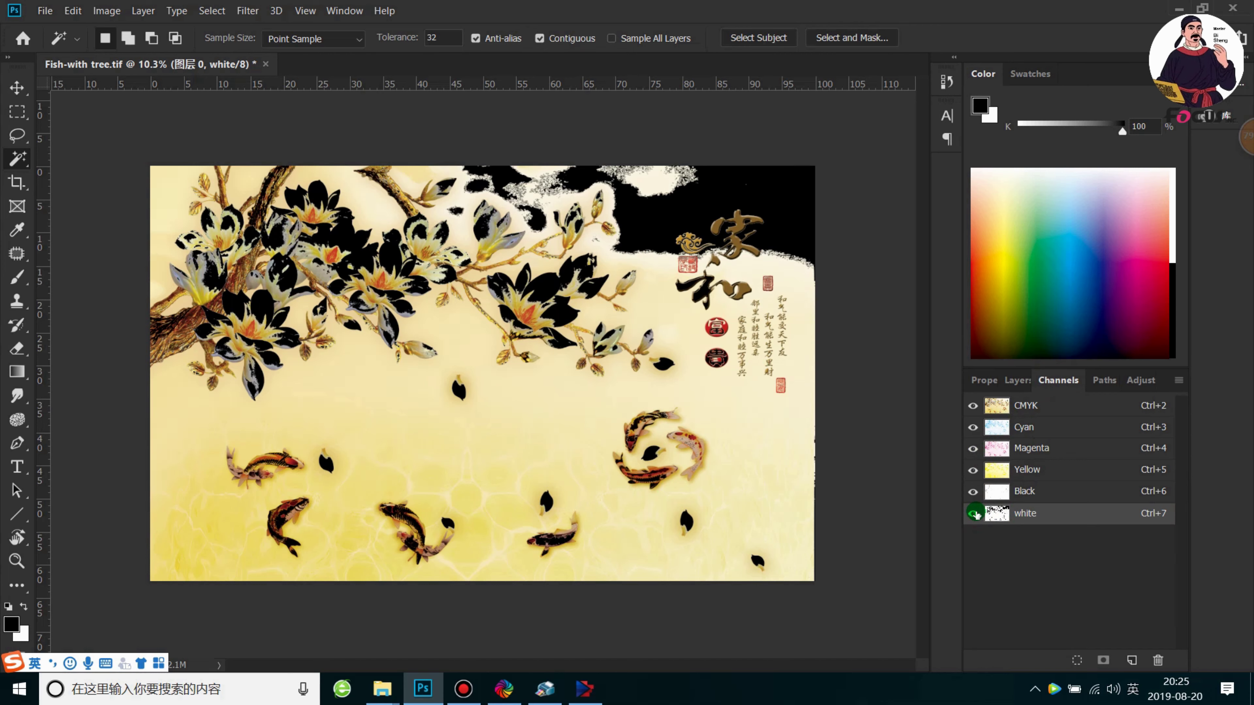
{"action": "key", "text": "x"}
{"action": "key", "text": "x"}
{"action": "left_click", "coordinate": [971, 406]}
{"action": "key", "text": "x"}
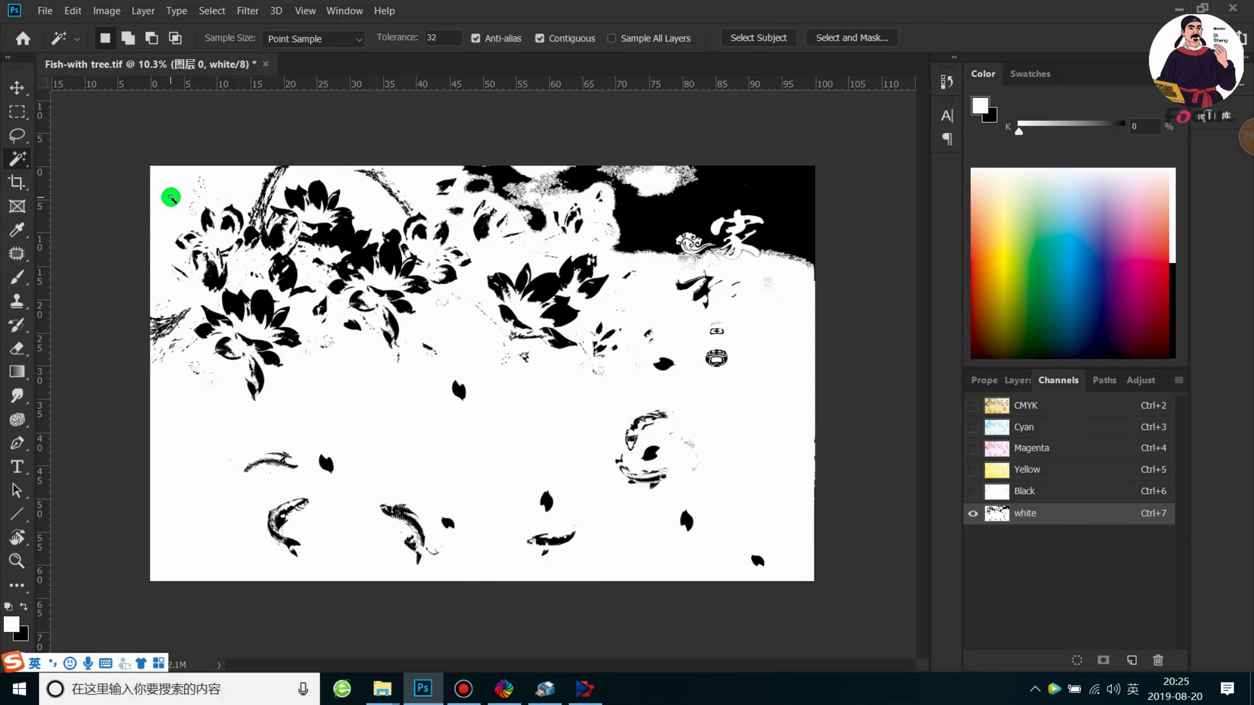
- Select the connected white background around the black shapes in the white channel with the Magic Wand
{"action": "left_click", "coordinate": [170, 197]}
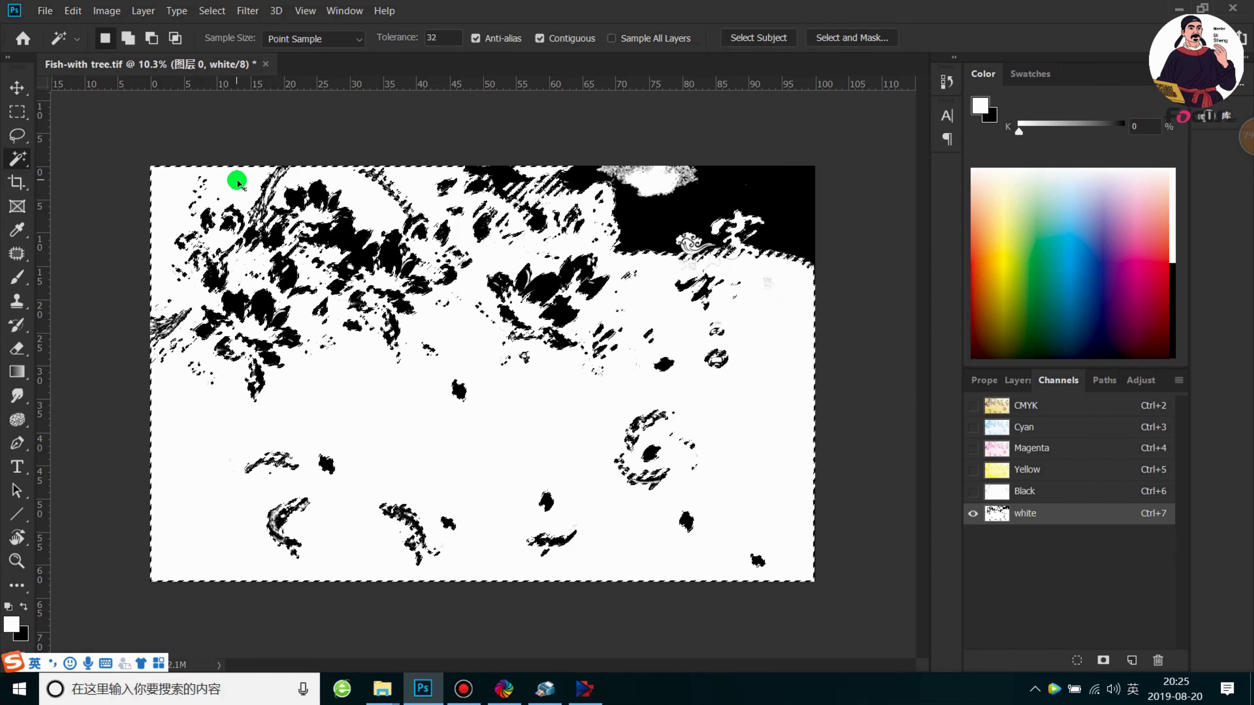
{"action": "key", "text": "ctrl+d"}
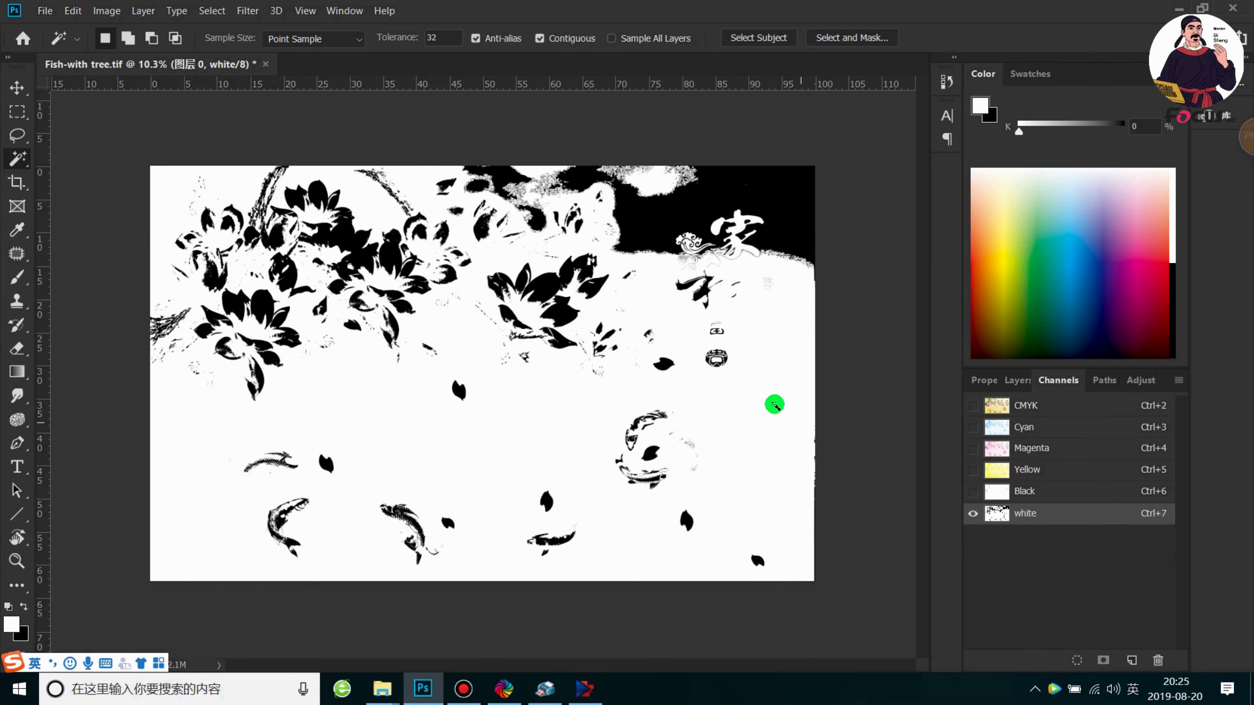
{"action": "right_click", "coordinate": [16, 158]}
{"action": "left_click", "coordinate": [59, 179]}
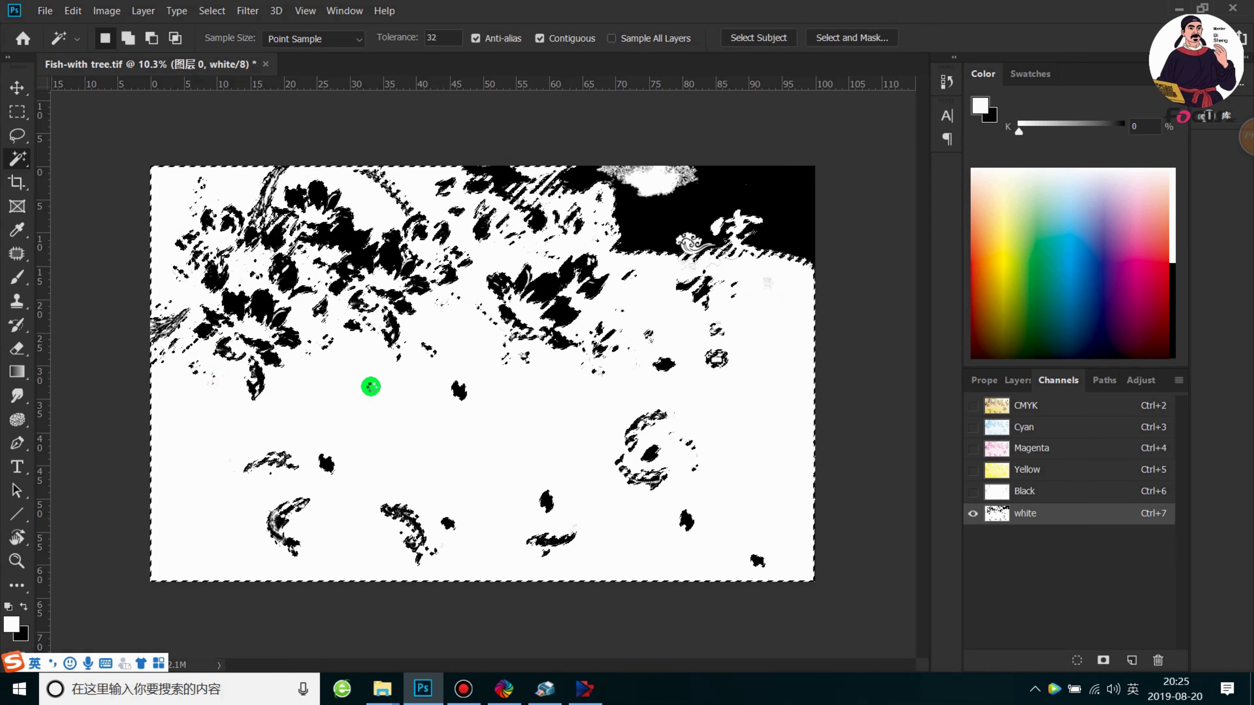
{"action": "right_click", "coordinate": [375, 396]}
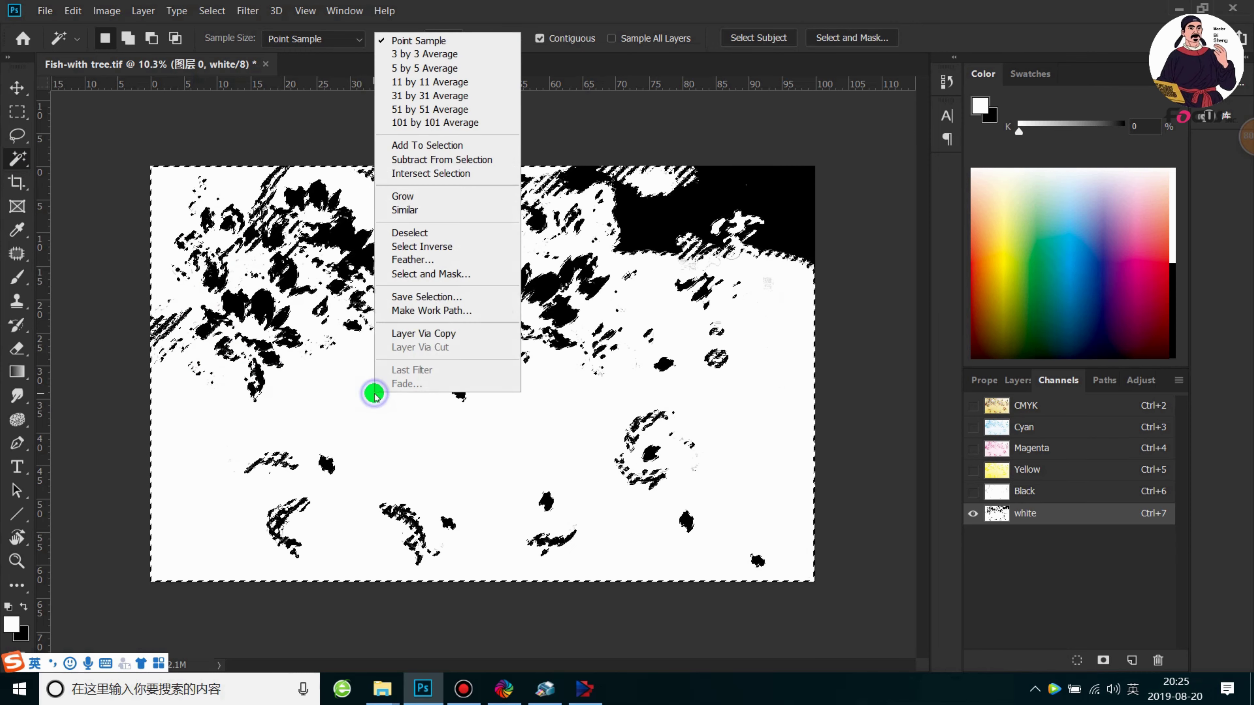
{"action": "left_click", "coordinate": [414, 247]}
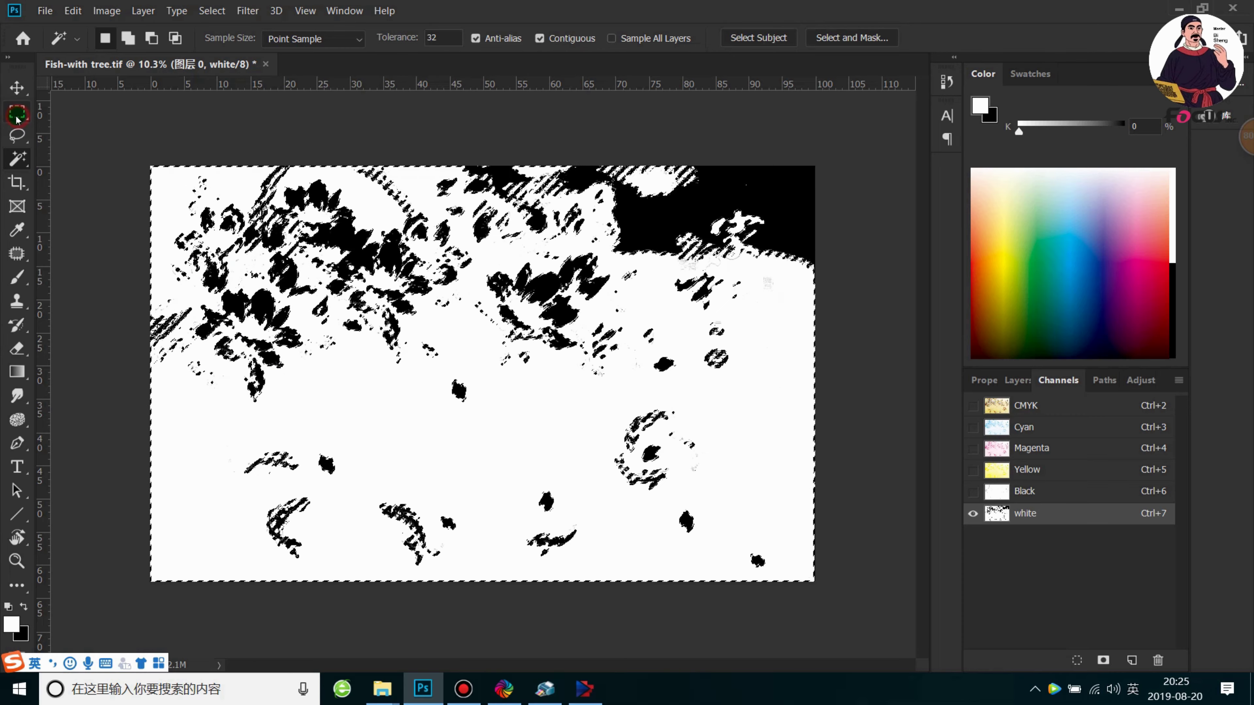
- Fill the selected background of the white channel with the red colour f71414 in Normal mode at 100% opacity, and deselect
{"action": "left_click", "coordinate": [17, 112]}
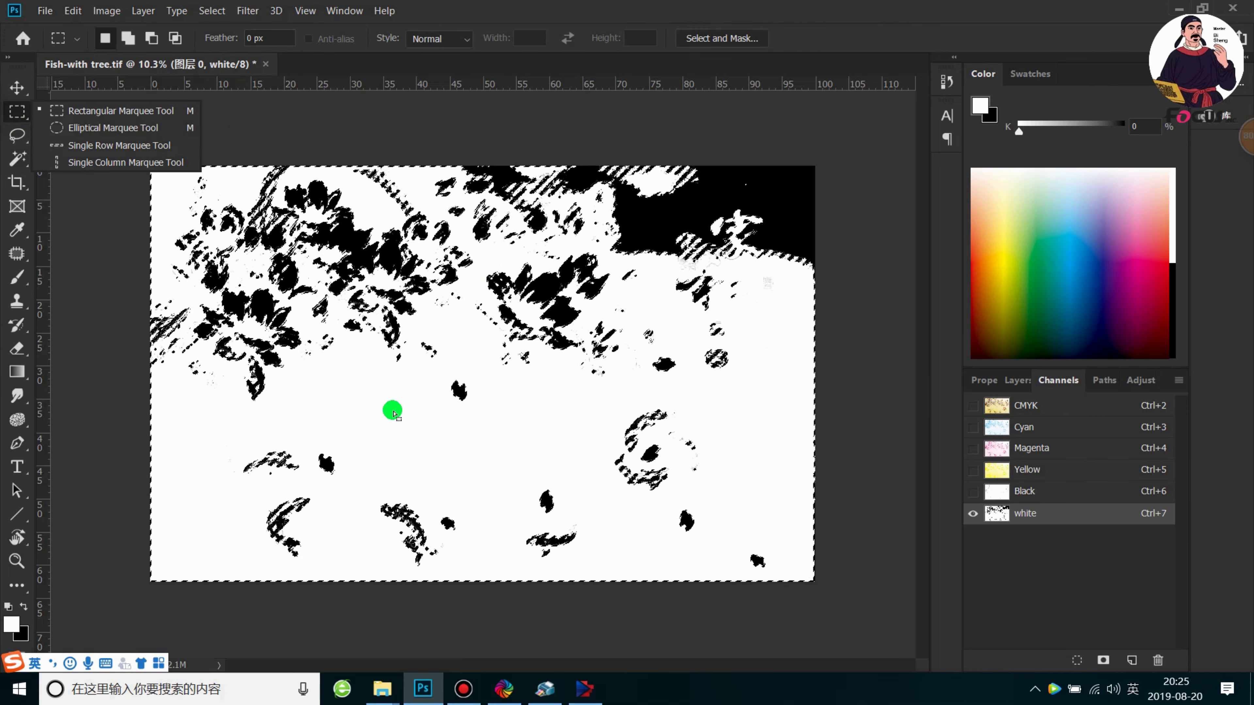
{"action": "right_click", "coordinate": [384, 410]}
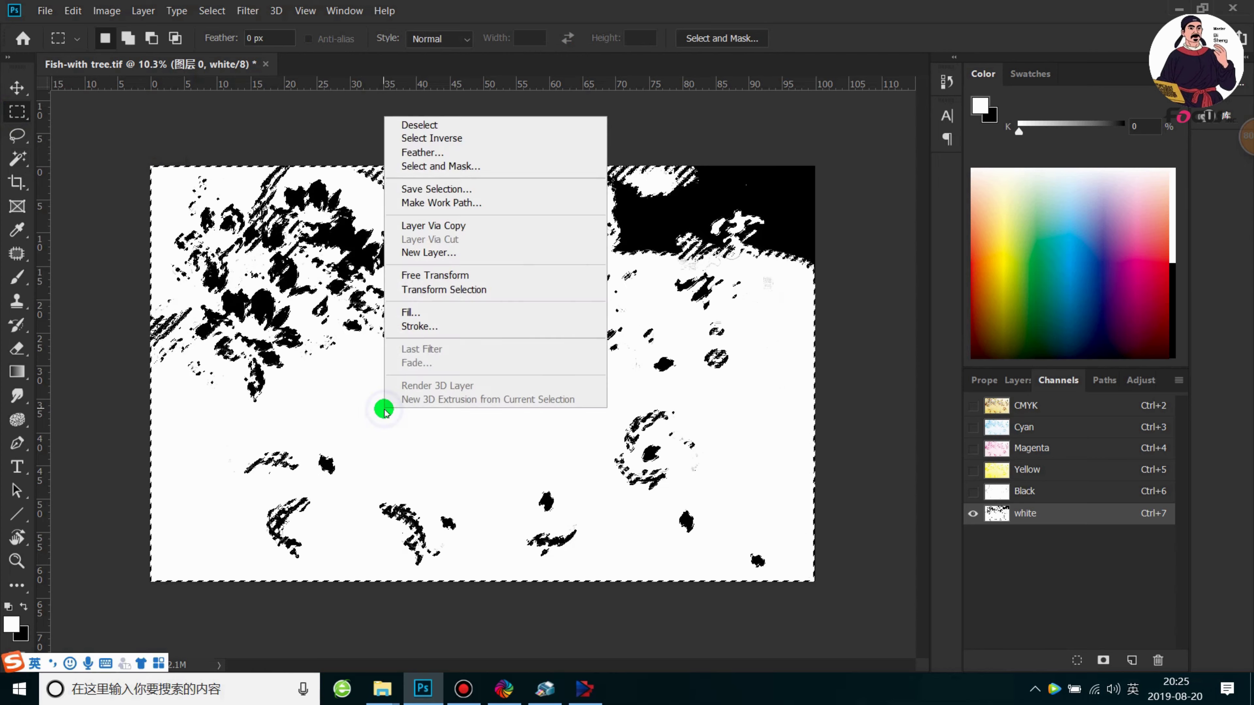
{"action": "left_click", "coordinate": [429, 313]}
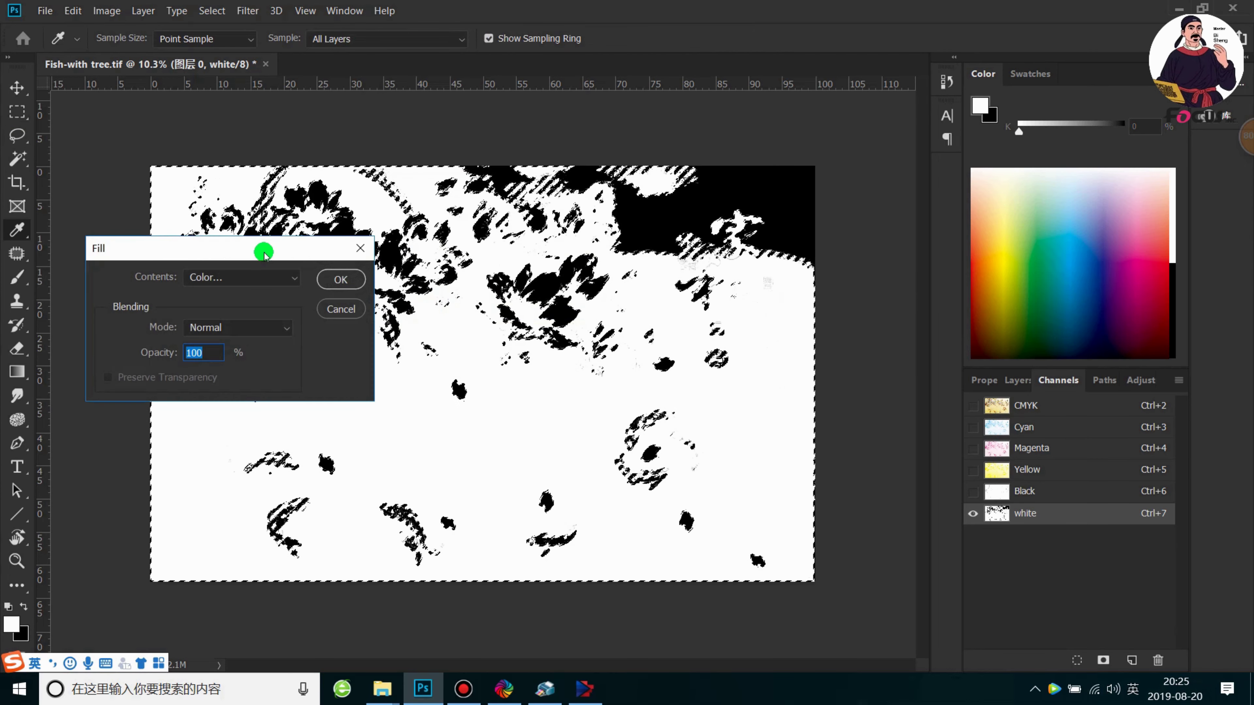
{"action": "left_click_drag", "start_coordinate": [260, 252], "coordinate": [559, 224]}
{"action": "left_click", "coordinate": [546, 262]}
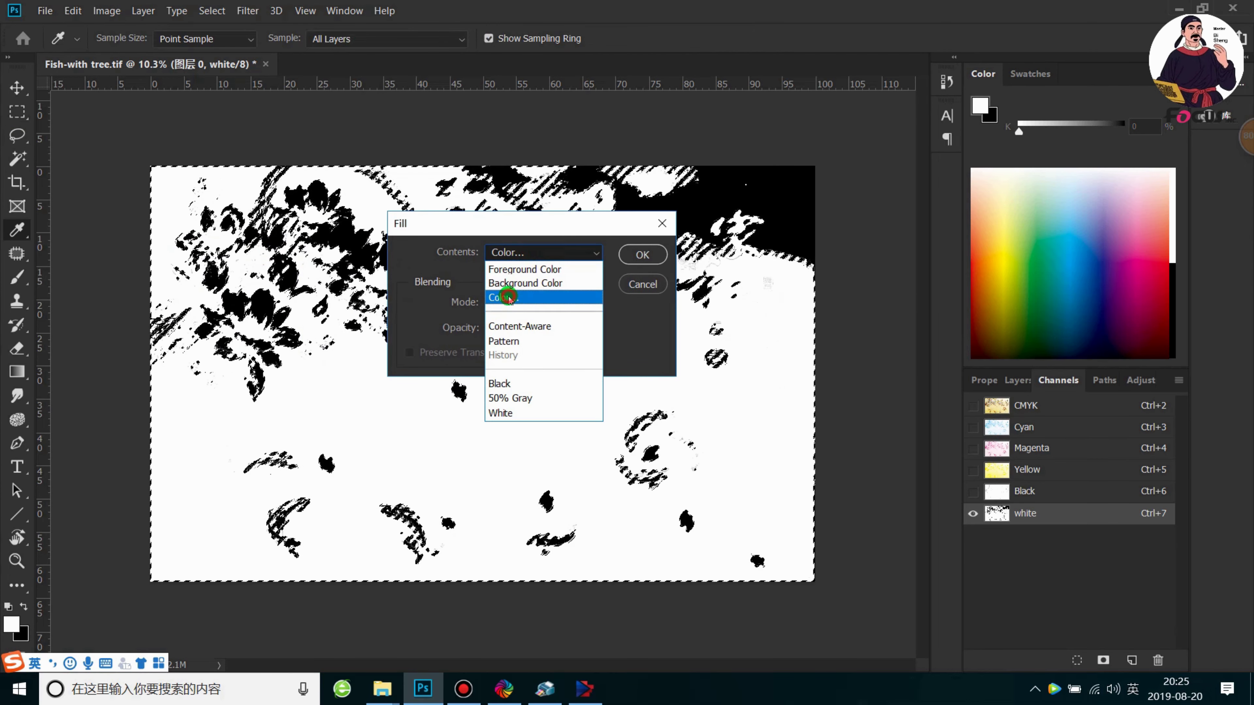
{"action": "left_click", "coordinate": [506, 299]}
{"action": "mouse_move", "coordinate": [625, 419]}
{"action": "left_mouse_down"}
{"action": "mouse_move", "coordinate": [614, 497]}
{"action": "mouse_move", "coordinate": [621, 451]}
{"action": "mouse_move", "coordinate": [814, 339]}
{"action": "mouse_move", "coordinate": [812, 328]}
{"action": "mouse_move", "coordinate": [790, 345]}
{"action": "mouse_move", "coordinate": [797, 333]}
{"action": "mouse_move", "coordinate": [804, 353]}
{"action": "mouse_move", "coordinate": [806, 331]}
{"action": "left_mouse_up"}
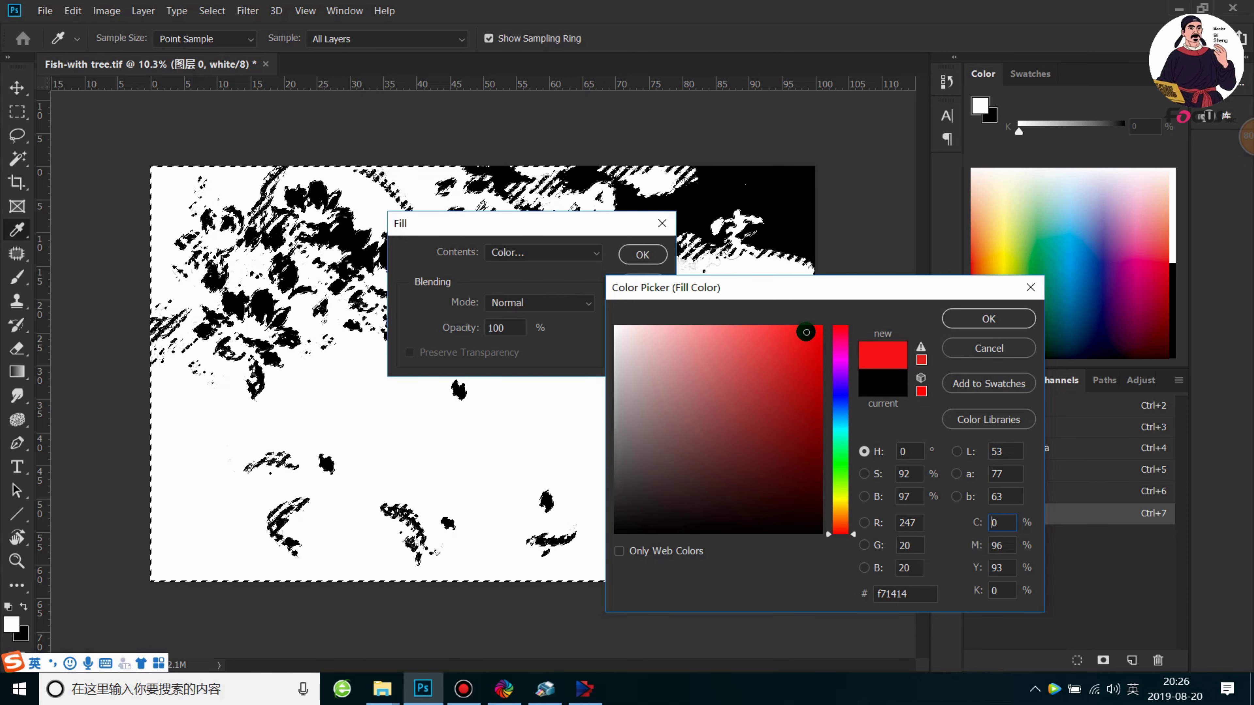
{"action": "left_click", "coordinate": [989, 319]}
{"action": "left_click", "coordinate": [642, 254]}
{"action": "key", "text": "m"}
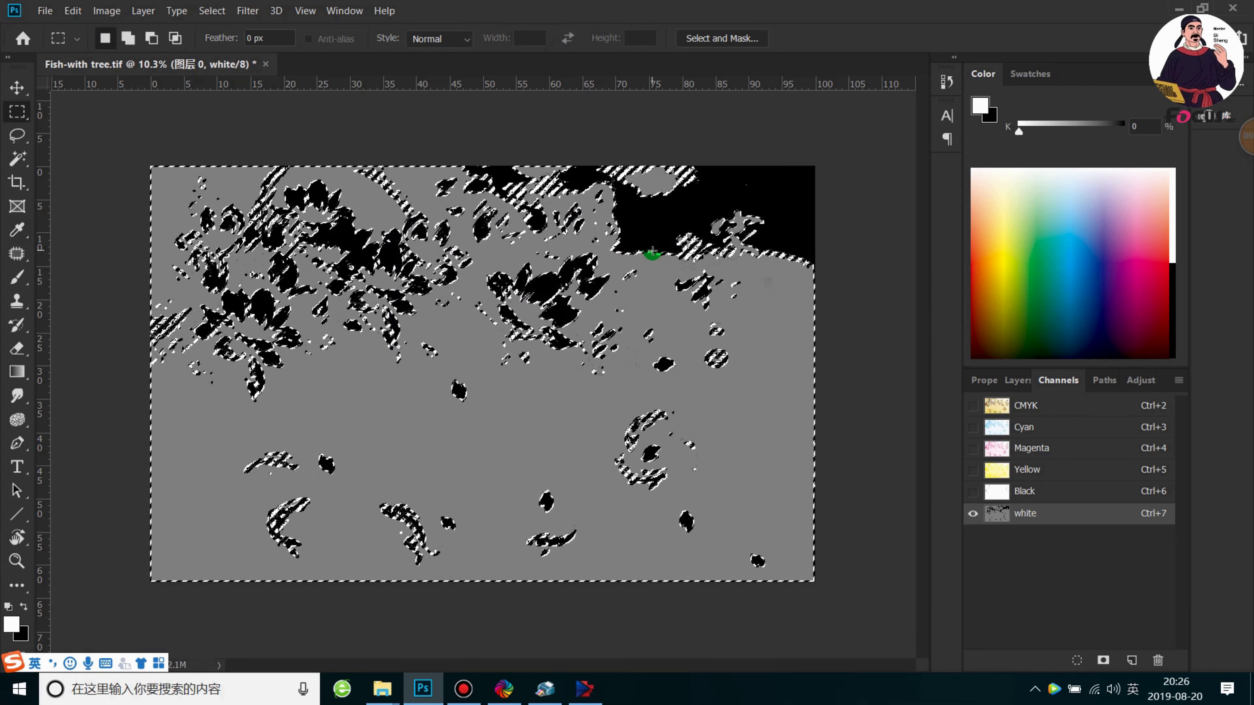
{"action": "left_click", "coordinate": [489, 408]}
{"action": "key", "text": "ctrl+plus"}
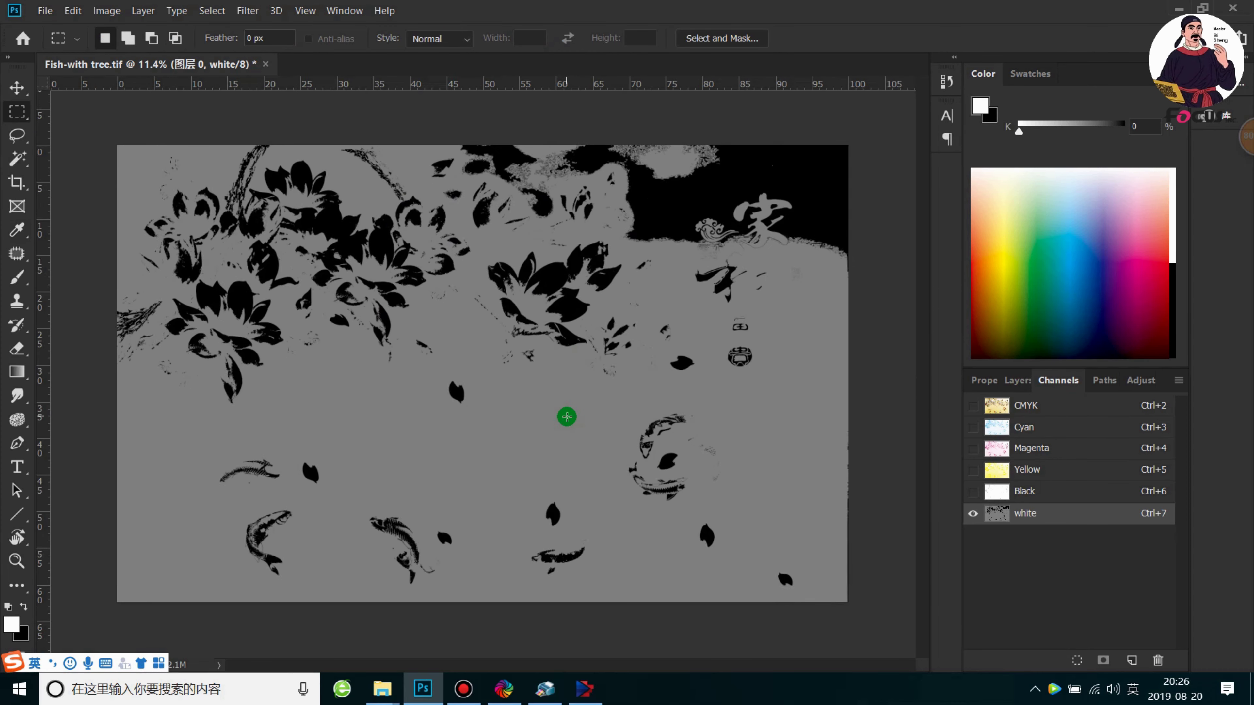
{"action": "key", "text": "ctrl+minus"}
{"action": "key", "text": "ctrl+plus"}
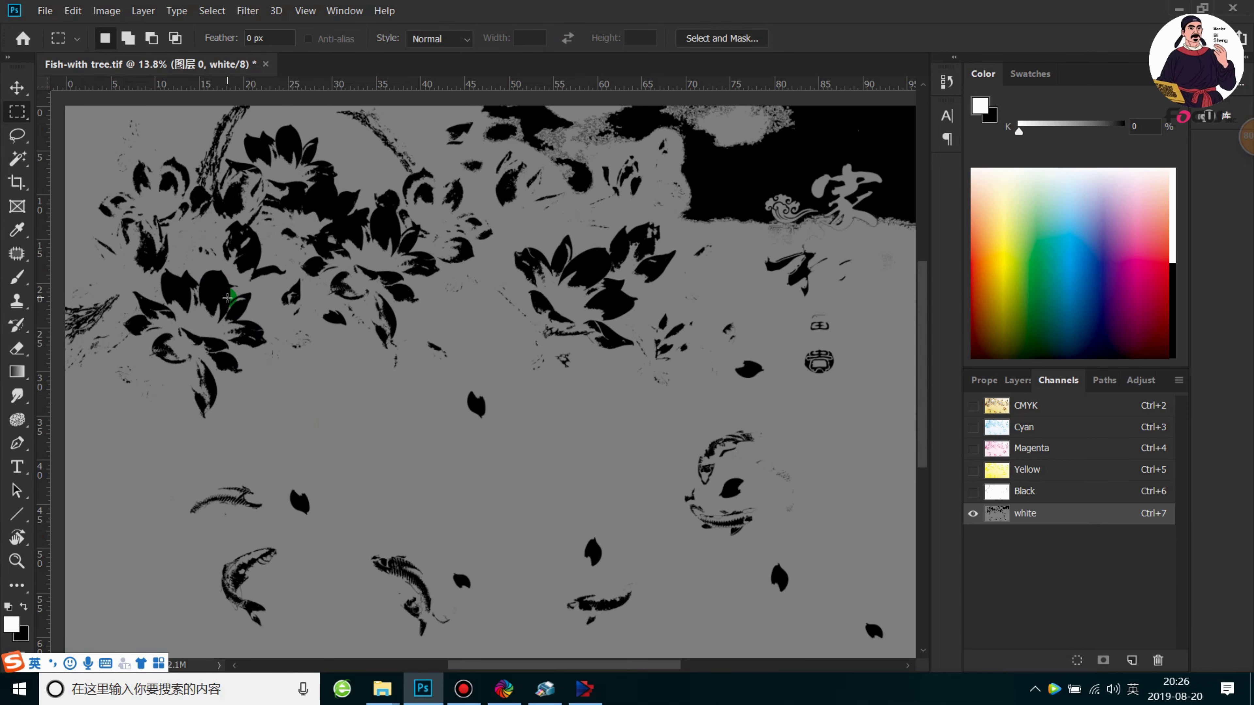
{"action": "key", "text": "ctrl+minus"}
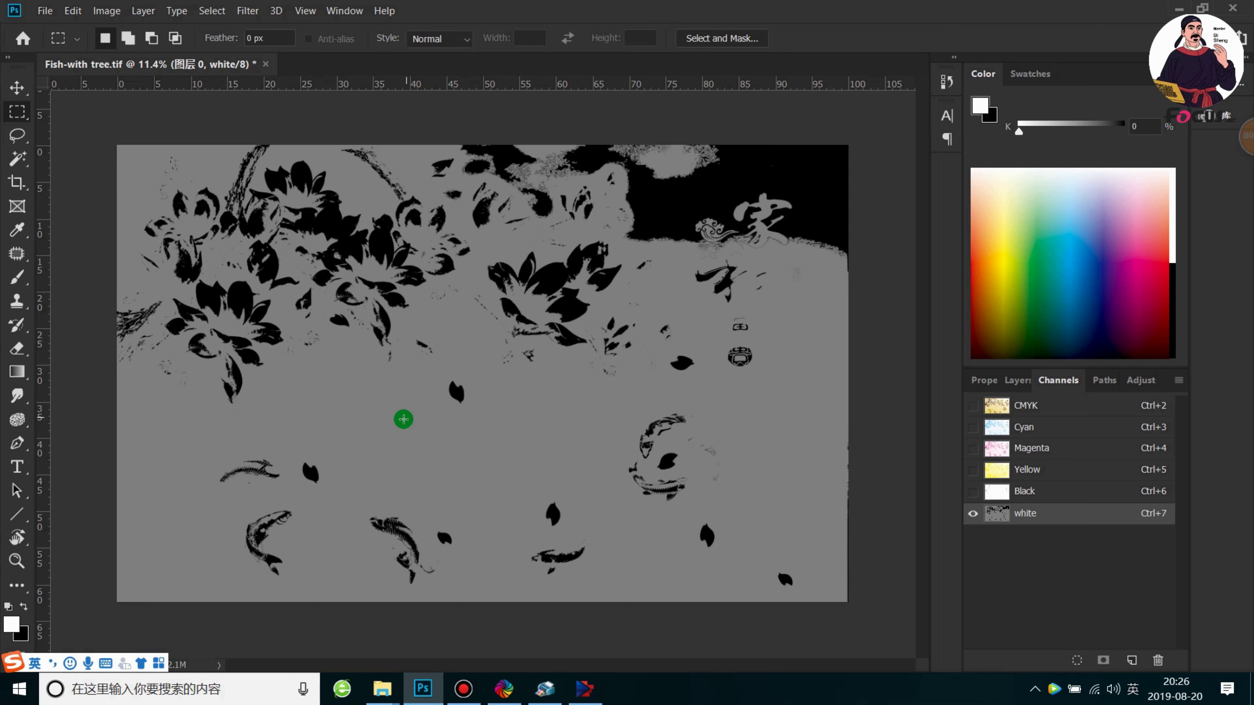
- Toggle the CMYK composite's visibility together with the white spot channel to compare the artwork with the spot ink areas
{"action": "left_click", "coordinate": [972, 406]}
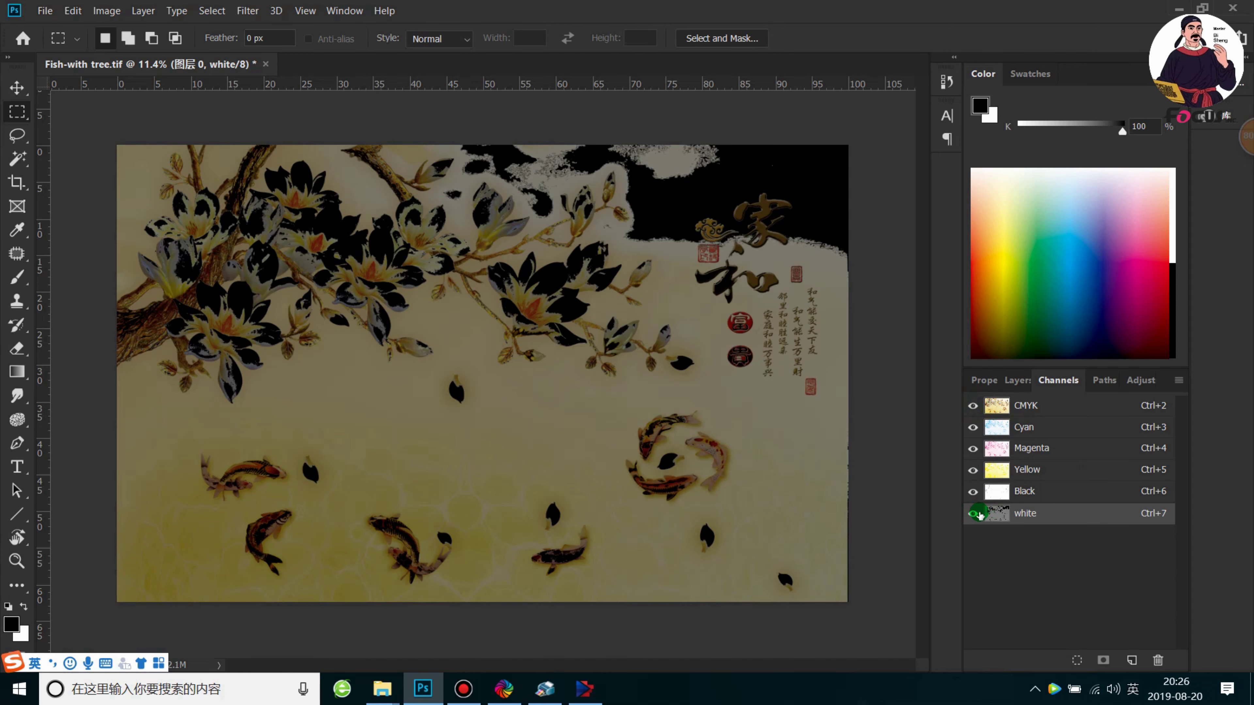
{"action": "left_click", "coordinate": [987, 406]}
{"action": "left_click", "coordinate": [973, 406]}
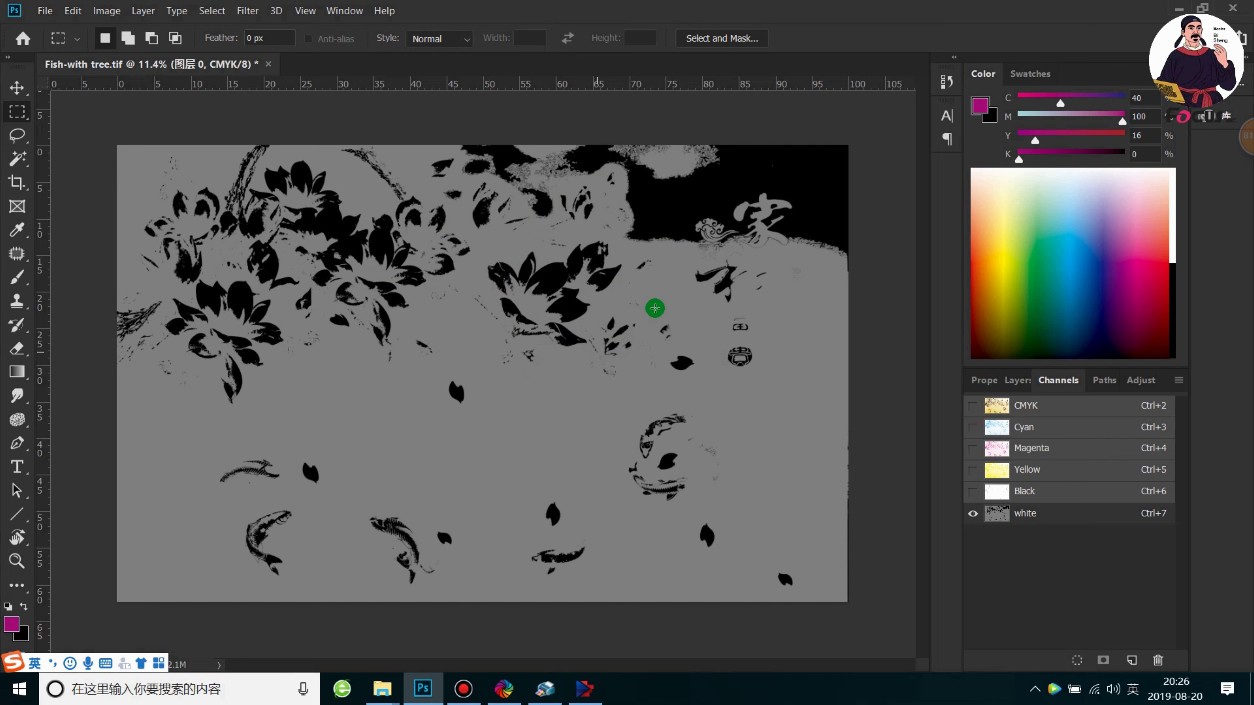
{"action": "left_click", "coordinate": [973, 409]}
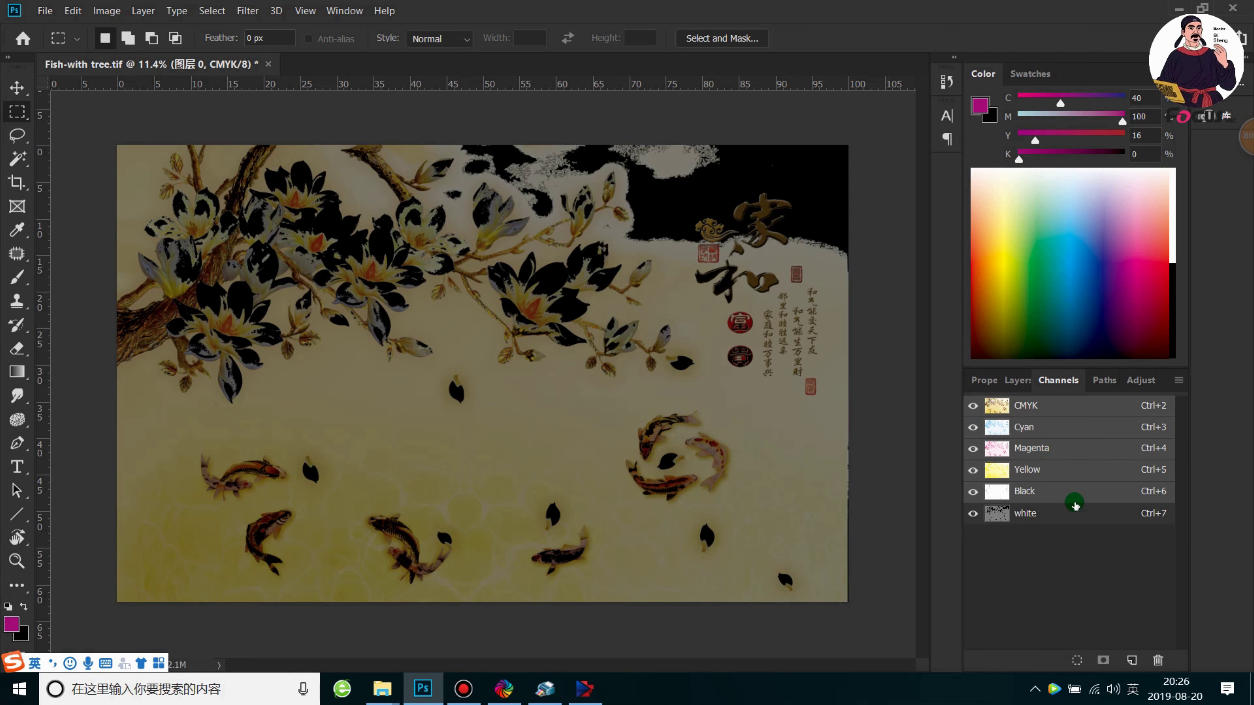
{"action": "left_click", "coordinate": [1056, 516]}
{"action": "left_click", "coordinate": [972, 408]}
{"action": "left_click", "coordinate": [975, 406]}
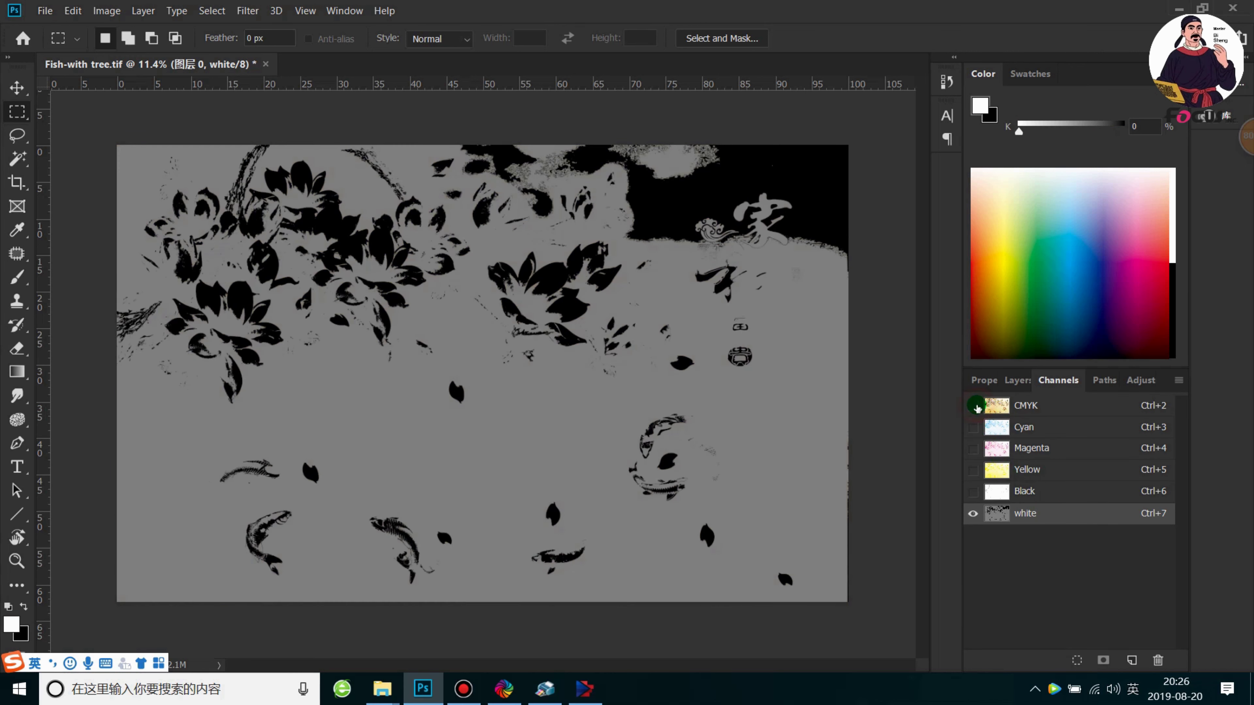
- Show the CMYK colour channels, hide the white spot channel and the Black channel, and bring up the layers list
{"action": "left_click", "coordinate": [976, 407]}
{"action": "left_click", "coordinate": [972, 513]}
{"action": "left_click", "coordinate": [971, 491]}
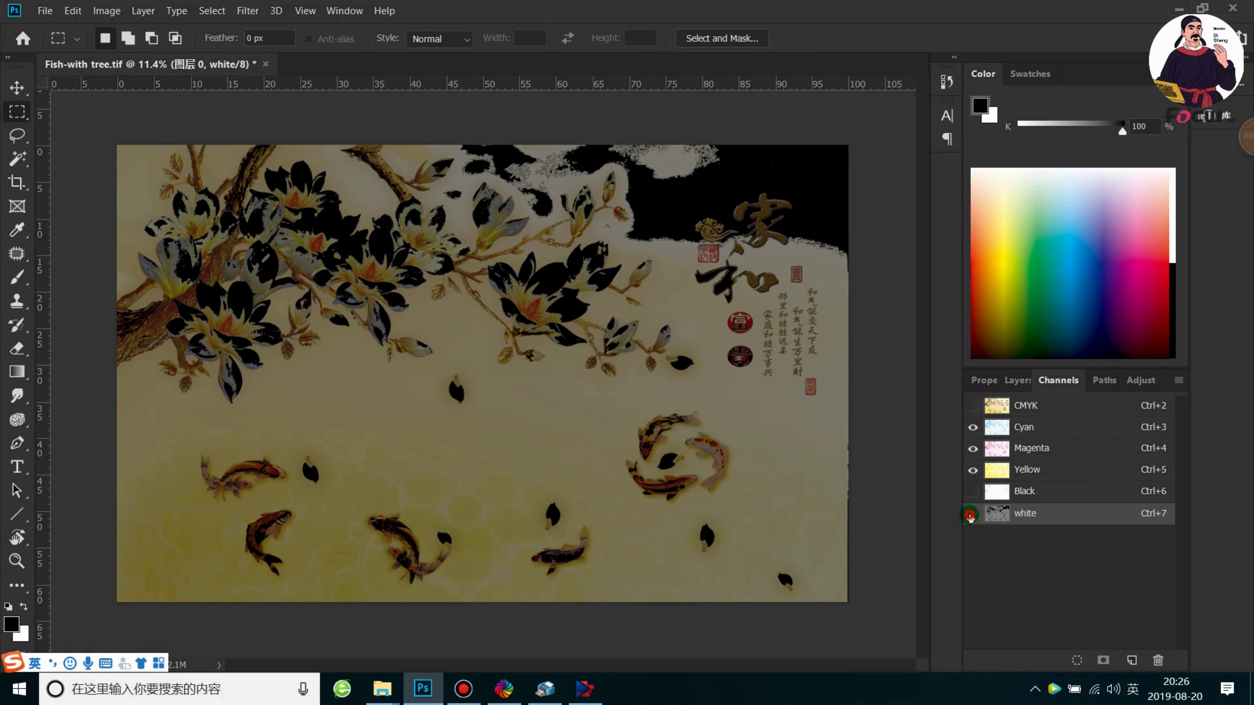
{"action": "left_click", "coordinate": [1009, 380]}
{"action": "left_click", "coordinate": [1034, 377]}
{"action": "left_click", "coordinate": [203, 308]}
- Try selecting a petal of the leftmost magnolia with the Magic Wand at a tolerance of 32
{"action": "right_click", "coordinate": [18, 159]}
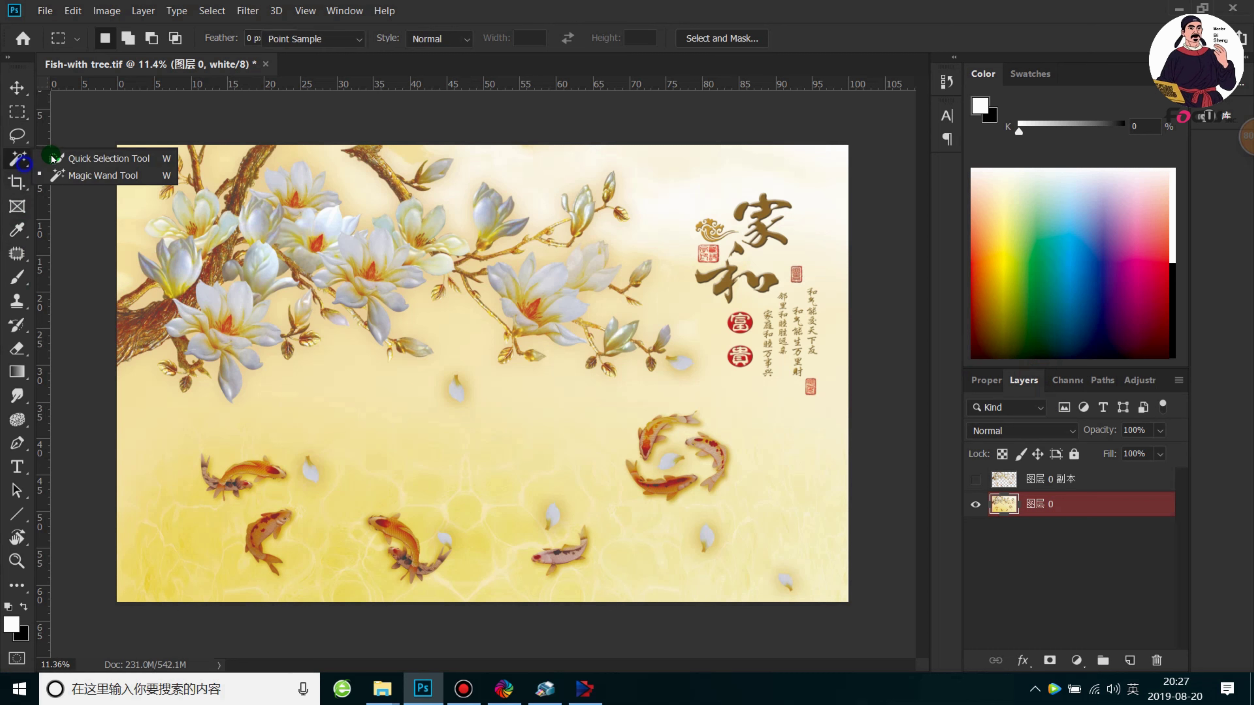
{"action": "left_click", "coordinate": [64, 157]}
{"action": "right_click", "coordinate": [18, 159]}
{"action": "left_click", "coordinate": [69, 178]}
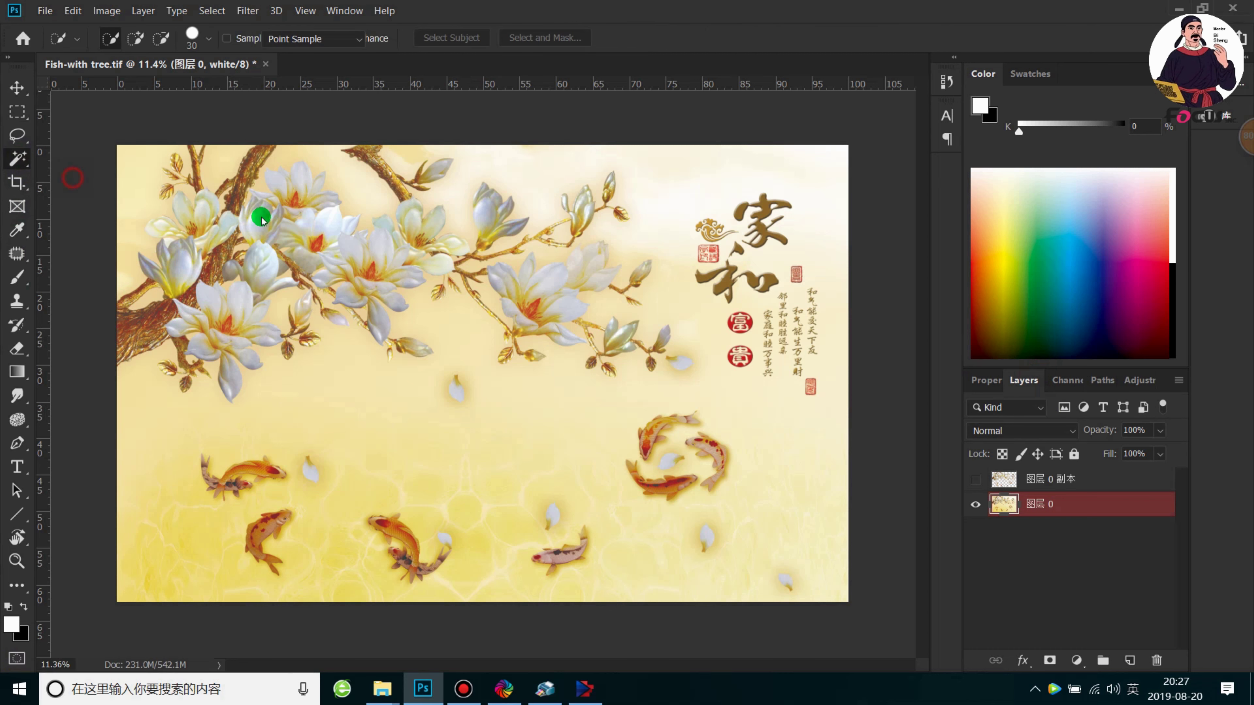
{"action": "left_click", "coordinate": [184, 276]}
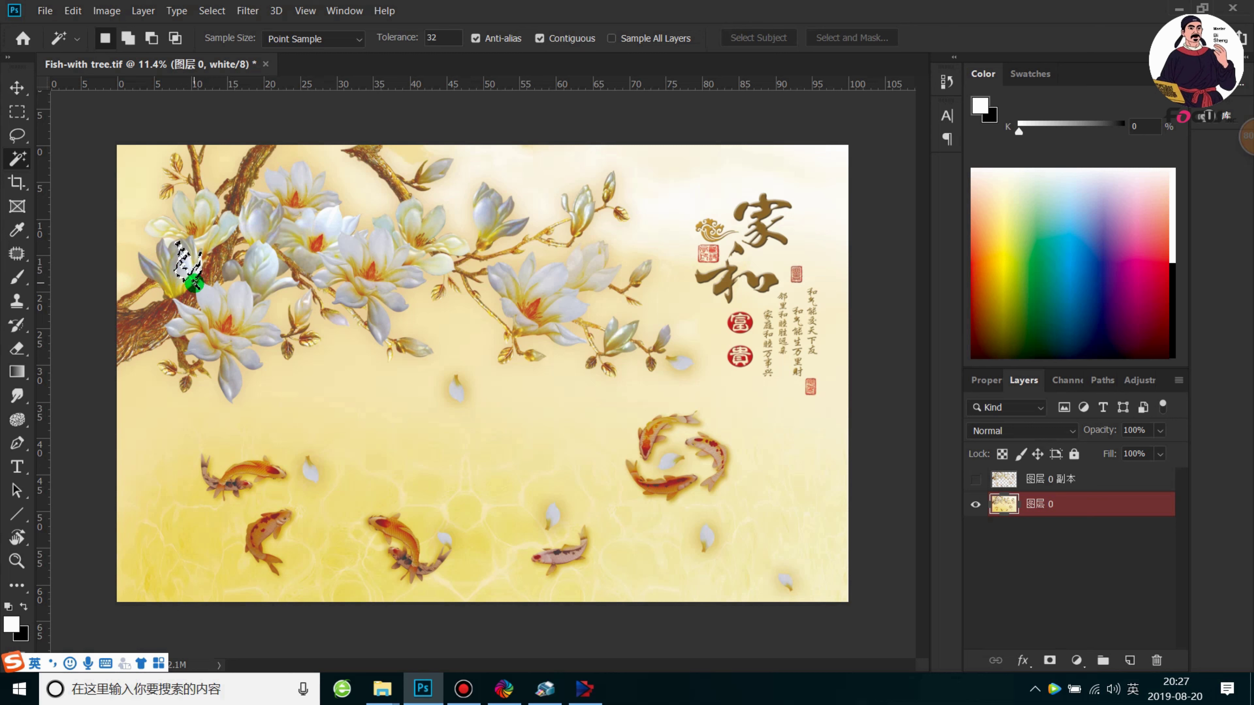
{"action": "right_click", "coordinate": [183, 261]}
{"action": "left_click", "coordinate": [249, 239]}
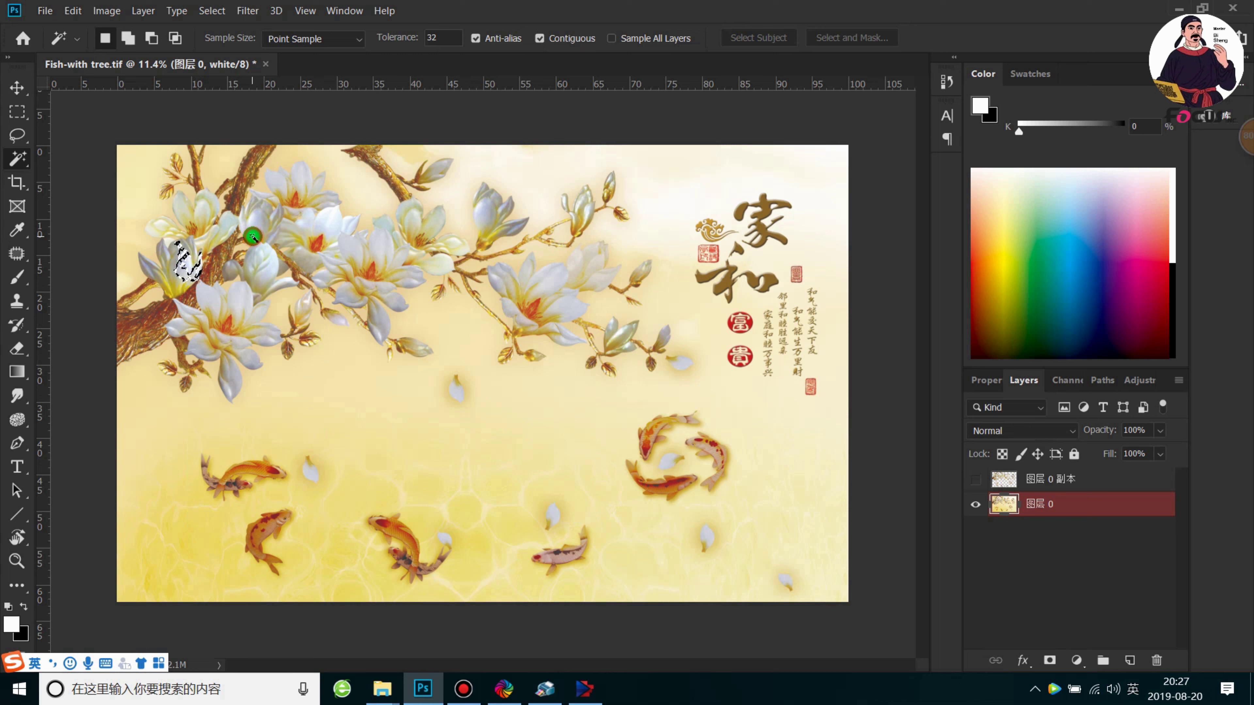
- Set the Magic Wand tolerance to 50, select a central magnolia petal, and extend the selection to similar colours
{"action": "double_click", "coordinate": [442, 39]}
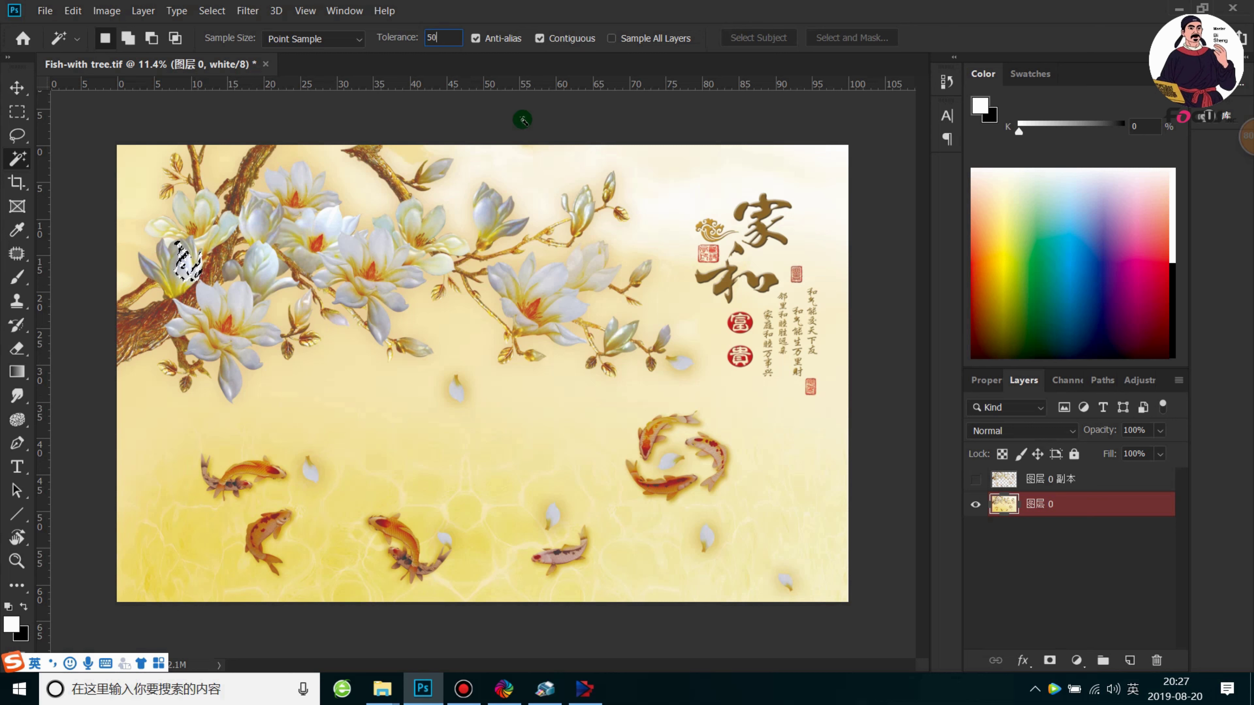
{"action": "left_click", "coordinate": [382, 244]}
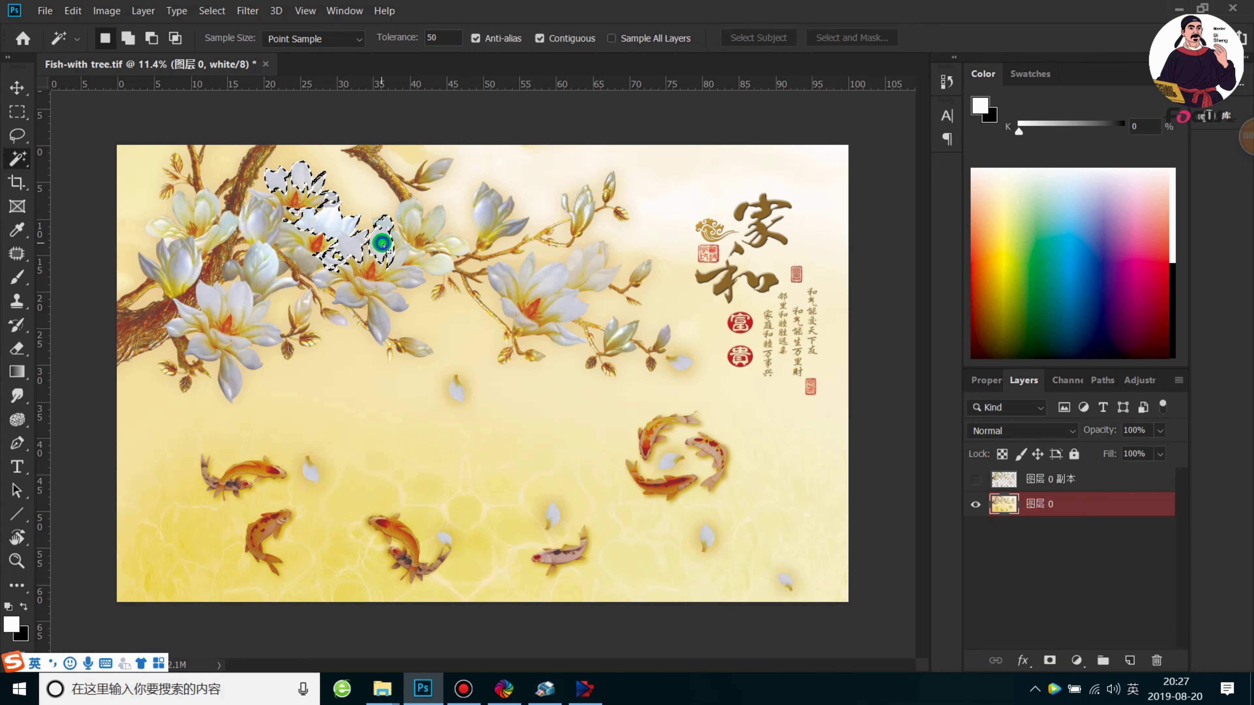
{"action": "right_click", "coordinate": [383, 244]}
{"action": "left_click", "coordinate": [413, 421]}
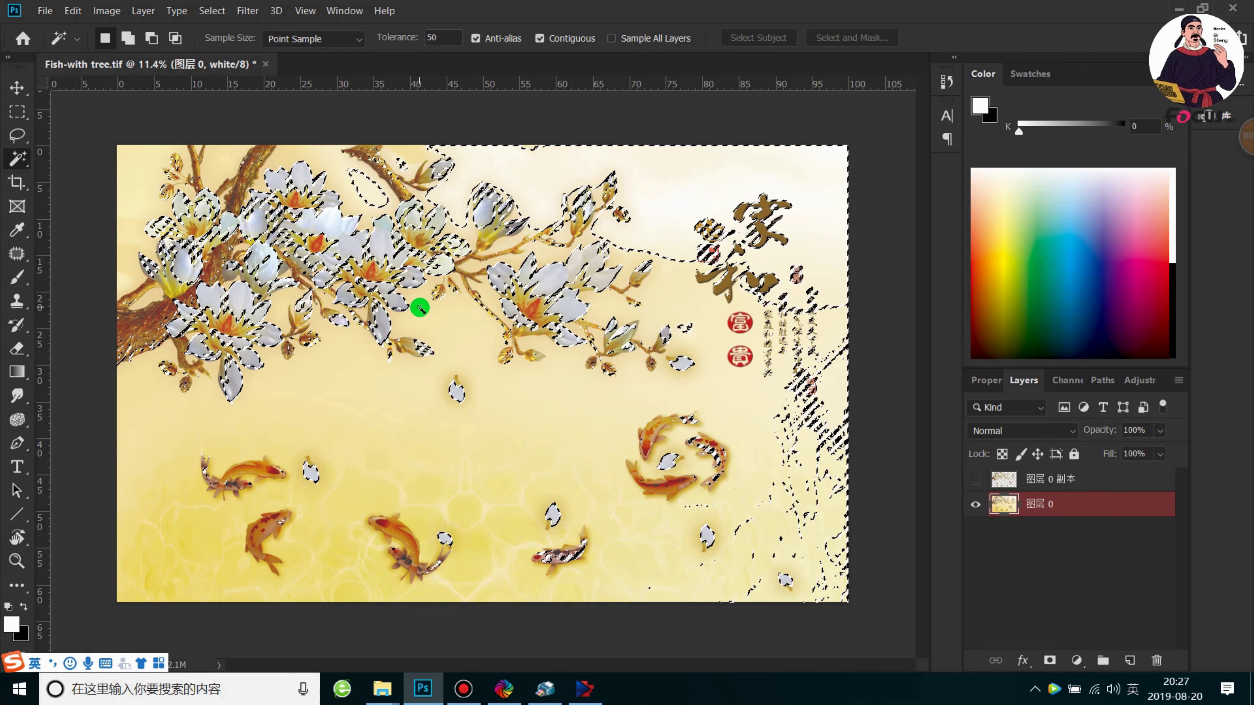
- Try subtracting the pale background in the artwork's upper right from the selection with elliptical and rectangular marquees, and deselect everything
{"action": "key", "text": "alt"}
{"action": "left_click_drag", "start_coordinate": [134, 103], "coordinate": [588, 174]}
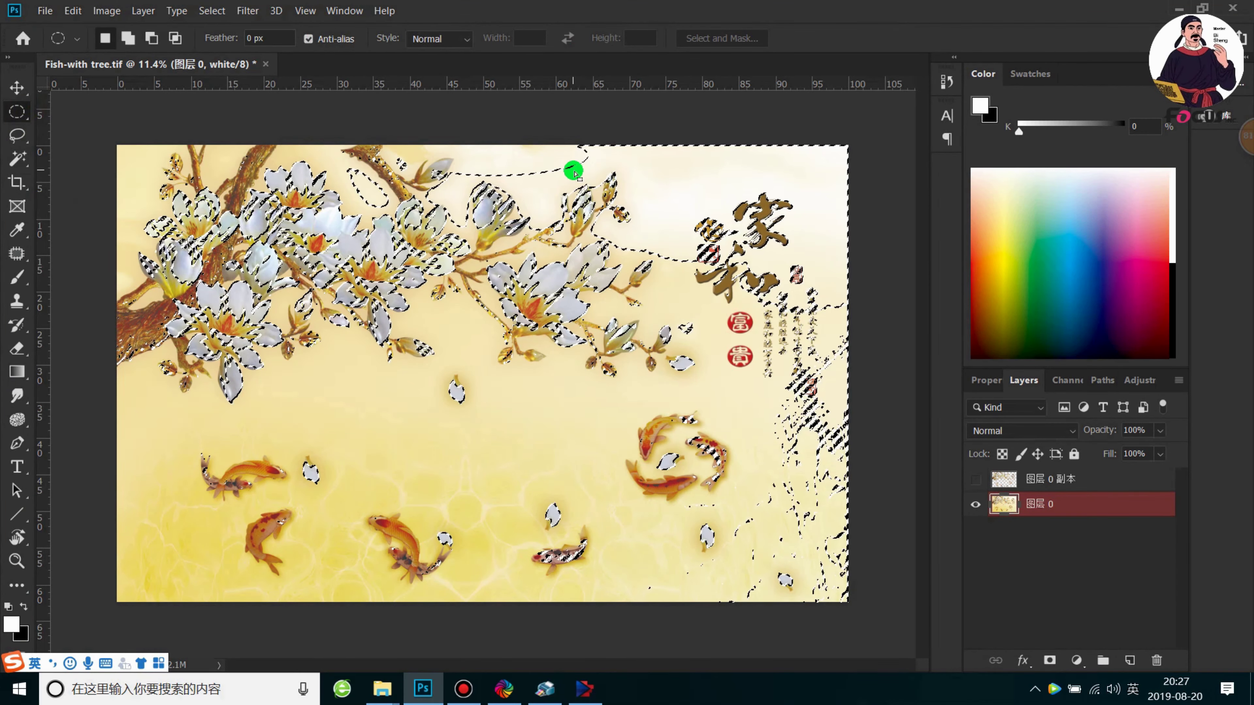
{"action": "right_click", "coordinate": [8, 112]}
{"action": "left_click", "coordinate": [74, 112]}
{"action": "left_click_drag", "start_coordinate": [466, 144], "coordinate": [849, 173]}
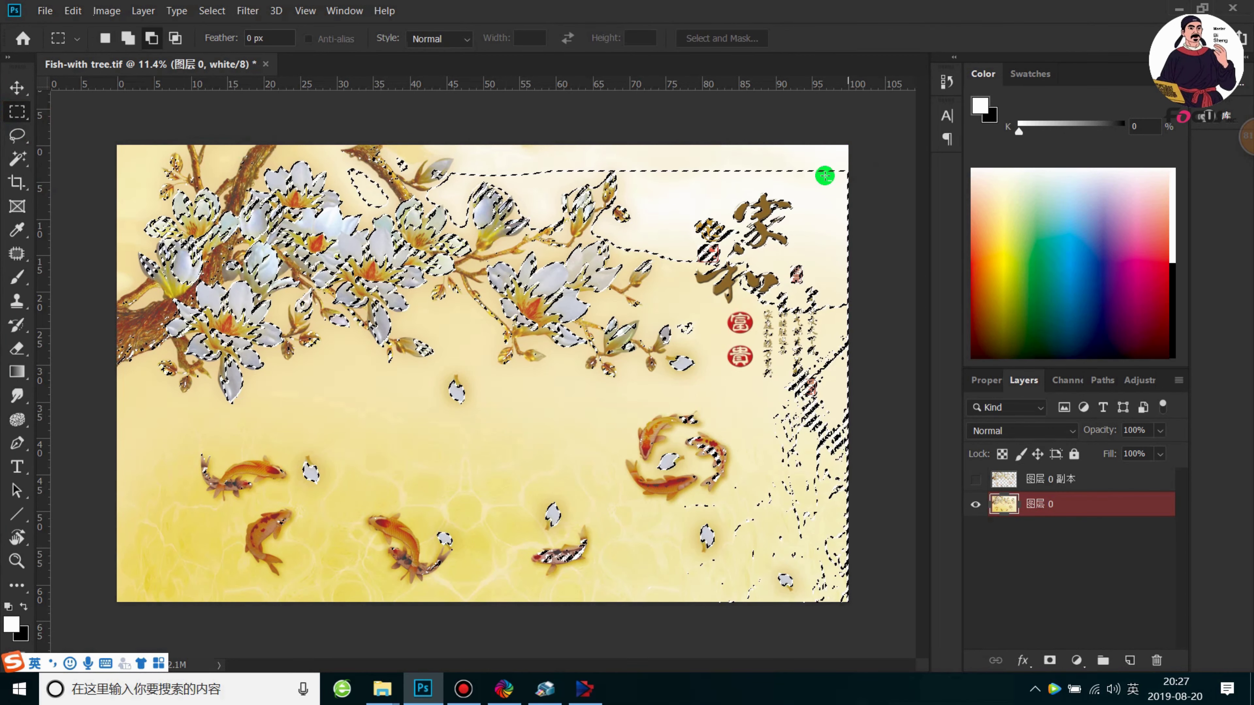
{"action": "left_click_drag", "start_coordinate": [512, 151], "coordinate": [554, 197]}
{"action": "left_click_drag", "start_coordinate": [613, 138], "coordinate": [881, 256]}
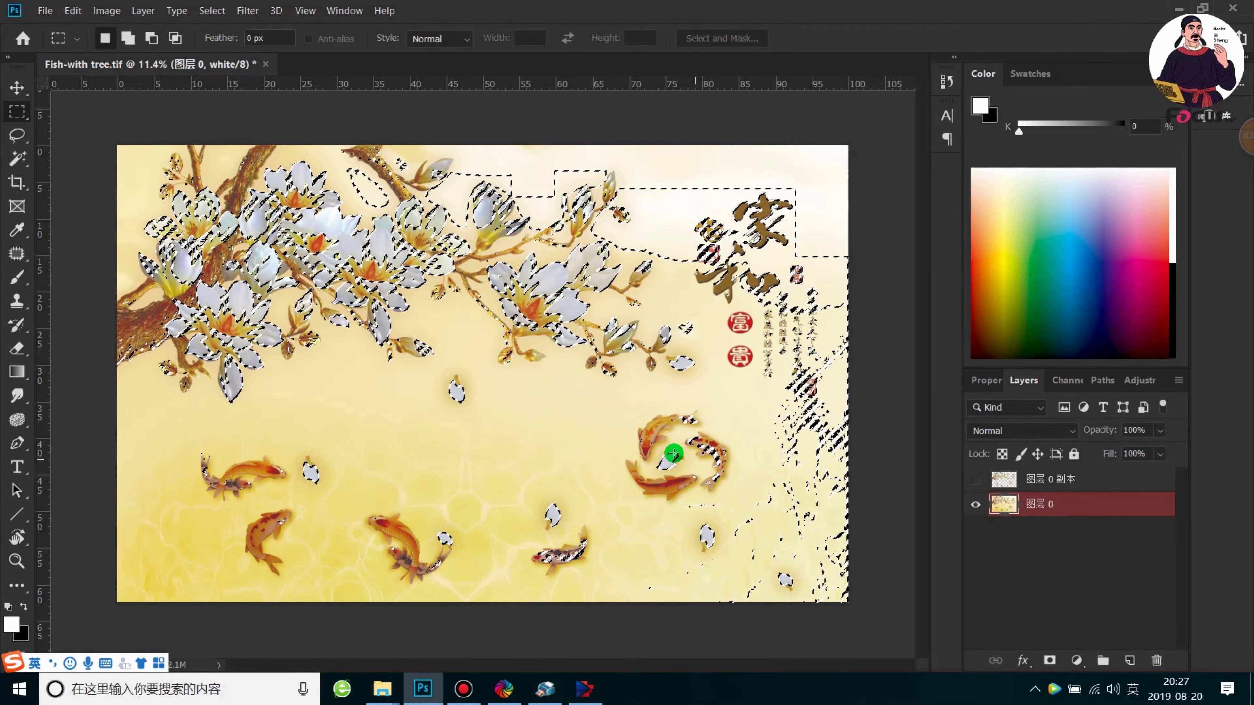
{"action": "key", "text": "ctrl+d"}
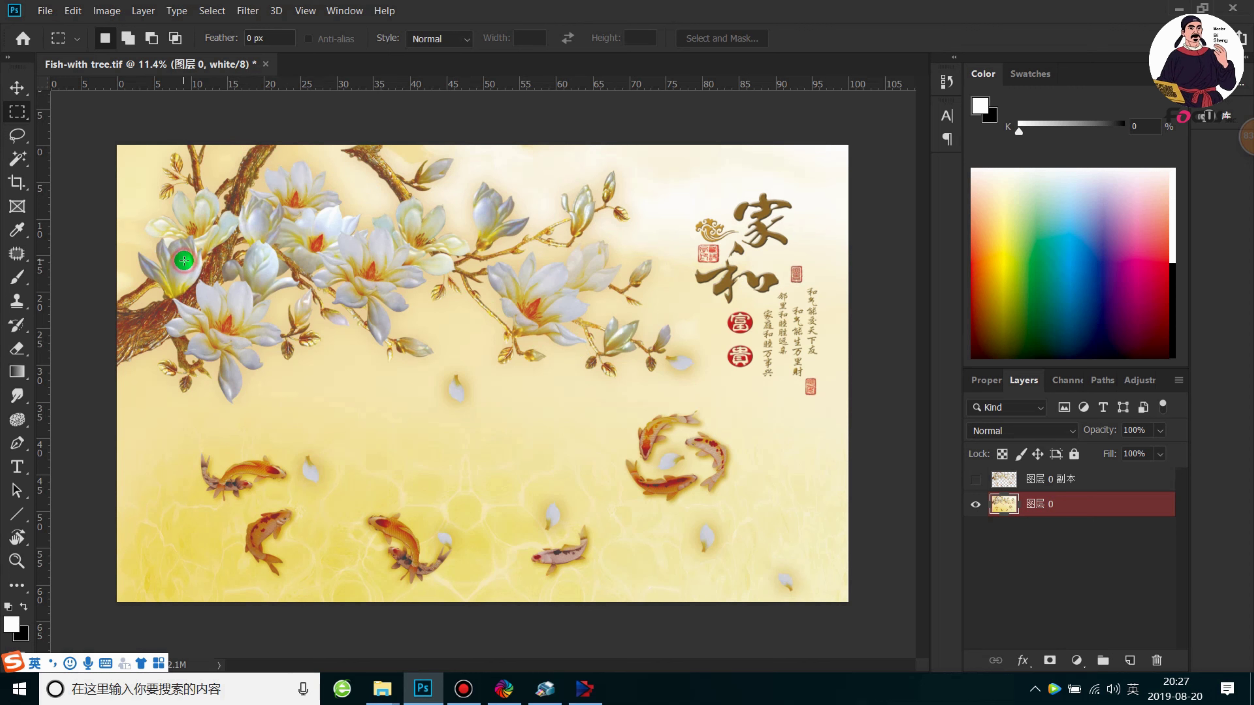
- Set the Magic Wand tolerance to 35, select a magnolia petal, and extend the selection to similar colours across the artwork
{"action": "right_click", "coordinate": [17, 158]}
{"action": "left_click", "coordinate": [87, 174]}
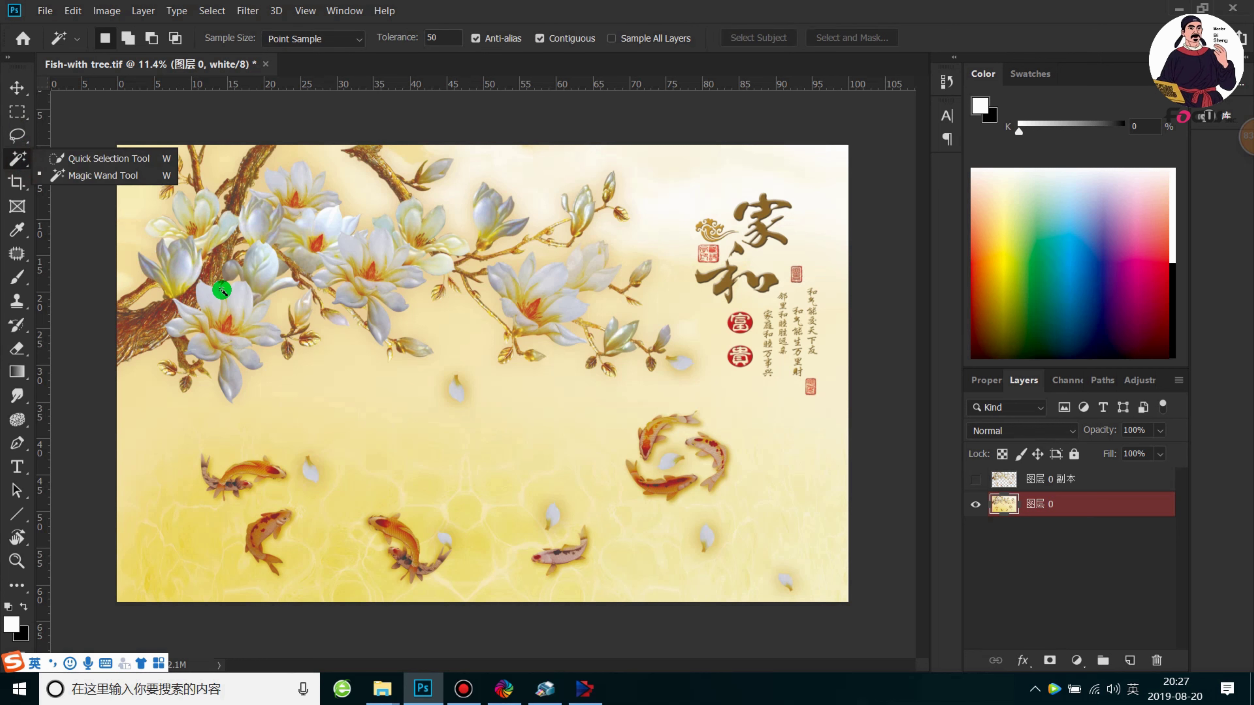
{"action": "left_click", "coordinate": [434, 38]}
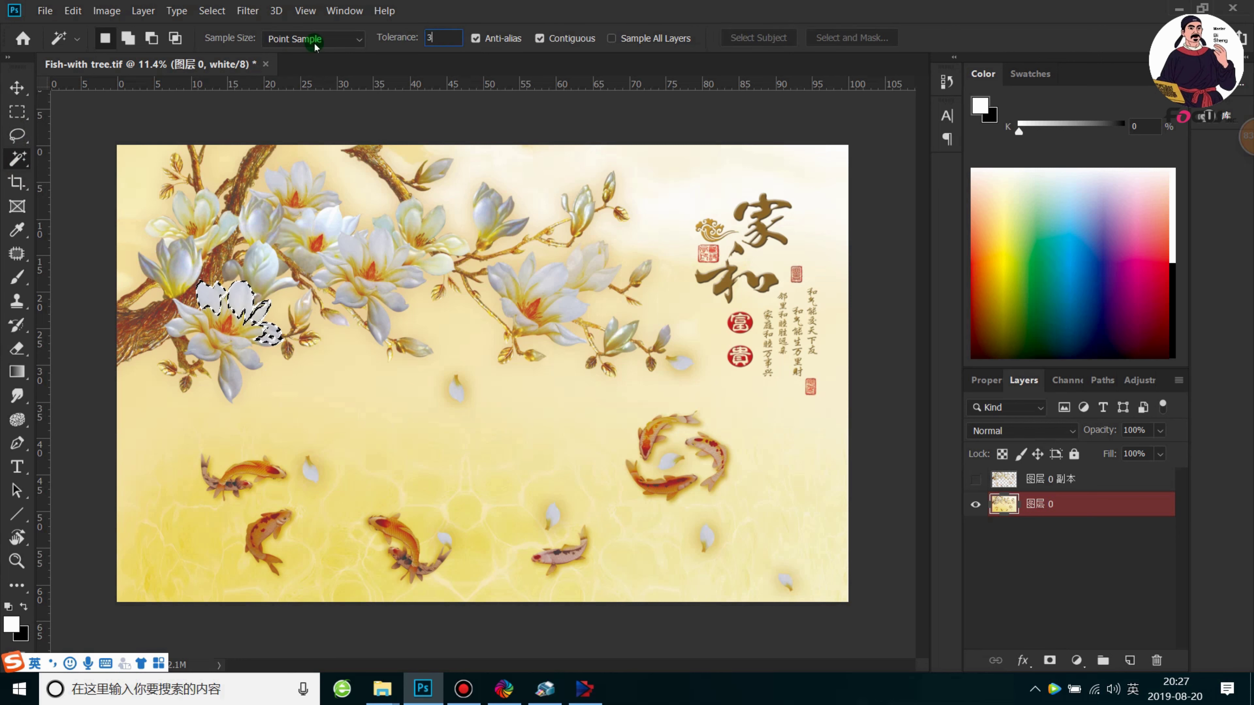
{"action": "type", "text": "35"}
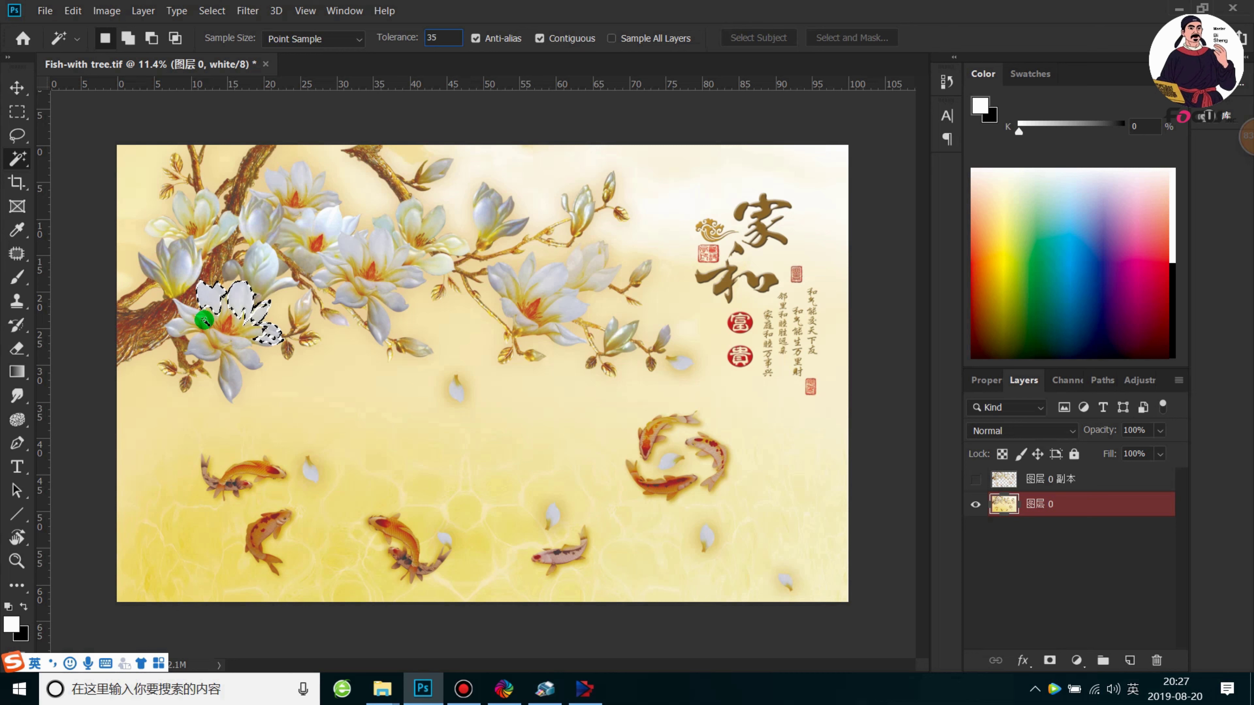
{"action": "left_click", "coordinate": [264, 268]}
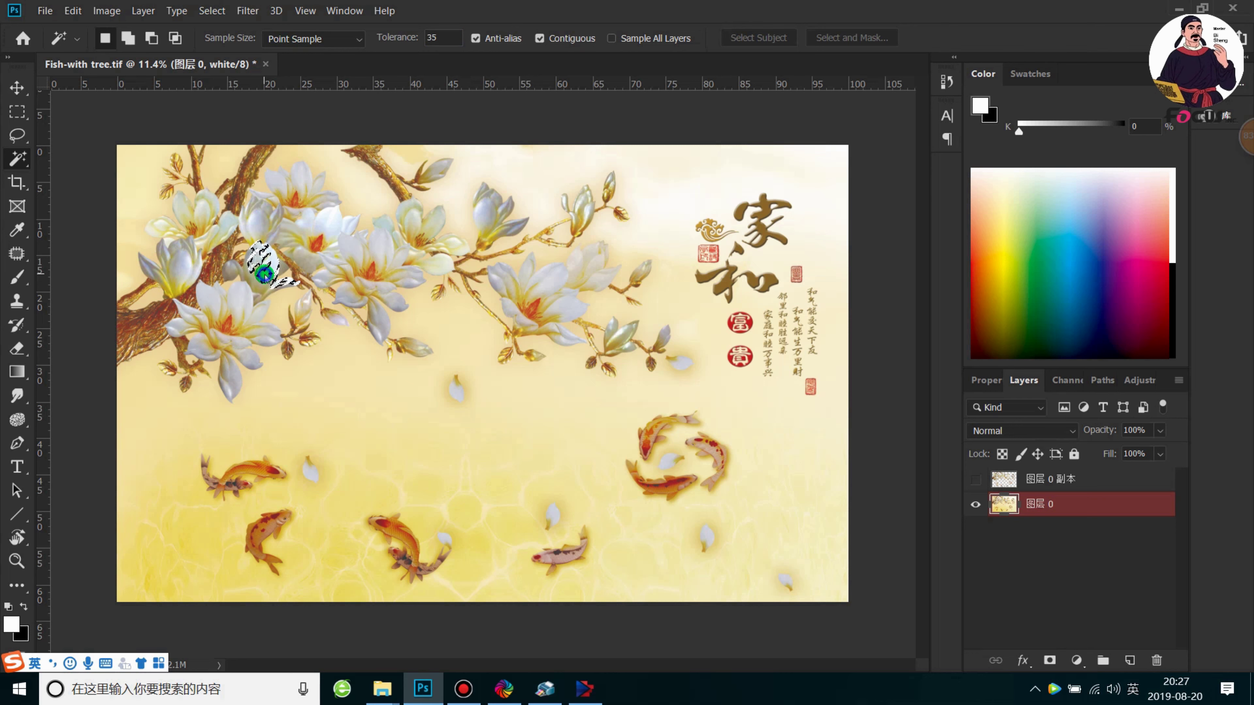
{"action": "right_click", "coordinate": [266, 276]}
{"action": "left_click", "coordinate": [308, 453]}
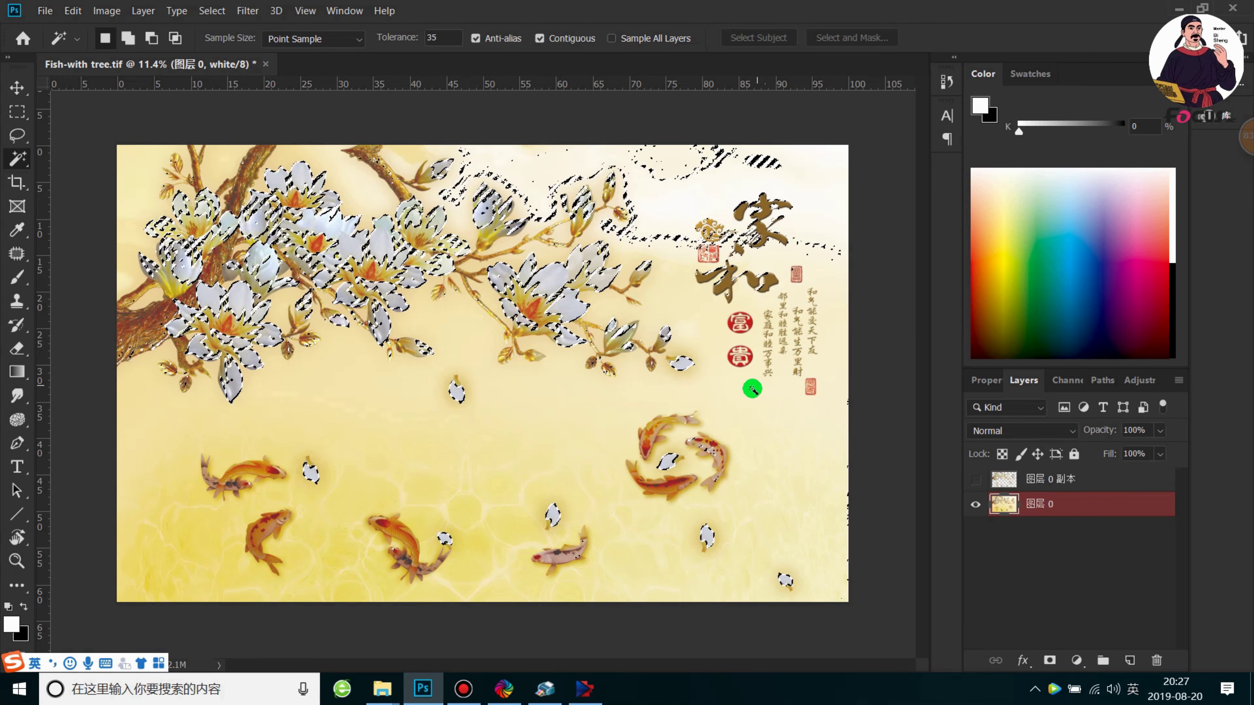
- Add the orange and spotted koi pair at the artwork's left and the single koi below it to the selection
{"action": "key", "text": "ctrl+plus"}
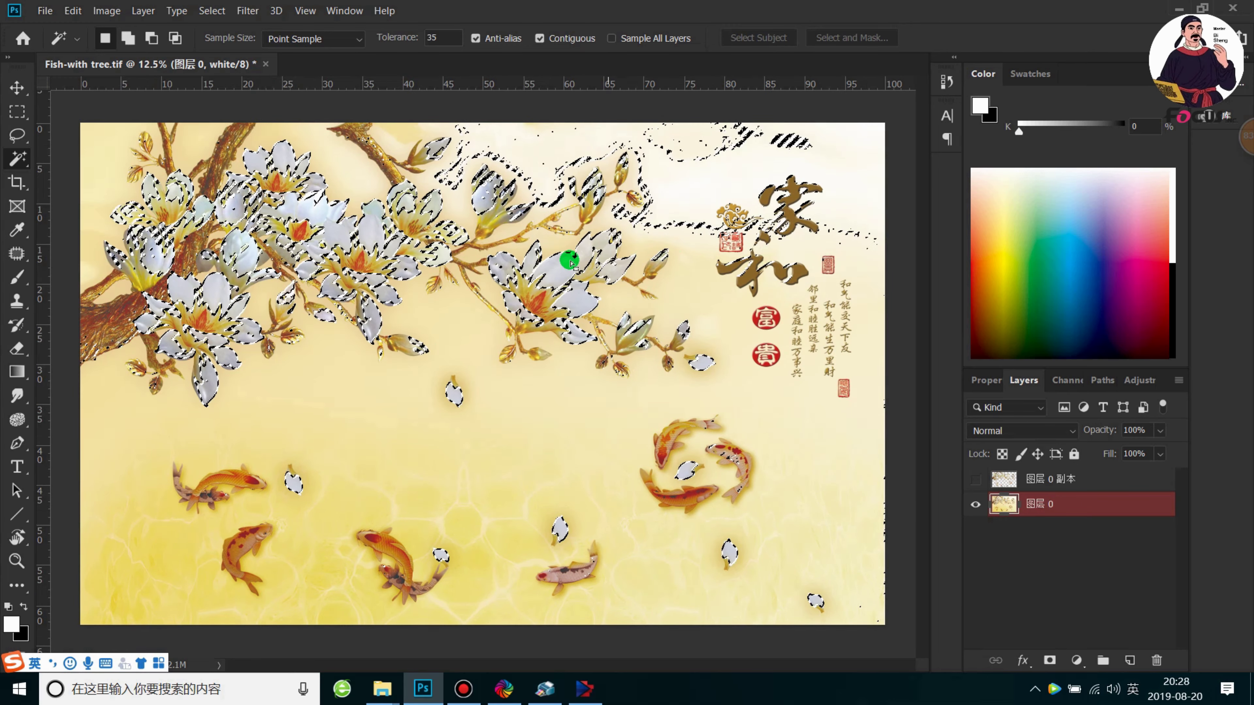
{"action": "key", "text": "ctrl+plus"}
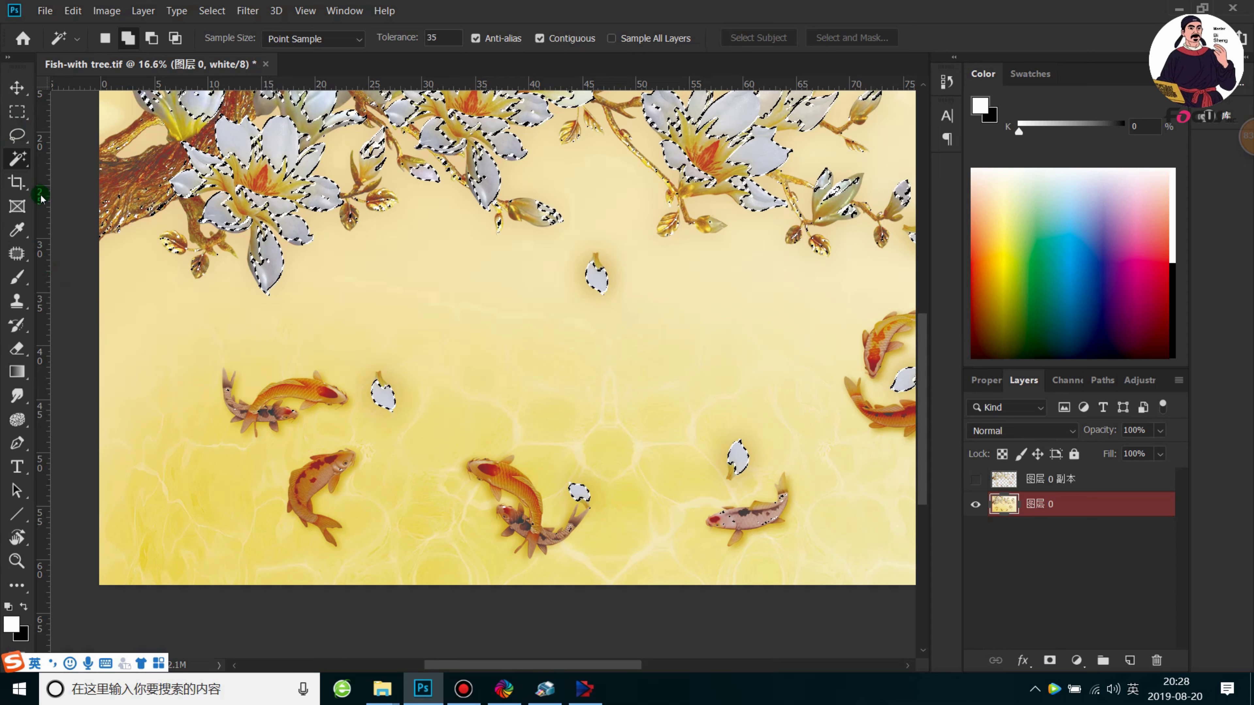
{"action": "left_click", "coordinate": [286, 405], "text": "shift"}
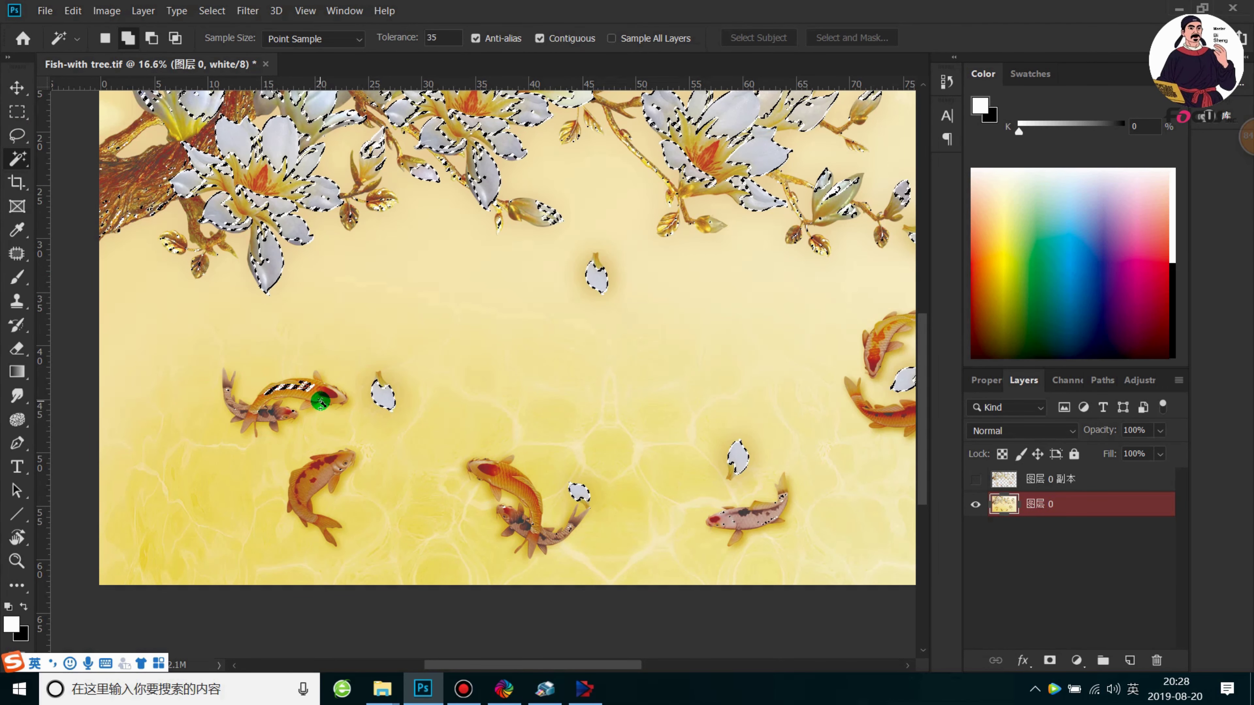
{"action": "left_click", "coordinate": [277, 421], "text": "shift"}
{"action": "left_click", "coordinate": [277, 420], "text": "shift"}
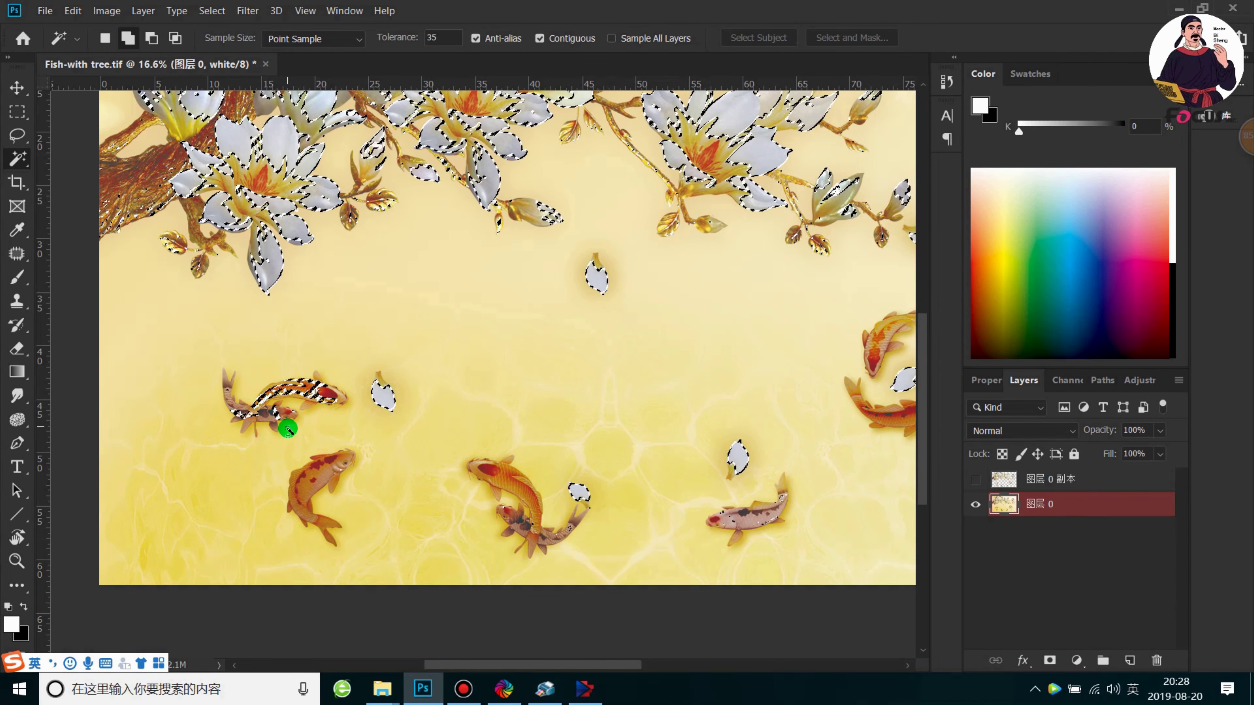
{"action": "left_click", "coordinate": [311, 489], "text": "shift"}
{"action": "left_click", "coordinate": [299, 482], "text": "shift"}
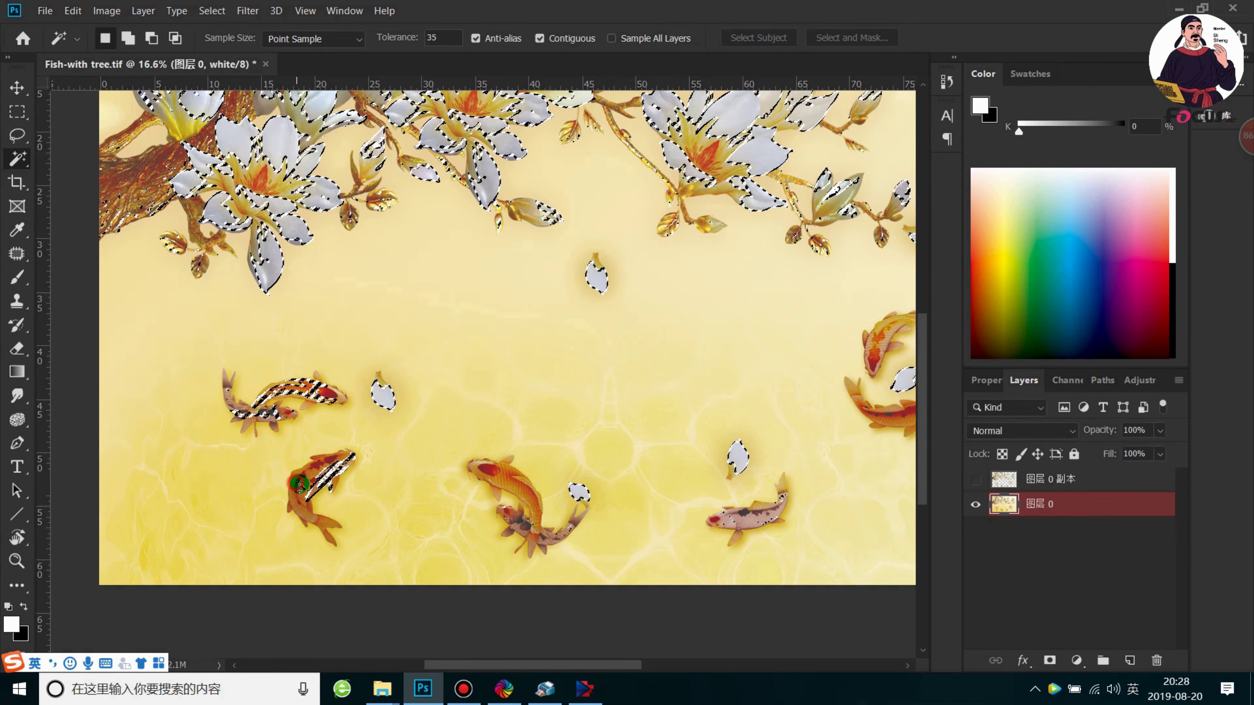
- Add the lower-middle orange koi, the pale koi beside it and the ring of three koi to the selection
{"action": "scroll", "coordinate": [493, 345], "scroll_direction": "right", "scroll_amount": 5}
{"action": "left_click", "coordinate": [494, 541], "text": "shift"}
{"action": "left_click", "coordinate": [261, 519], "text": "shift"}
{"action": "left_click", "coordinate": [641, 434], "text": "shift"}
{"action": "left_click", "coordinate": [629, 392], "text": "shift"}
{"action": "left_click", "coordinate": [674, 349], "text": "shift"}
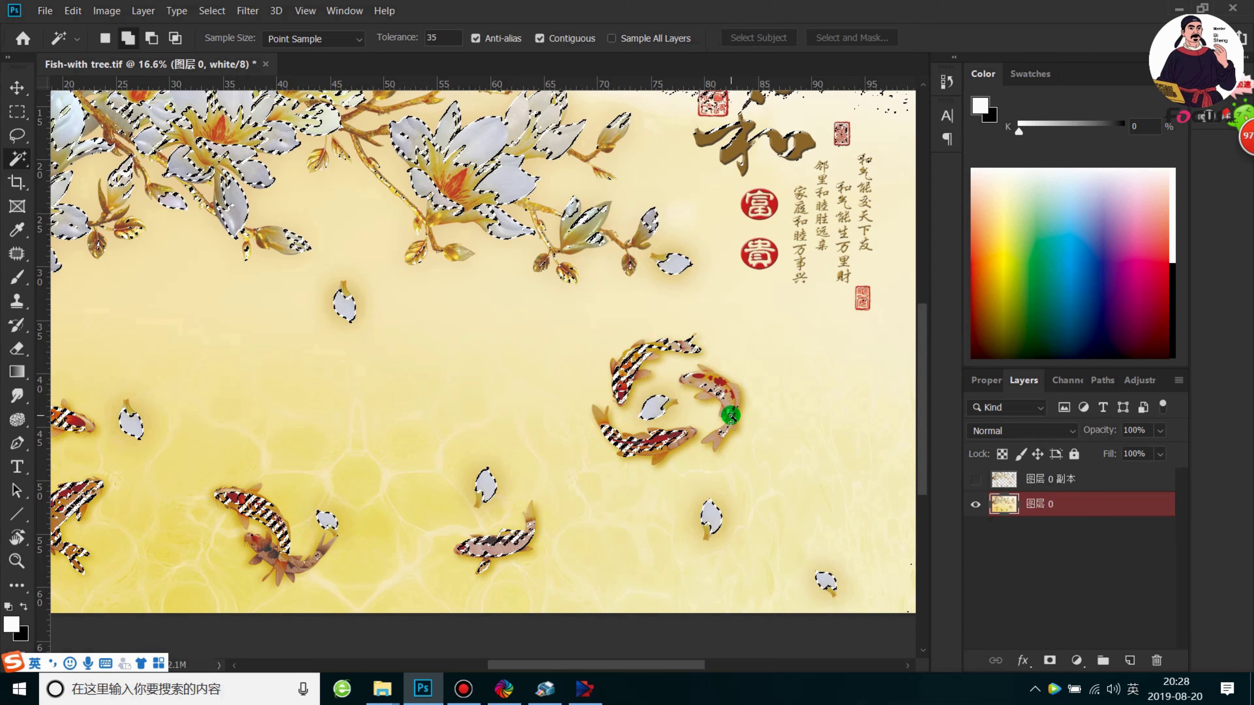
{"action": "left_click", "coordinate": [712, 388], "text": "shift"}
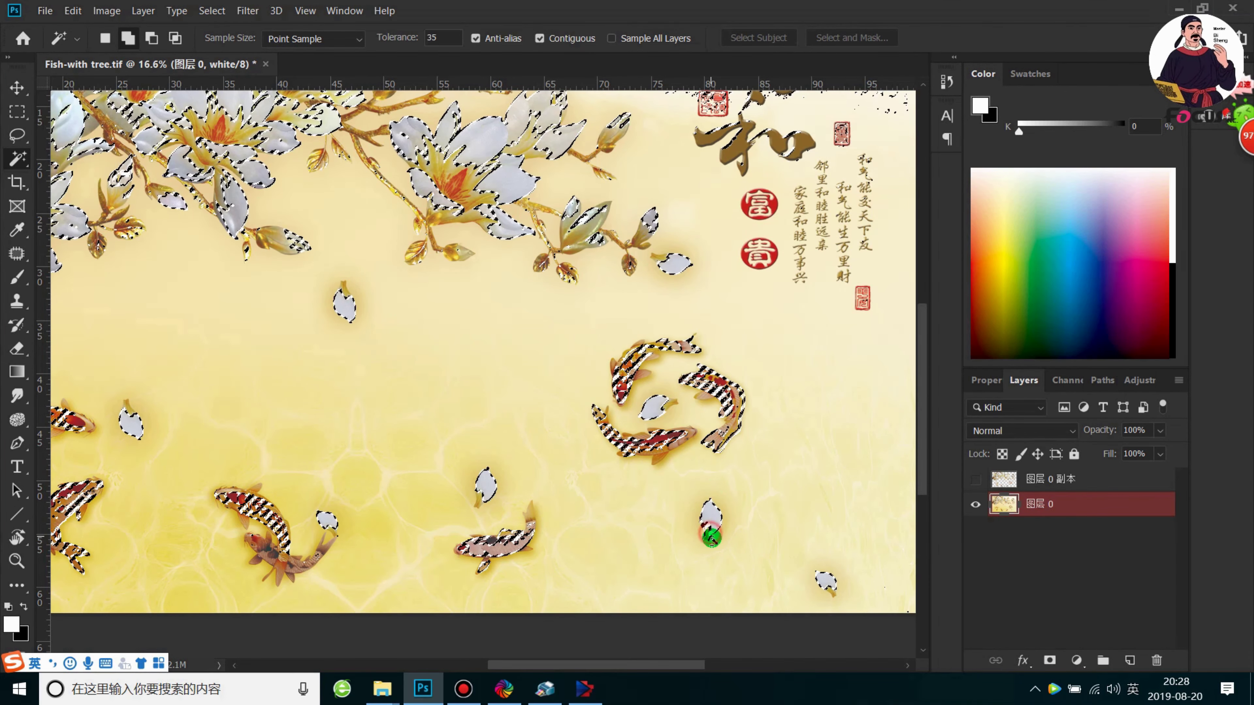
- Add the large 家和 calligraphy characters to the selection with the Magic Wand
{"action": "scroll", "coordinate": [767, 415], "scroll_direction": "down", "scroll_amount": 5}
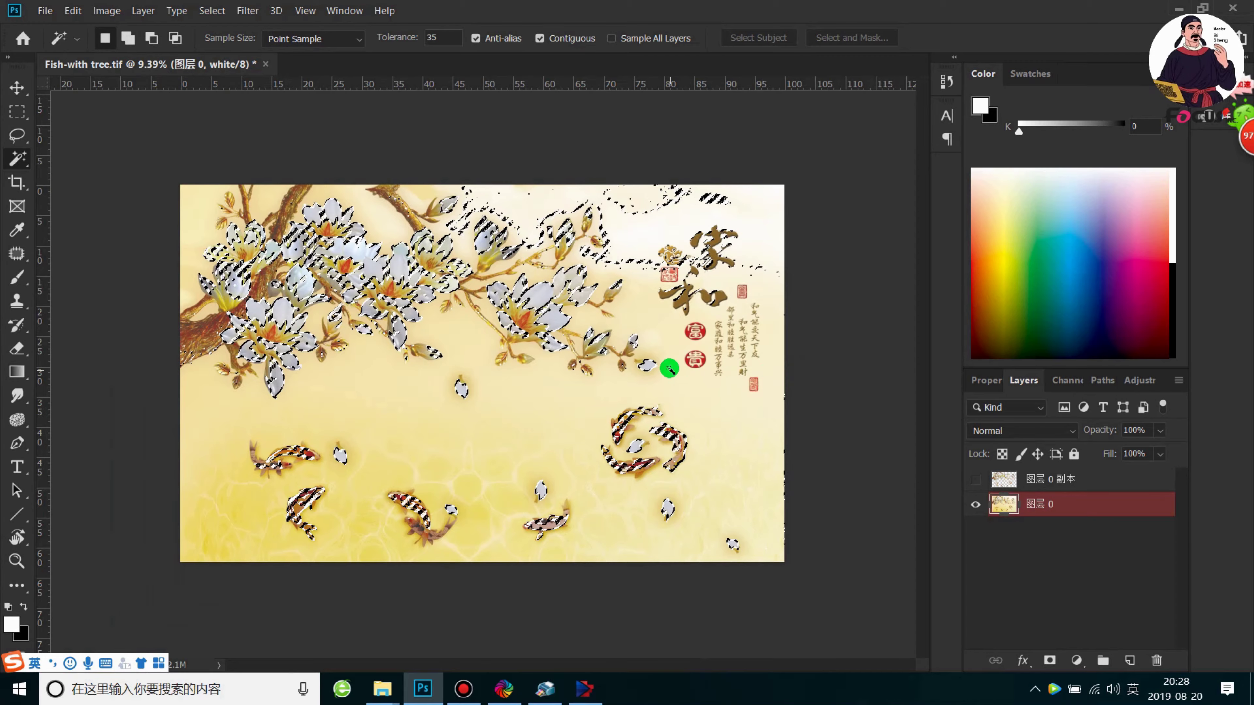
{"action": "scroll", "coordinate": [670, 360], "scroll_direction": "up", "scroll_amount": 4}
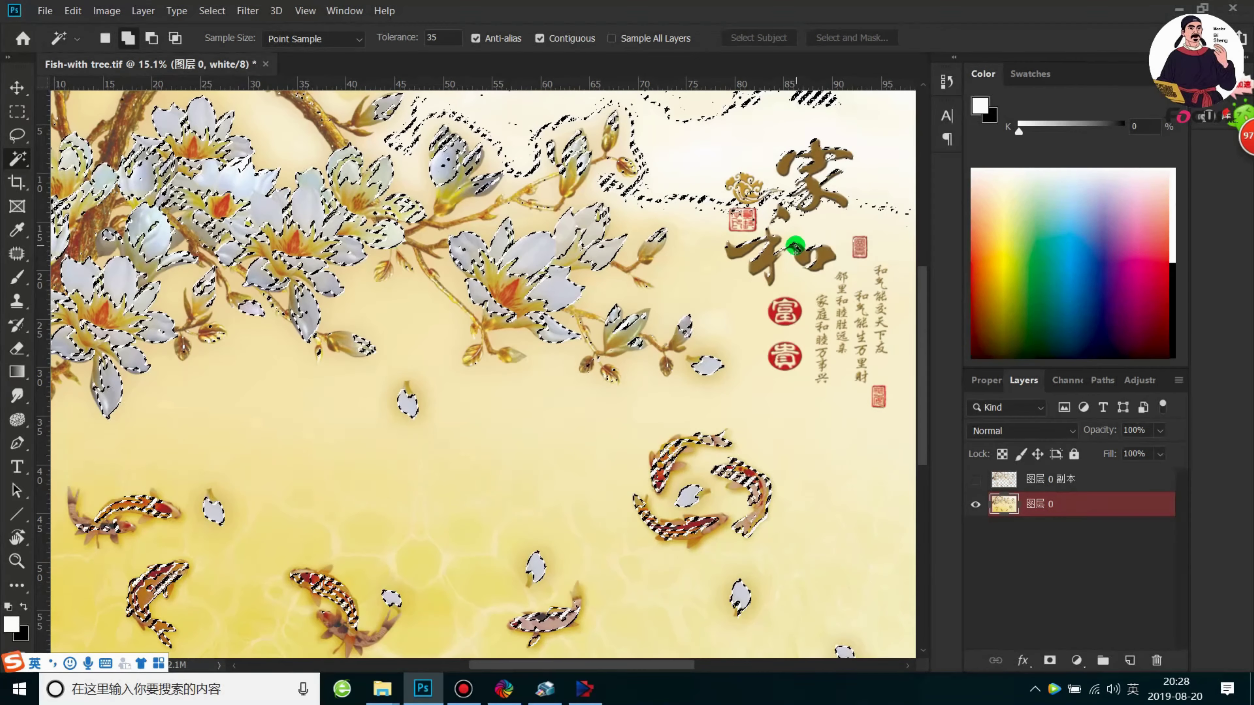
{"action": "left_click", "coordinate": [774, 267]}
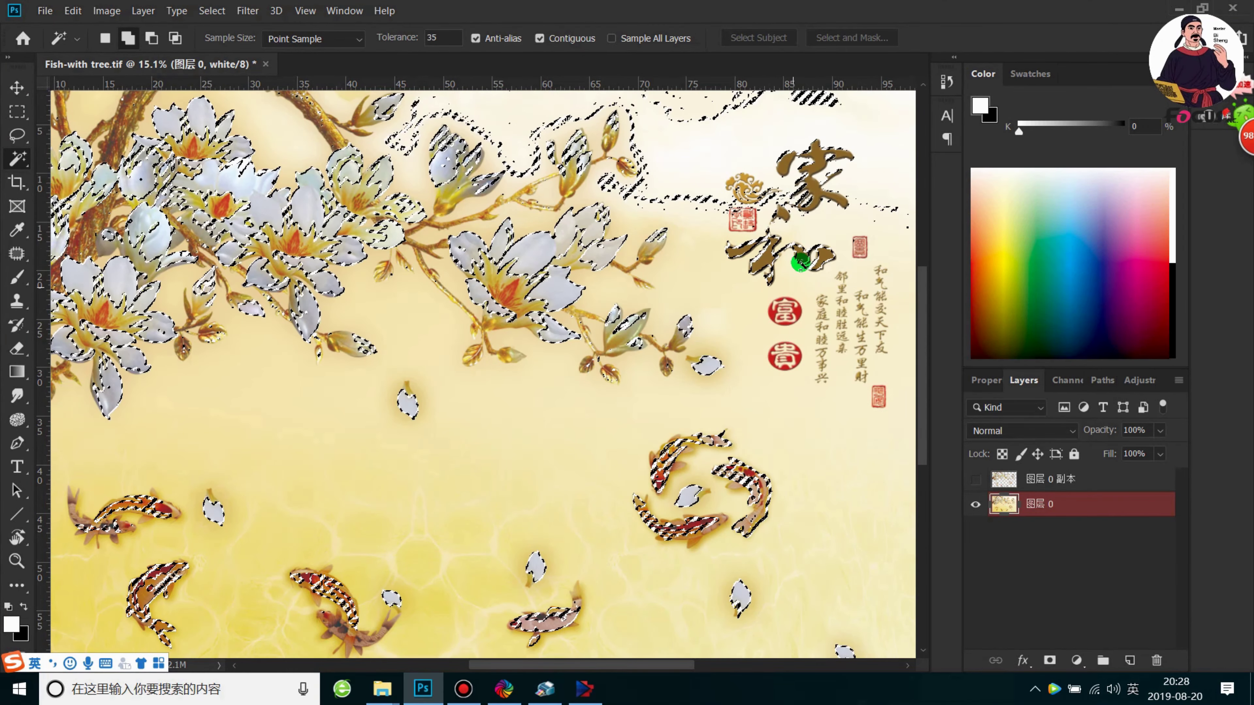
{"action": "scroll", "coordinate": [657, 316], "scroll_direction": "down", "scroll_amount": 4}
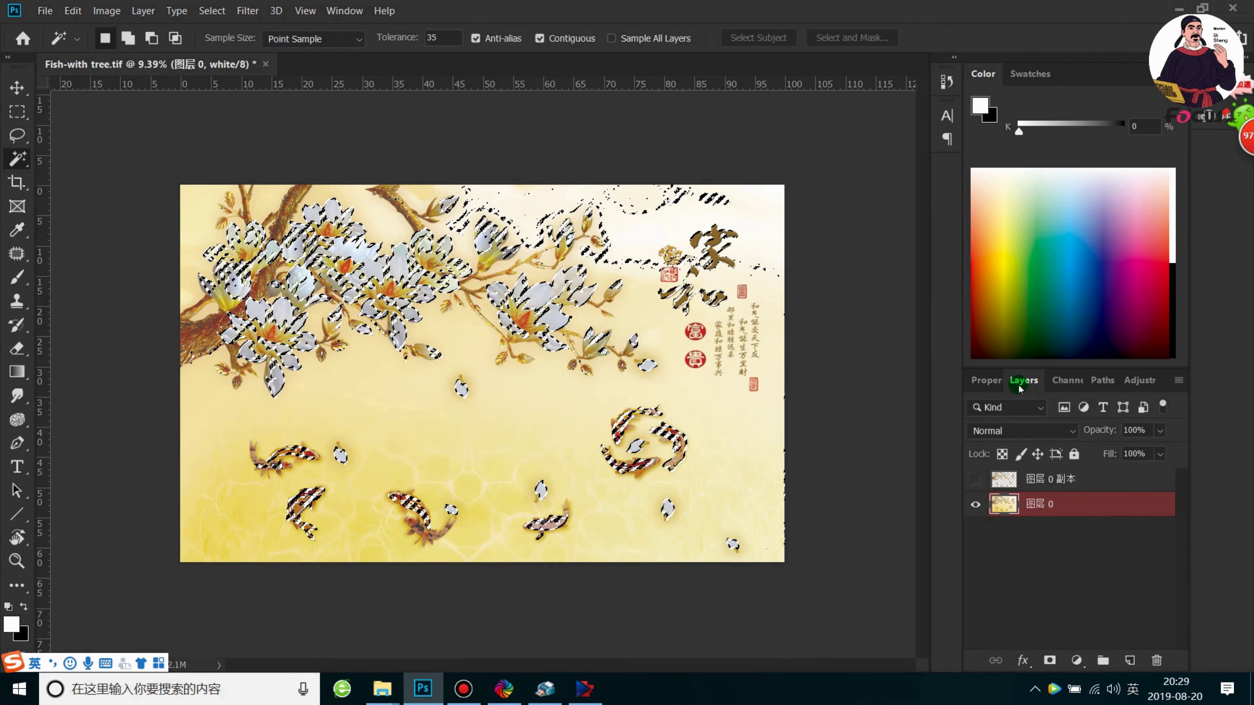
- Start a new spot channel from the current selection and pick pure black as its ink colour
{"action": "left_click", "coordinate": [1056, 388]}
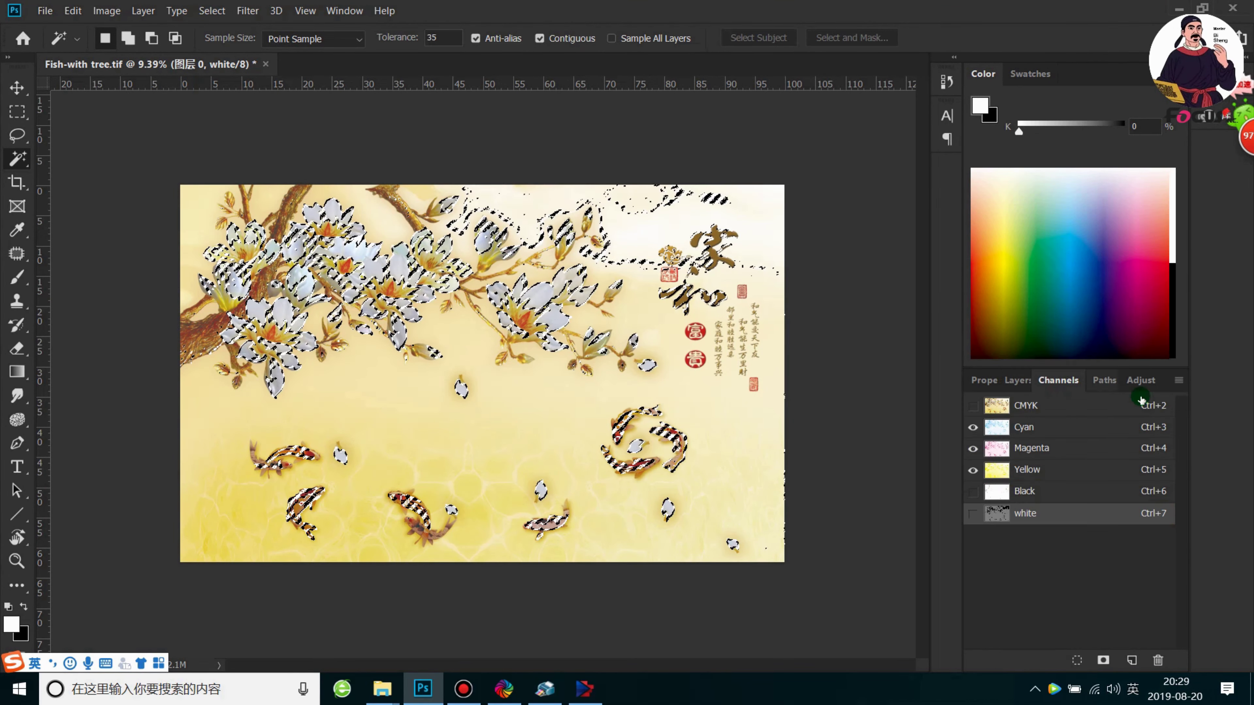
{"action": "left_click", "coordinate": [1177, 382]}
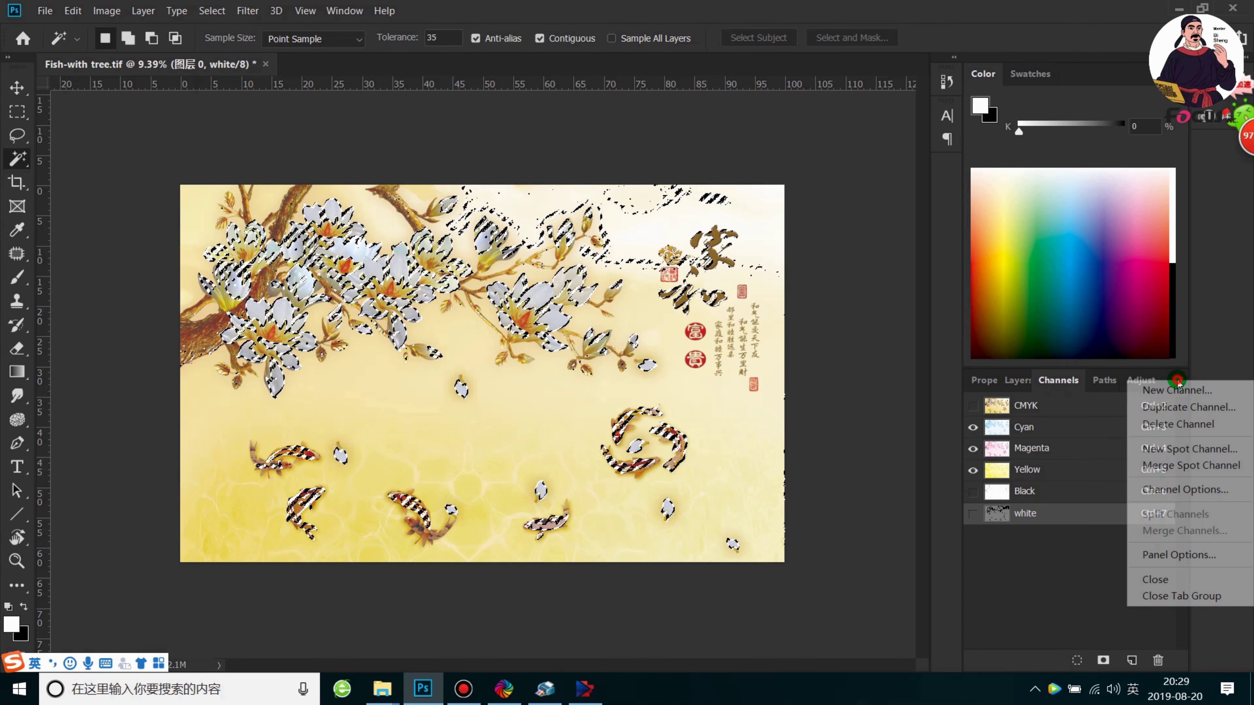
{"action": "left_click", "coordinate": [1182, 449]}
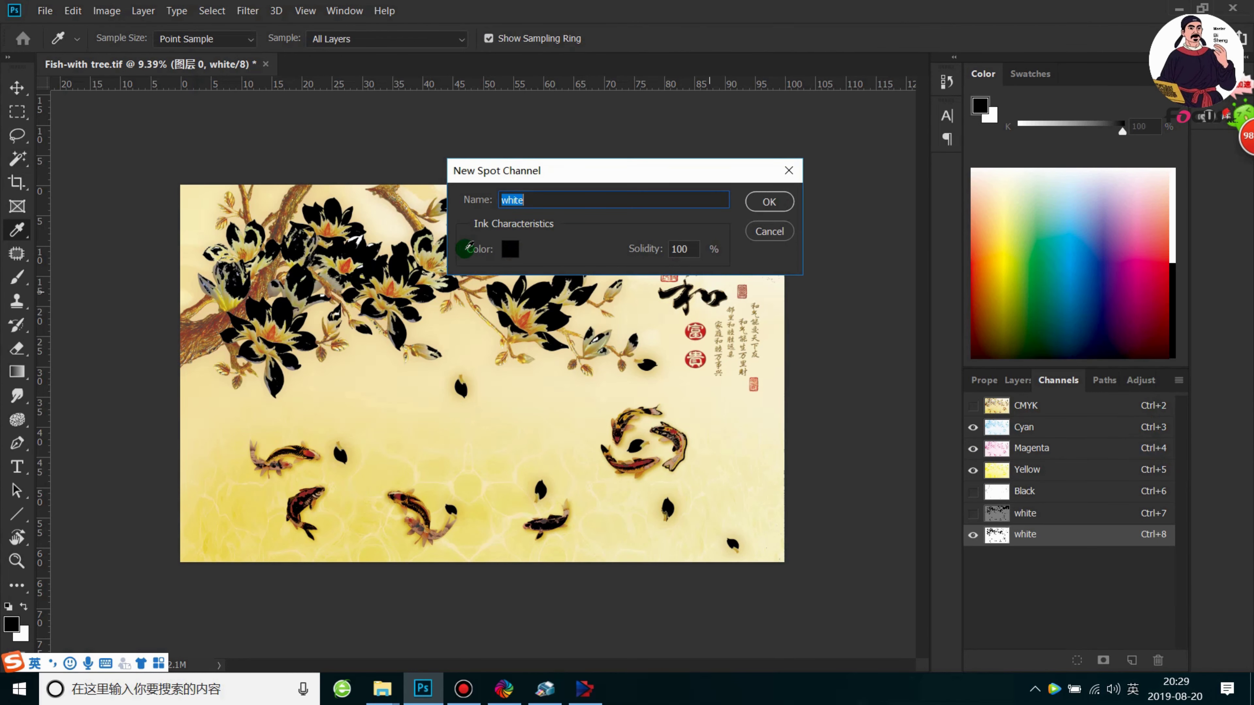
{"action": "left_click", "coordinate": [506, 252]}
{"action": "mouse_move", "coordinate": [770, 501]}
{"action": "left_mouse_down"}
{"action": "mouse_move", "coordinate": [784, 338]}
{"action": "mouse_move", "coordinate": [797, 335]}
{"action": "mouse_move", "coordinate": [803, 355]}
{"action": "mouse_move", "coordinate": [614, 532]}
{"action": "left_mouse_up"}
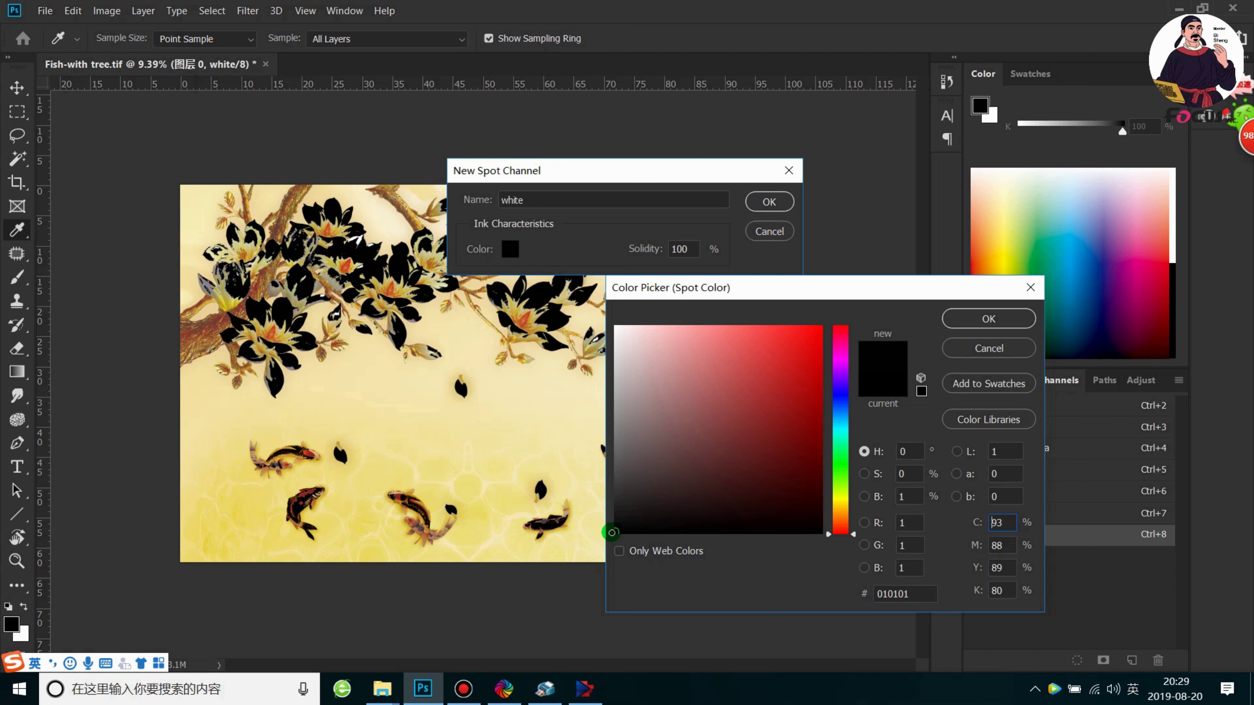
{"action": "left_click_drag", "start_coordinate": [631, 518], "coordinate": [597, 549]}
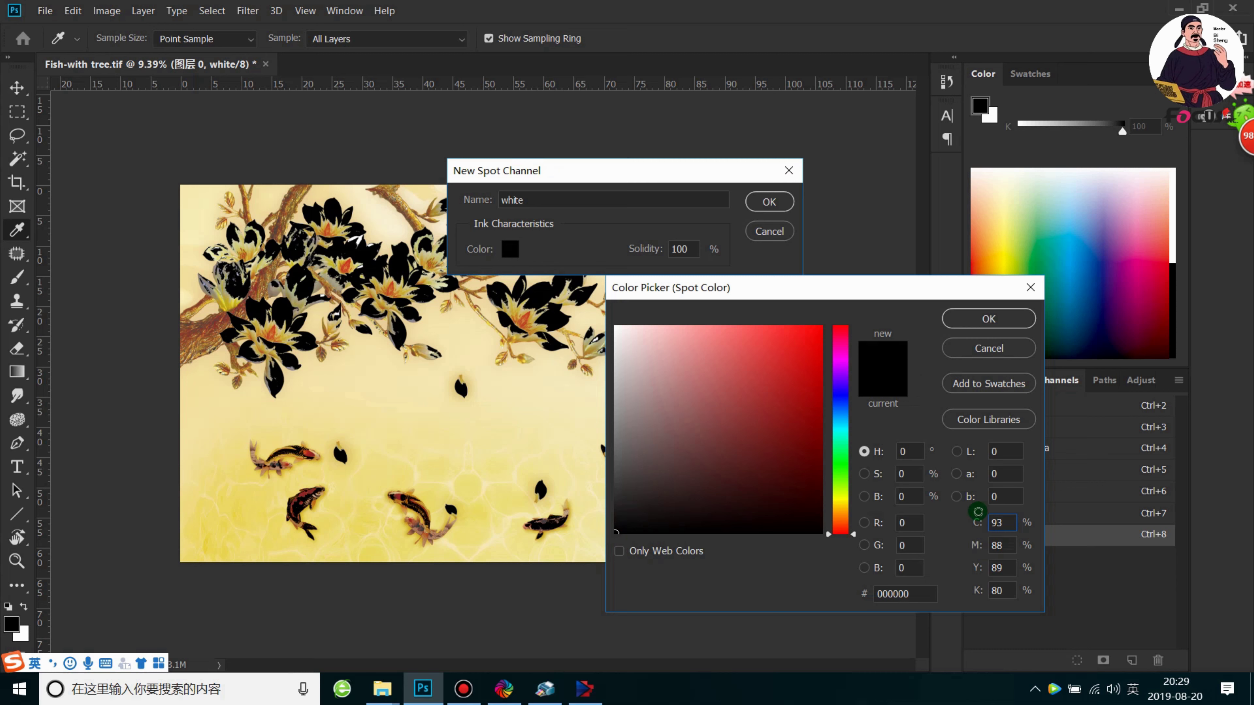
- Set the spot ink colour to C 100, M 100, Y 100 and K 100 percent
{"action": "left_click", "coordinate": [987, 524]}
{"action": "left_click_drag", "start_coordinate": [986, 524], "coordinate": [1004, 523]}
{"action": "type", "text": "100"}
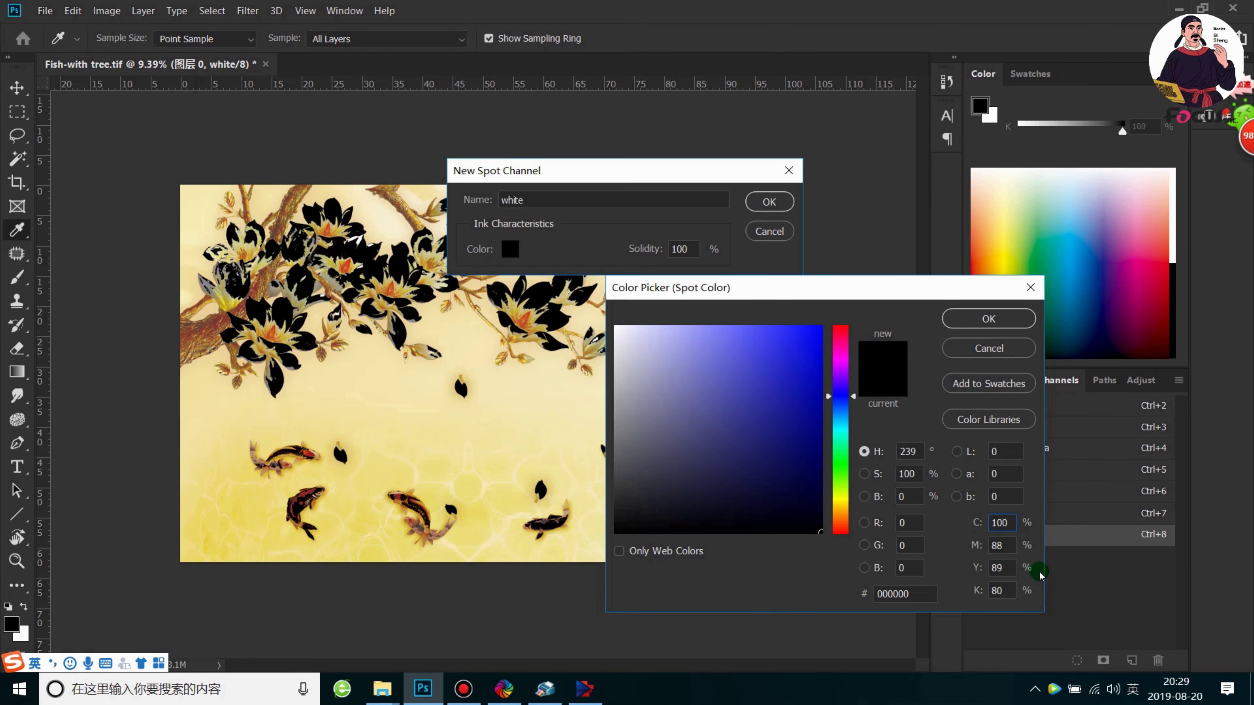
{"action": "left_click", "coordinate": [1013, 543]}
{"action": "type", "text": "100"}
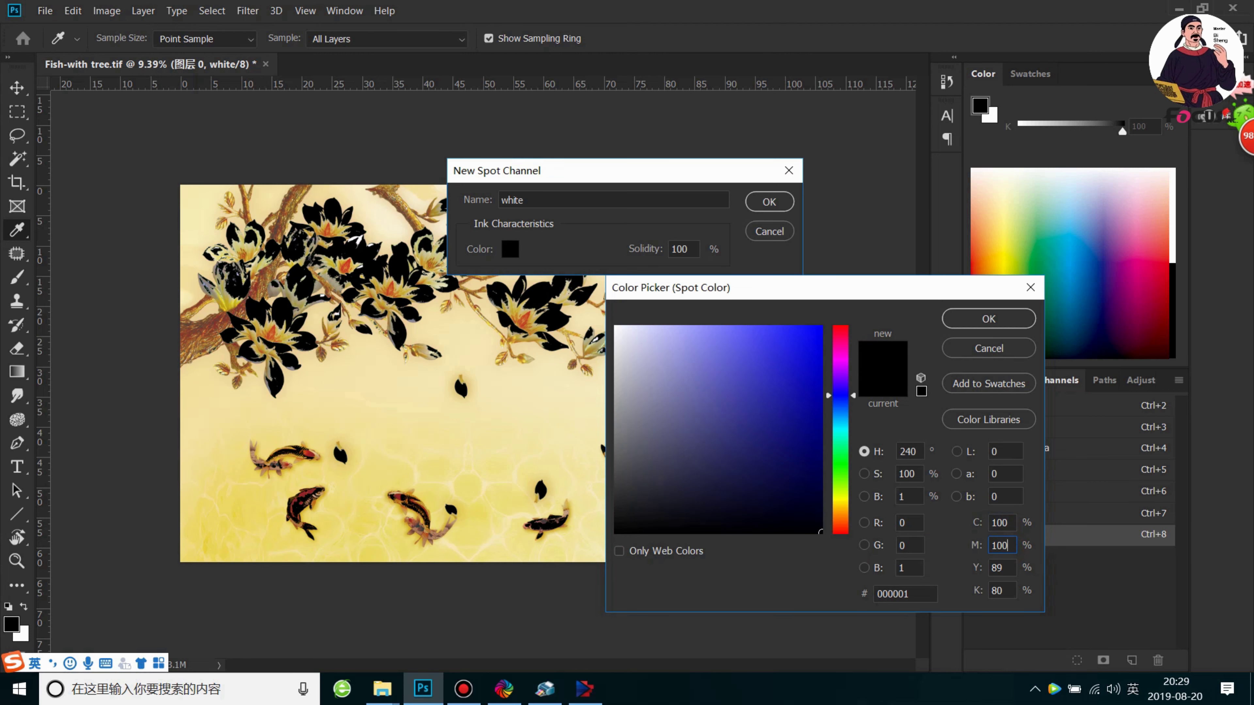
{"action": "left_click", "coordinate": [1007, 573]}
{"action": "type", "text": "100"}
{"action": "key", "text": "Tab"}
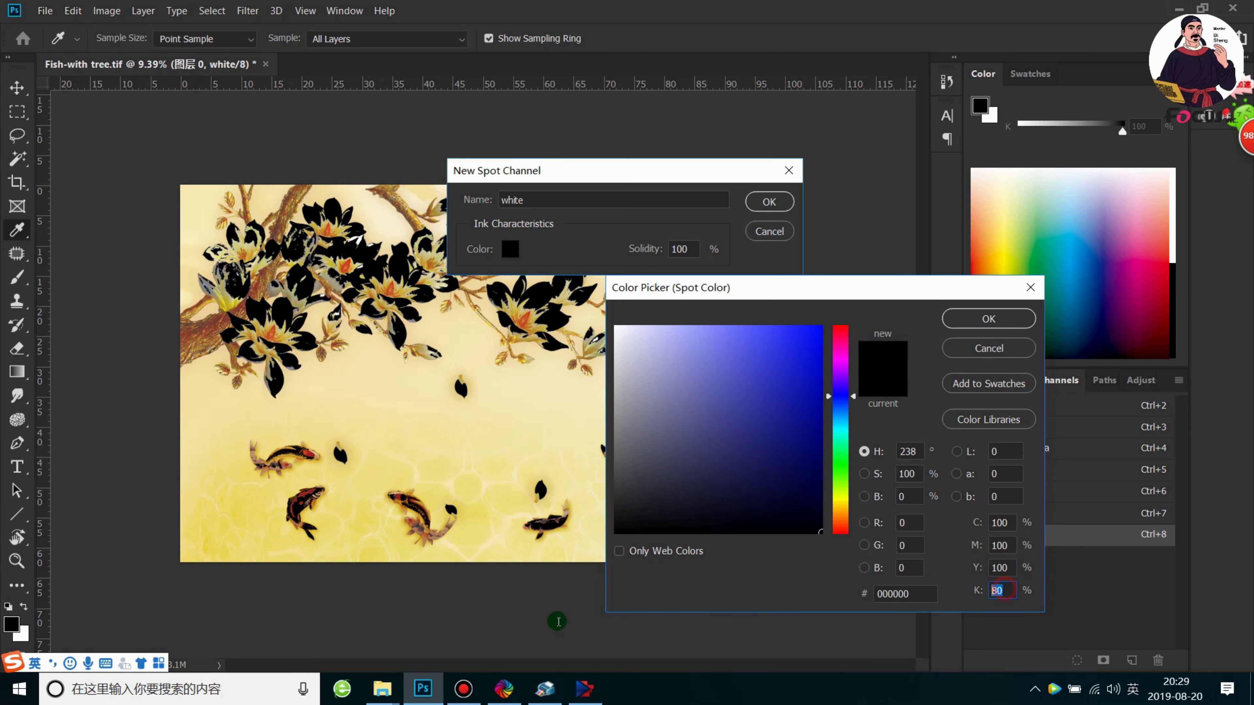
{"action": "type", "text": "100"}
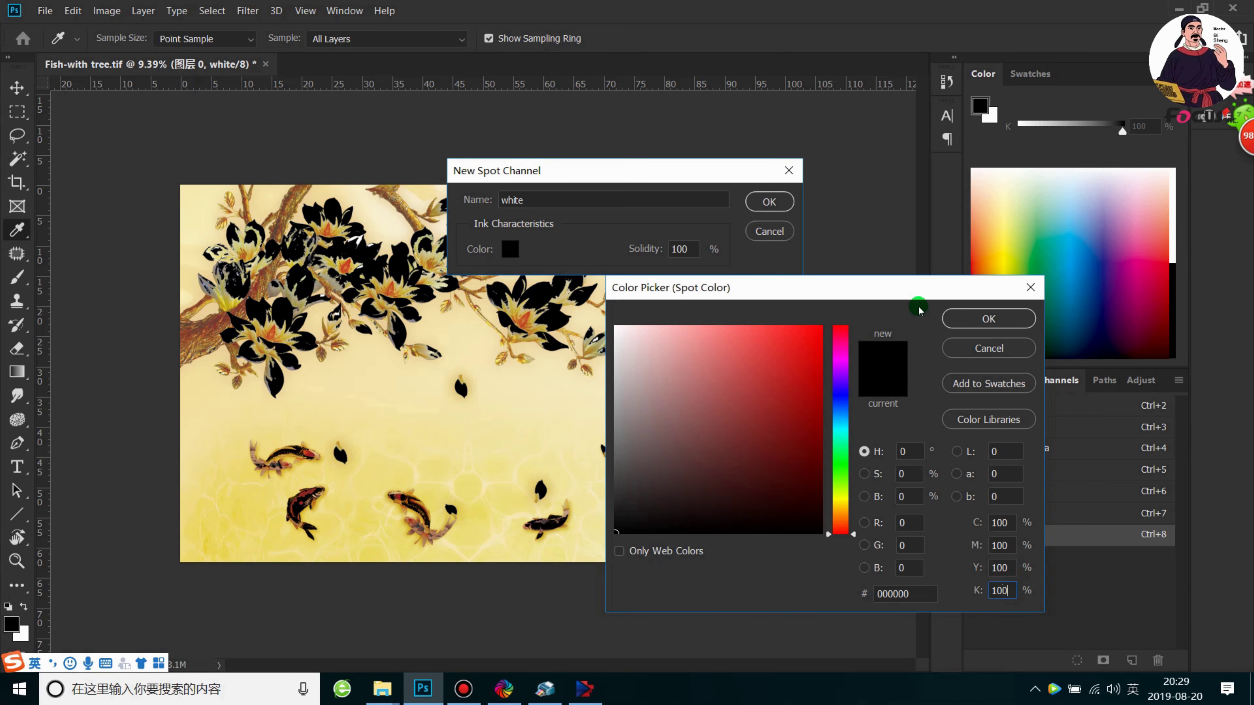
{"action": "left_click", "coordinate": [967, 318]}
- Name the new spot channel varnish and create it
{"action": "left_click", "coordinate": [569, 207]}
{"action": "double_click", "coordinate": [553, 198]}
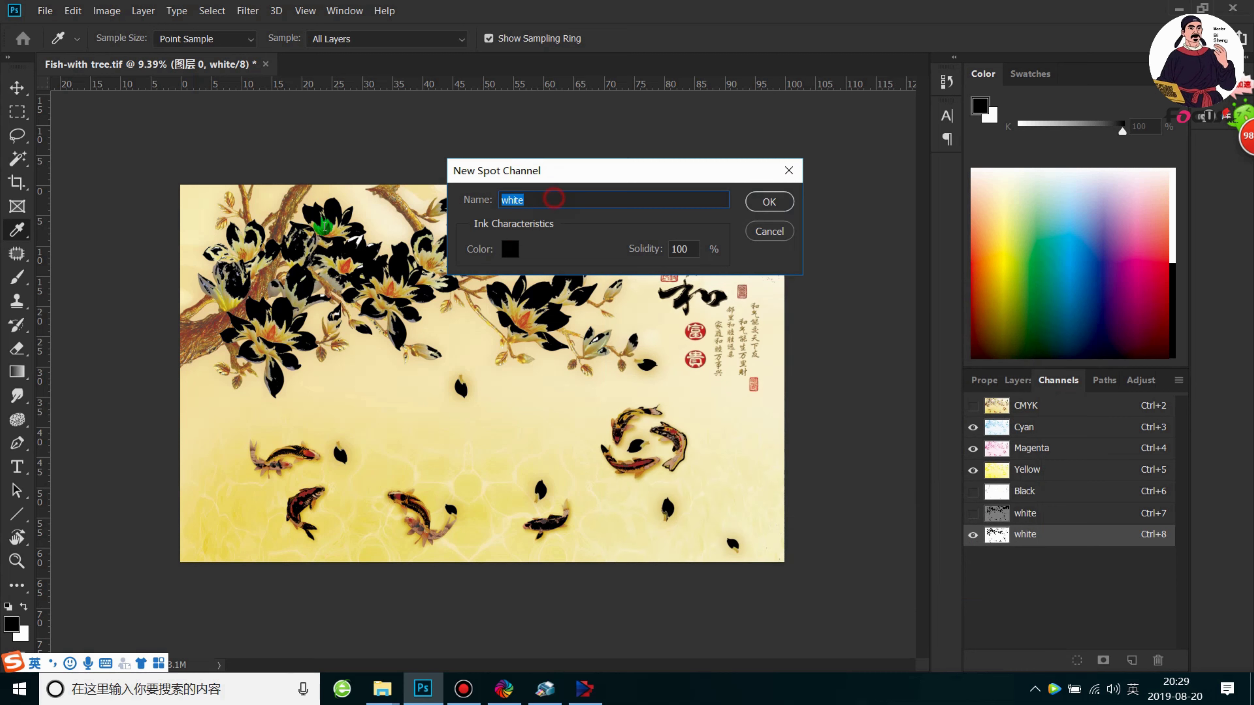
{"action": "type", "text": "varnish"}
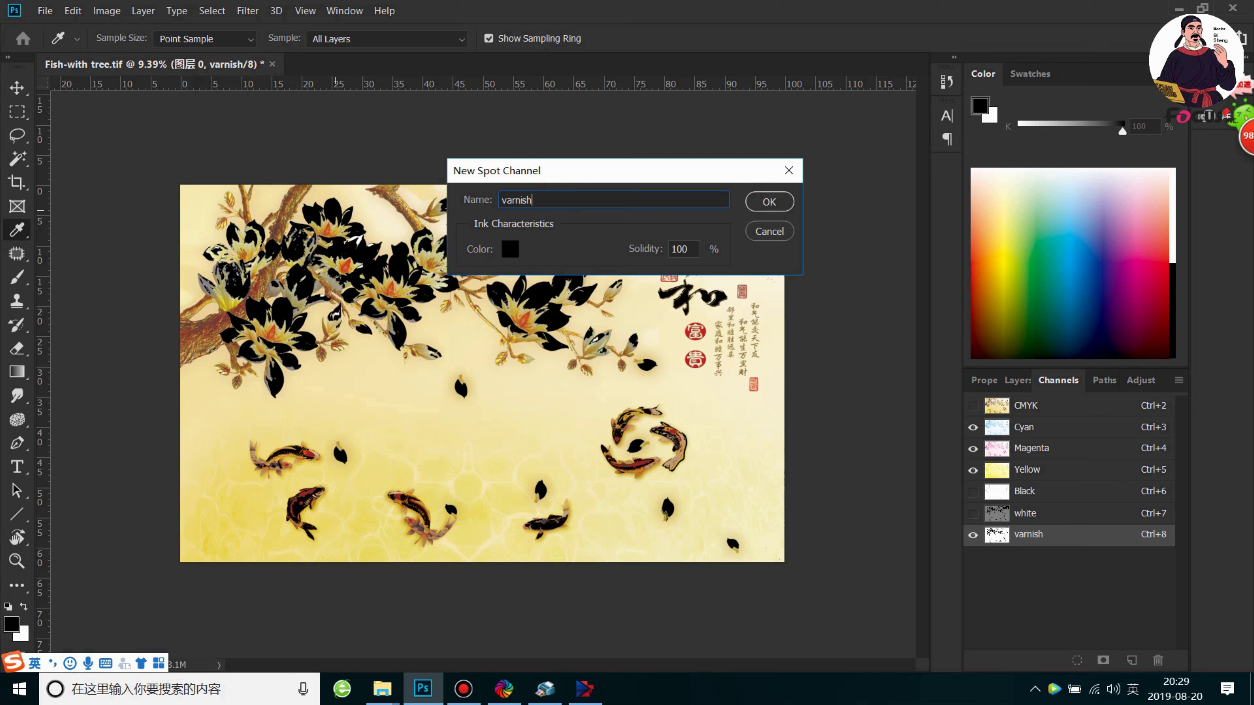
{"action": "left_click", "coordinate": [769, 201]}
{"action": "key", "text": "w"}
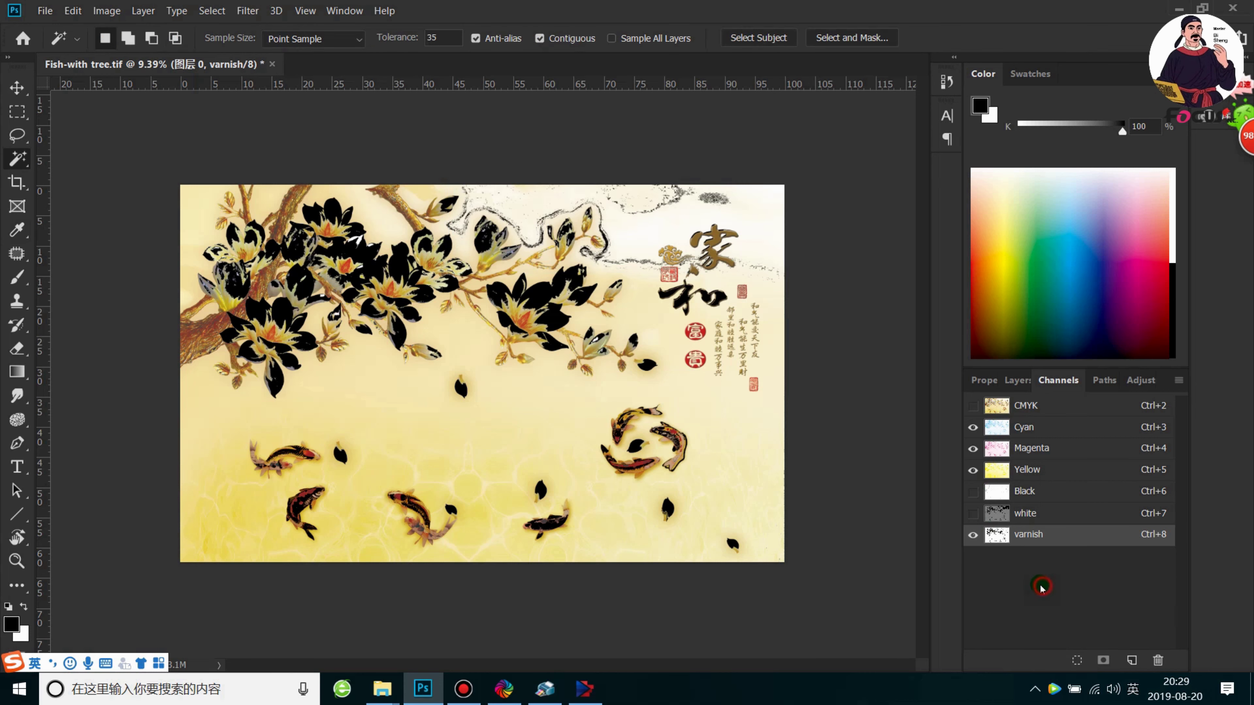
- View the varnish channel alone, with the white channel, over the CMYK artwork, and with both spot channels hidden
{"action": "left_click", "coordinate": [977, 407]}
{"action": "left_click", "coordinate": [984, 543]}
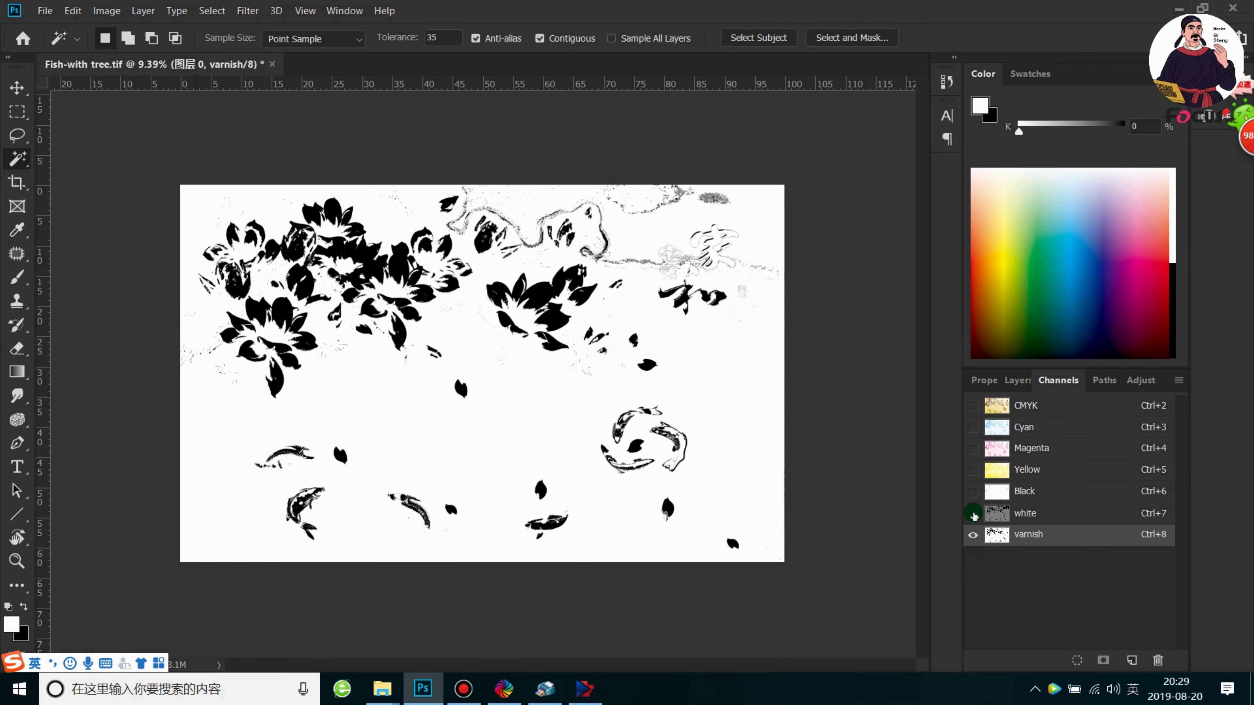
{"action": "left_click", "coordinate": [973, 513]}
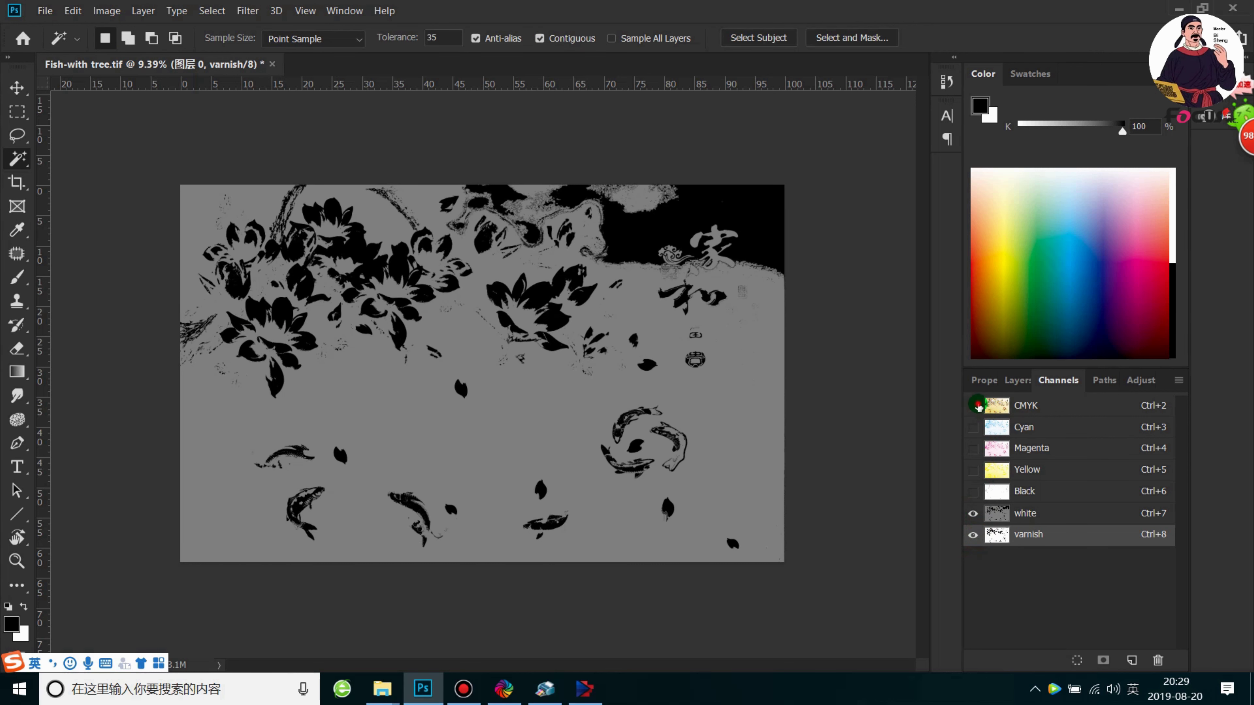
{"action": "left_click", "coordinate": [973, 406]}
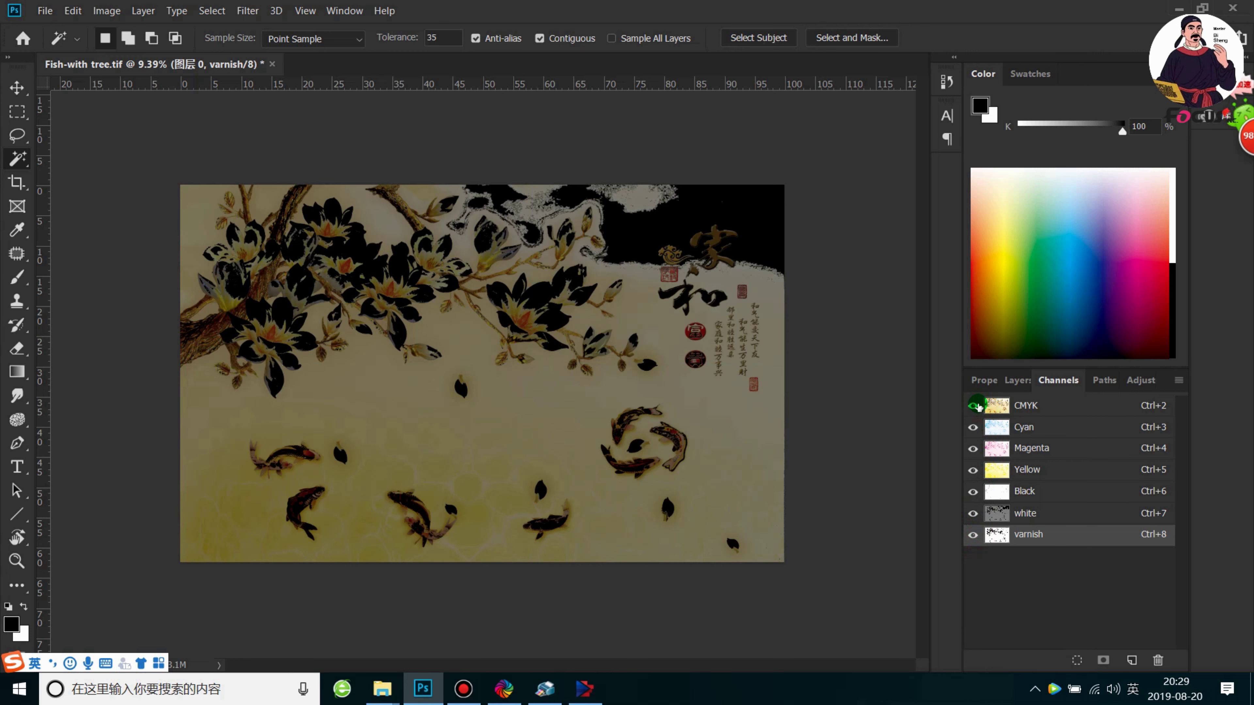
{"action": "left_click", "coordinate": [973, 514]}
{"action": "left_click", "coordinate": [973, 534]}
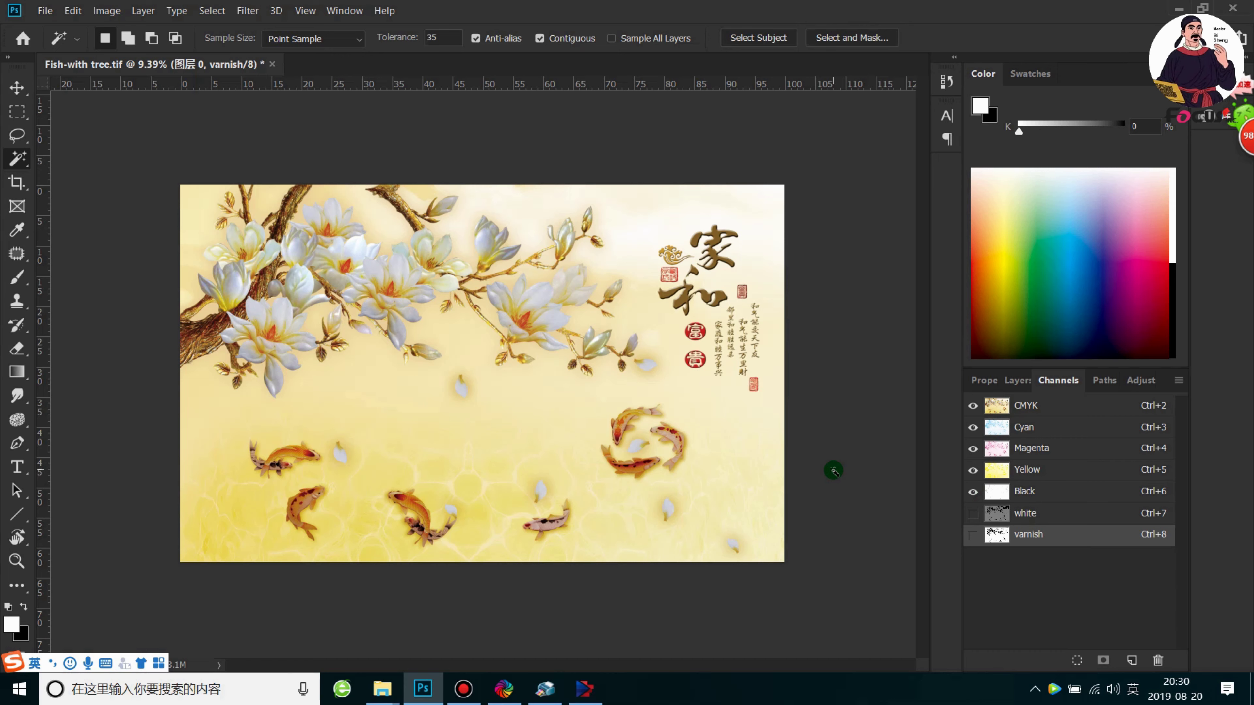
- Compare the CMYK artwork with and without the white and varnish channels overlaid
{"action": "left_click", "coordinate": [973, 513]}
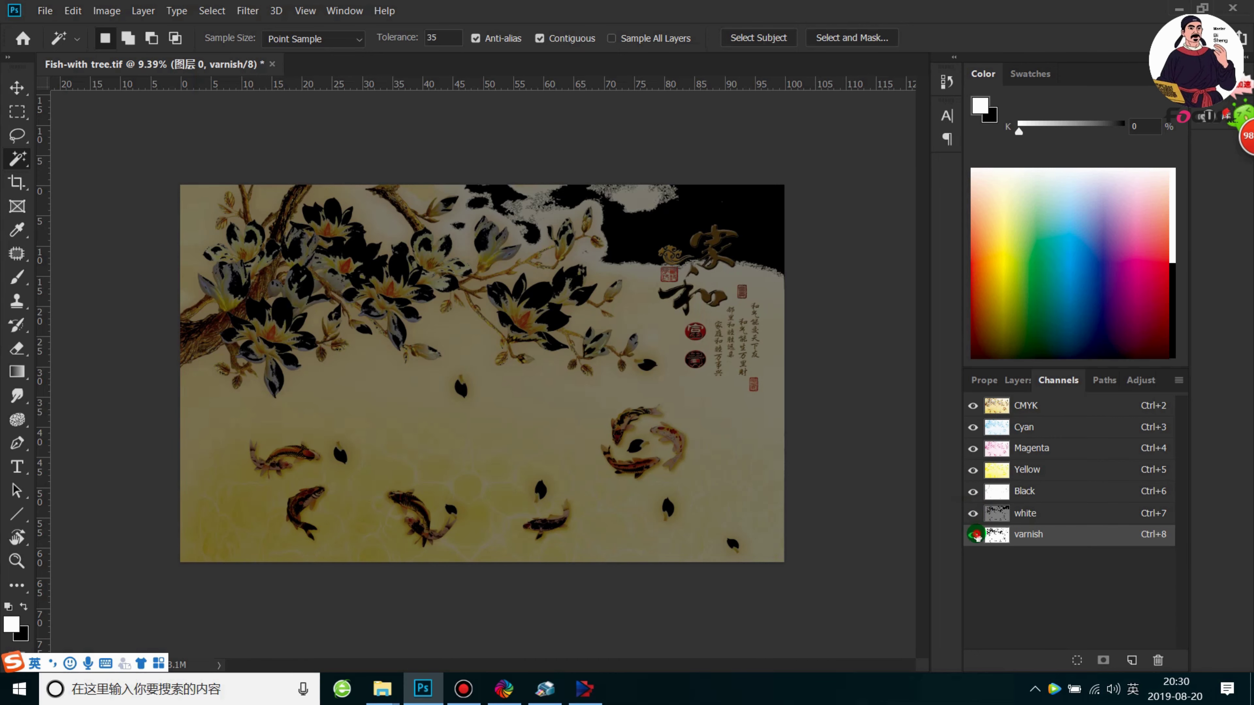
{"action": "left_click", "coordinate": [975, 534]}
{"action": "left_click", "coordinate": [973, 513]}
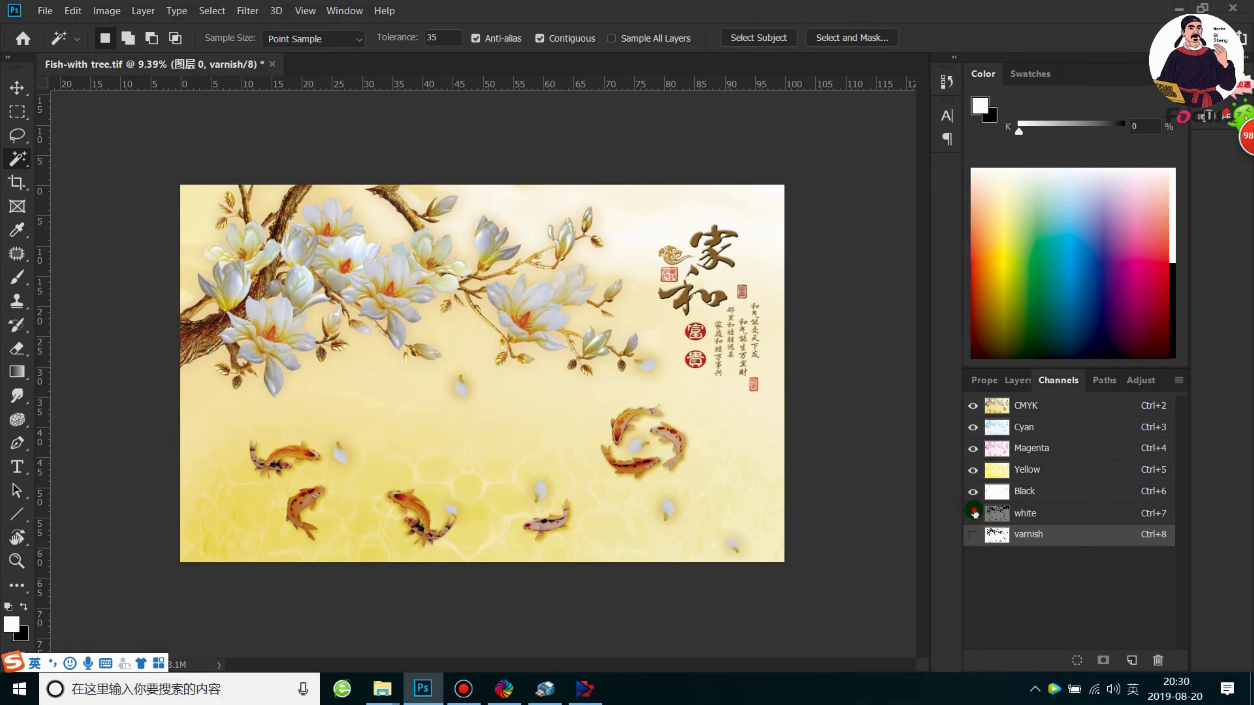
{"action": "left_click", "coordinate": [973, 537]}
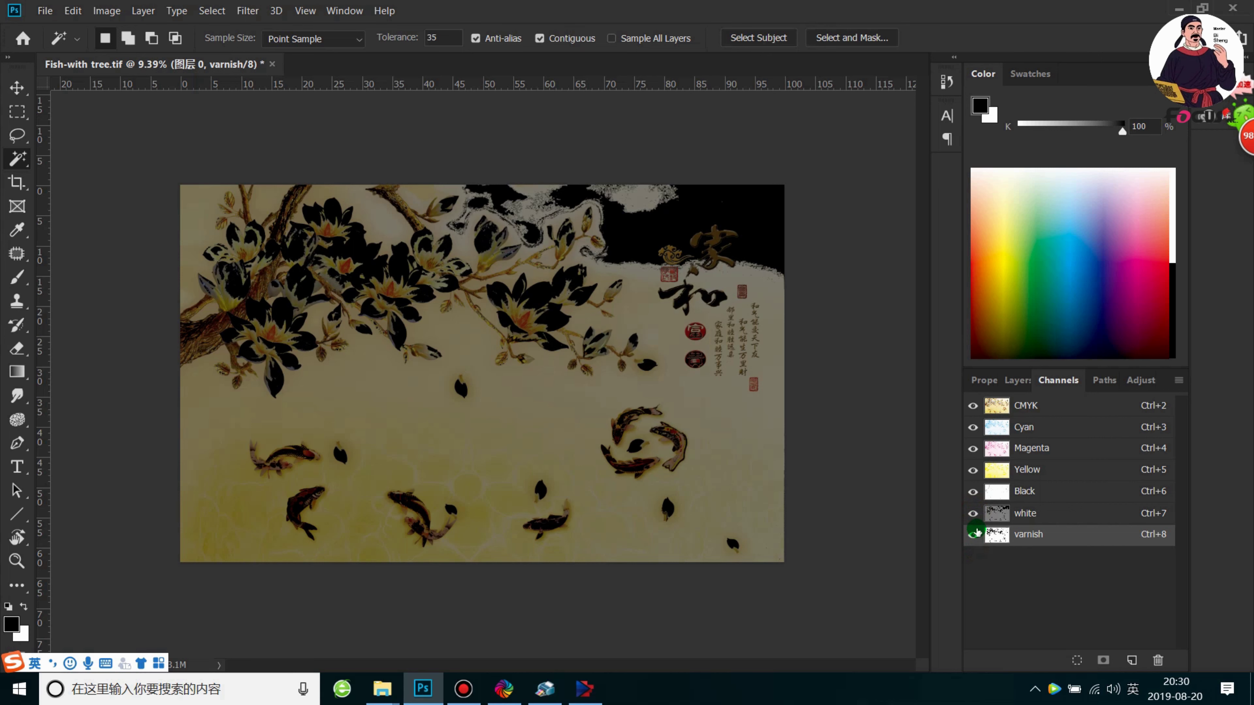
{"action": "left_click", "coordinate": [973, 407]}
{"action": "left_click", "coordinate": [1033, 513]}
{"action": "left_click", "coordinate": [1040, 534]}
- Check the spot channels without the artwork by hiding and reshowing layer 图层 0, leaving that layer selected
{"action": "left_click", "coordinate": [1017, 380]}
{"action": "left_click", "coordinate": [1053, 518]}
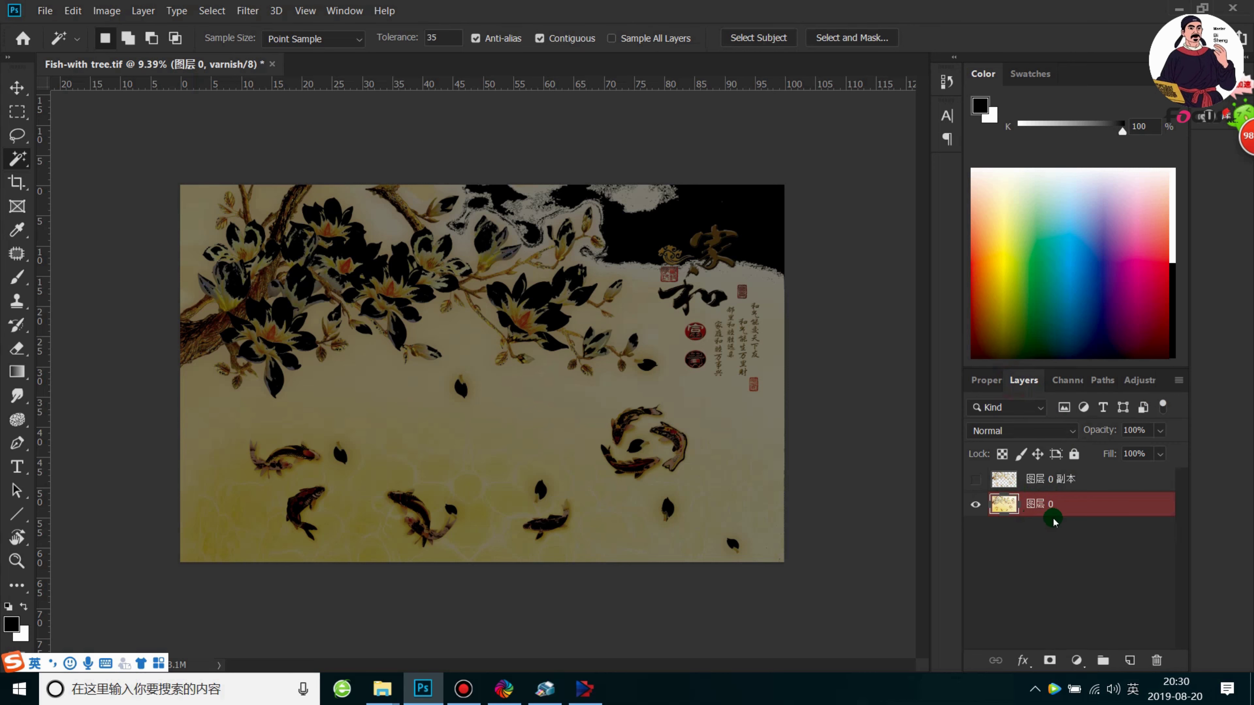
{"action": "left_click", "coordinate": [996, 480]}
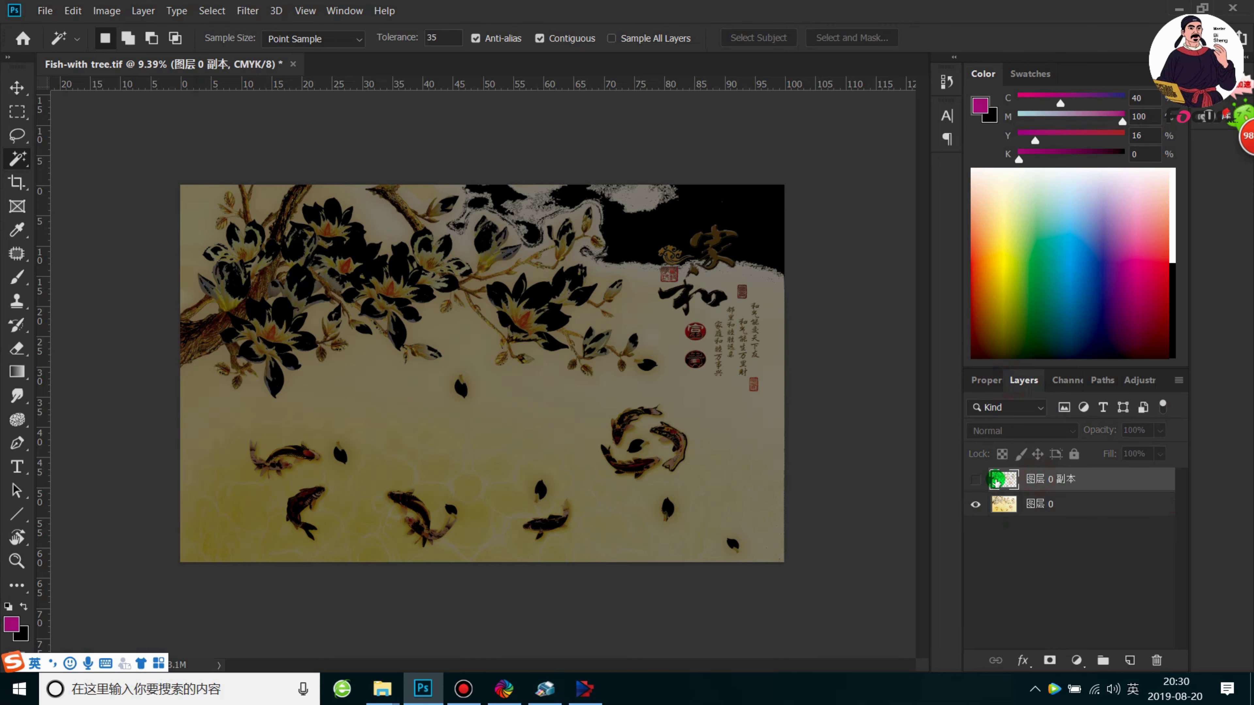
{"action": "left_click", "coordinate": [976, 505]}
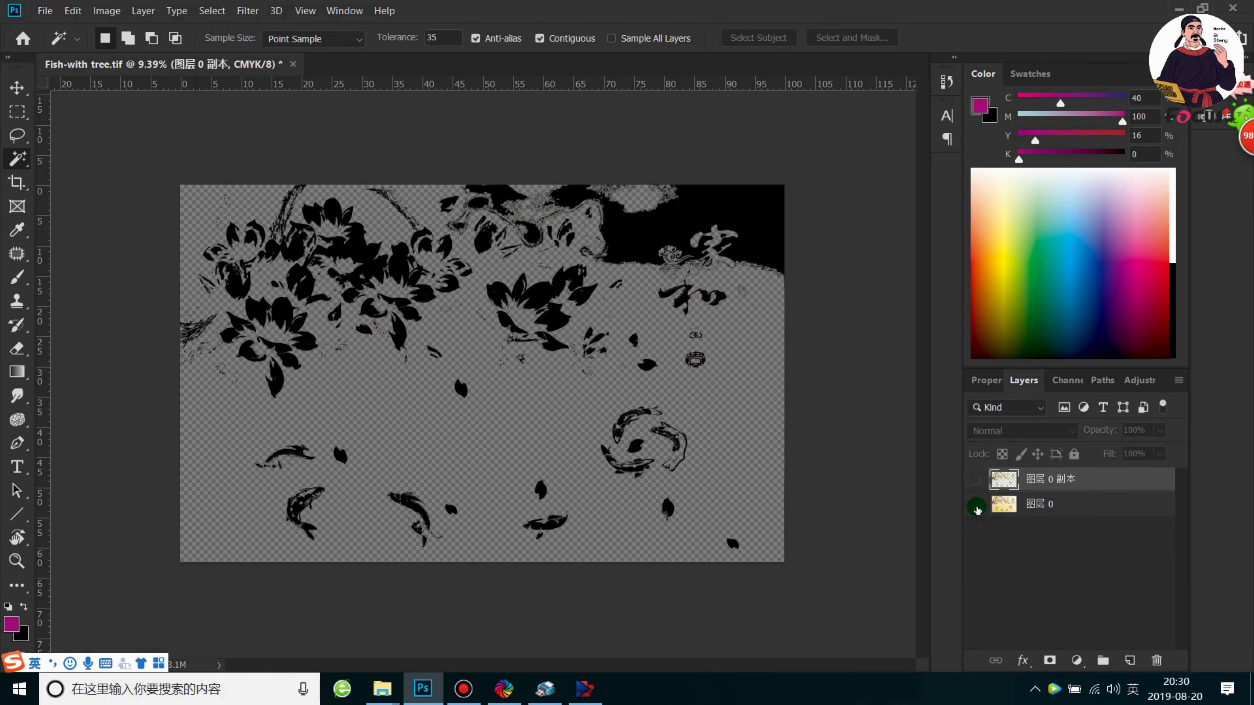
{"action": "left_click", "coordinate": [976, 505]}
{"action": "left_click", "coordinate": [1034, 501]}
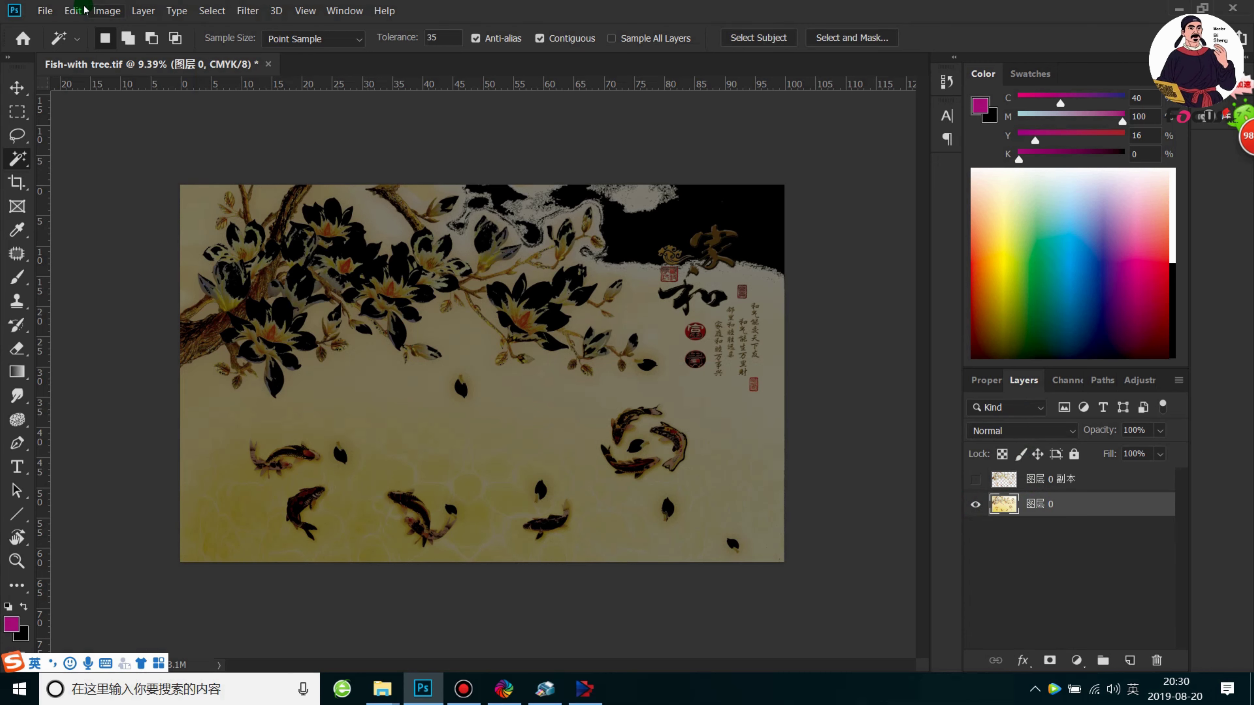
- Save the file as a TIFF named Fish-with tree-CMYKLCLM-W-V-3D-RELIEF, keeping spot colours and layers
{"action": "left_click", "coordinate": [45, 10]}
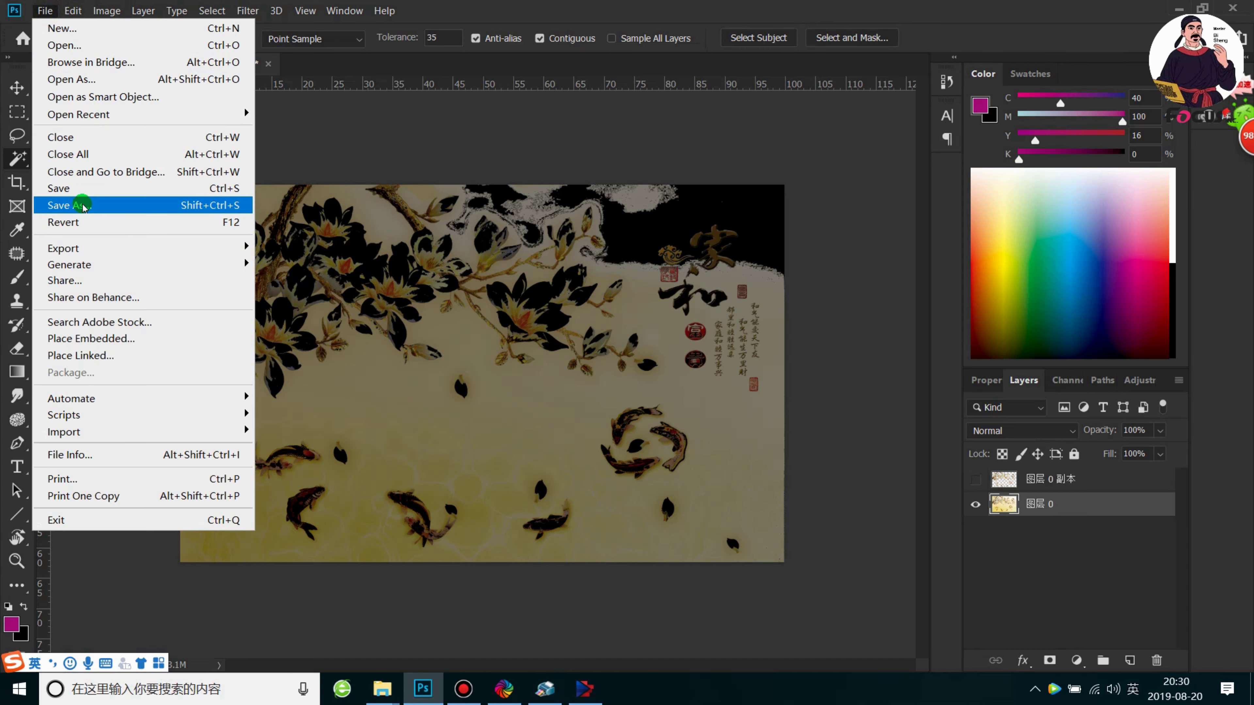
{"action": "left_click", "coordinate": [83, 205]}
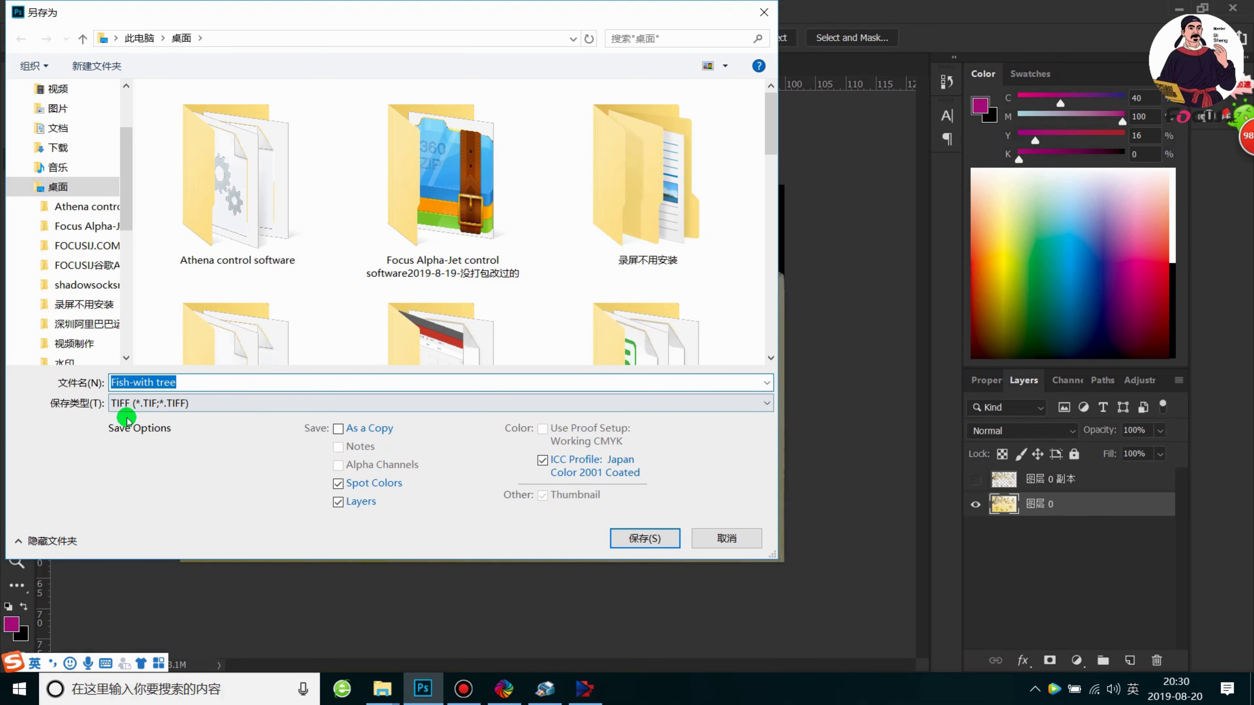
{"action": "left_click", "coordinate": [185, 382]}
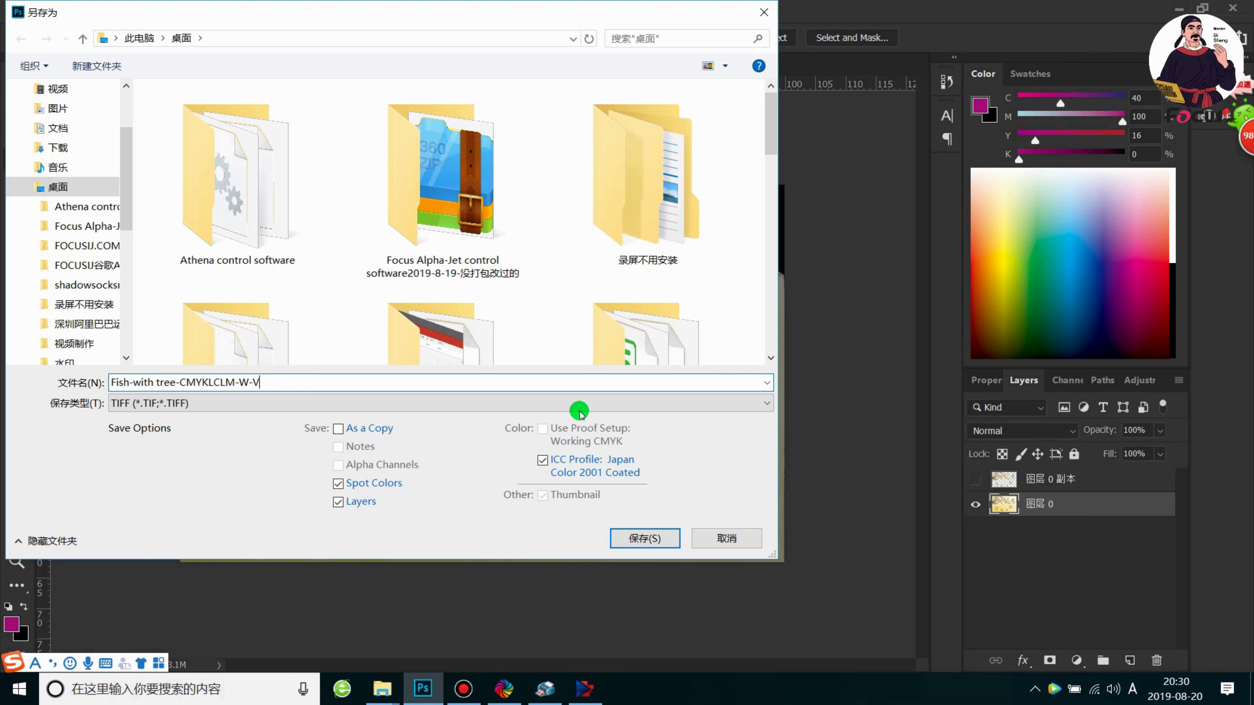
{"action": "left_click", "coordinate": [261, 381]}
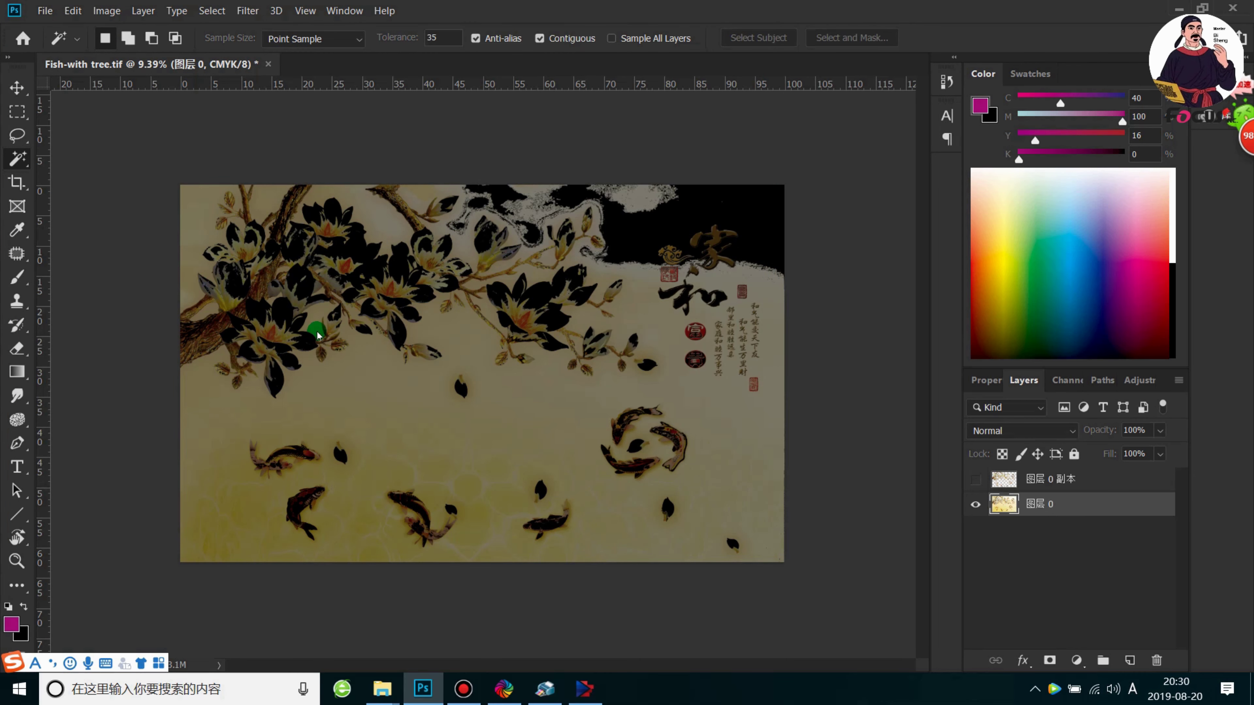
{"action": "left_click", "coordinate": [1046, 234]}
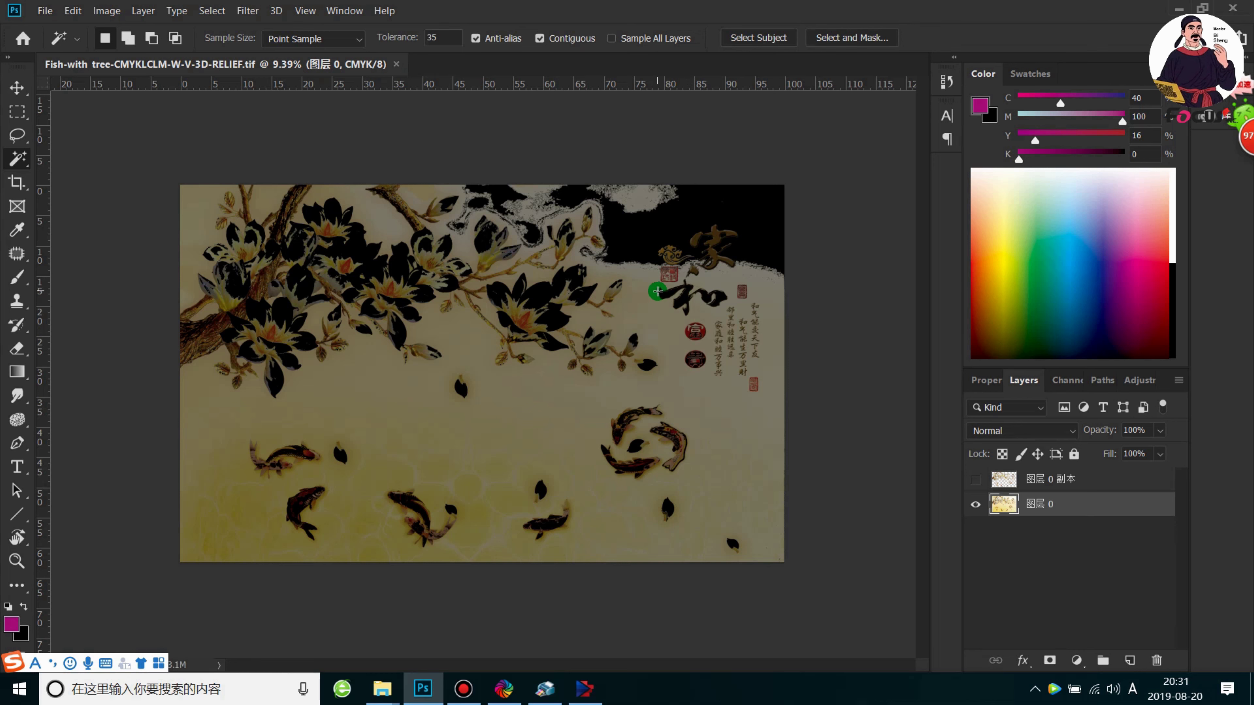
- Hide the white and varnish channels and leave only layer 图层 0 visible in full colour
{"action": "left_click", "coordinate": [975, 509]}
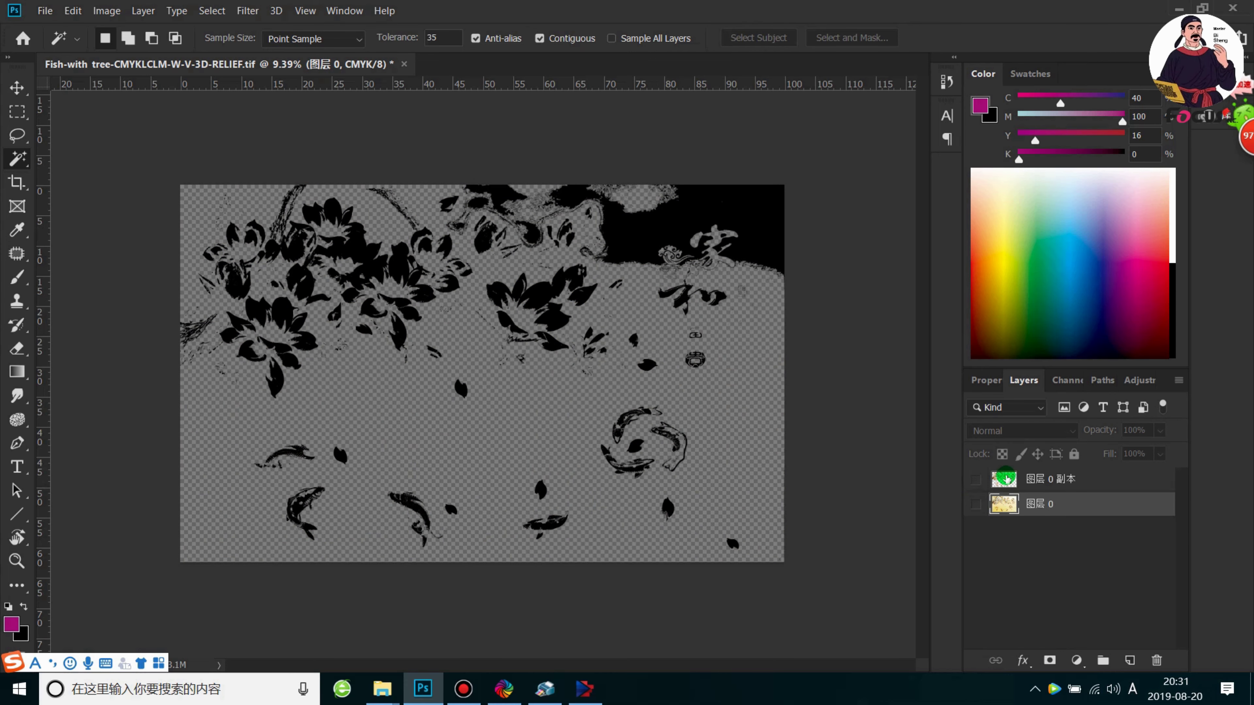
{"action": "left_click", "coordinate": [1066, 380]}
{"action": "left_click", "coordinate": [970, 514]}
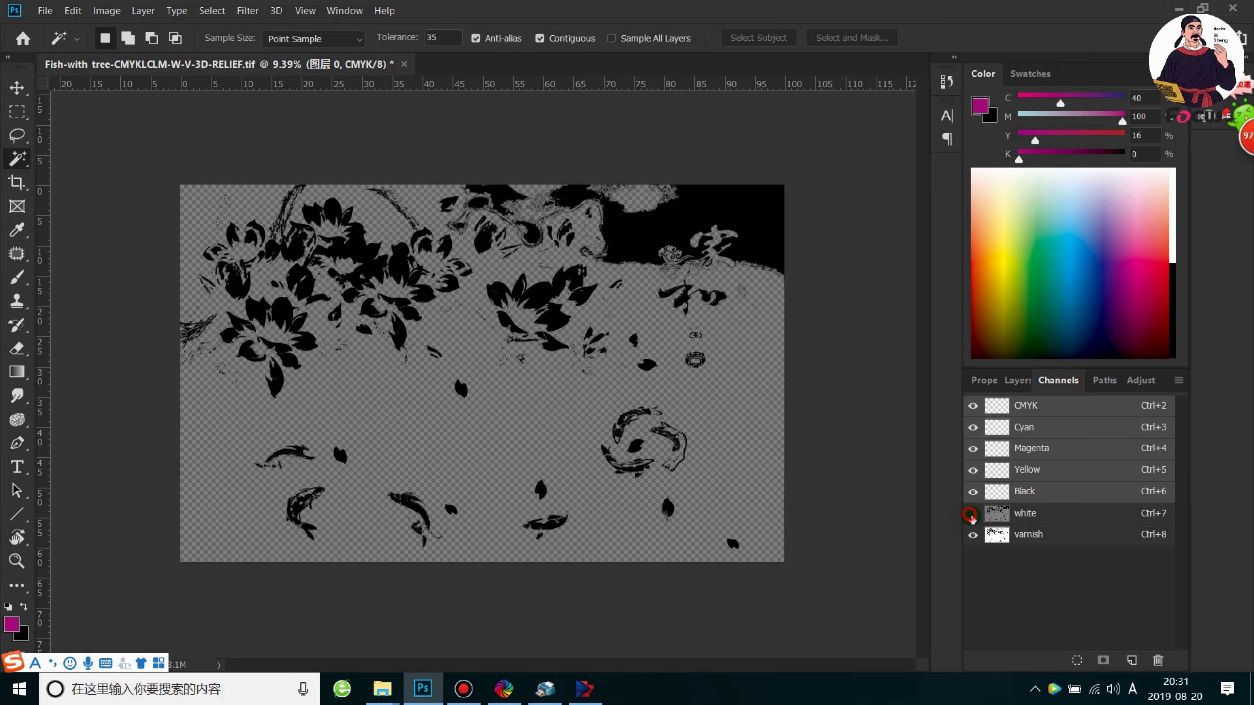
{"action": "left_click", "coordinate": [970, 533]}
{"action": "left_click", "coordinate": [1013, 381]}
{"action": "left_click", "coordinate": [975, 480]}
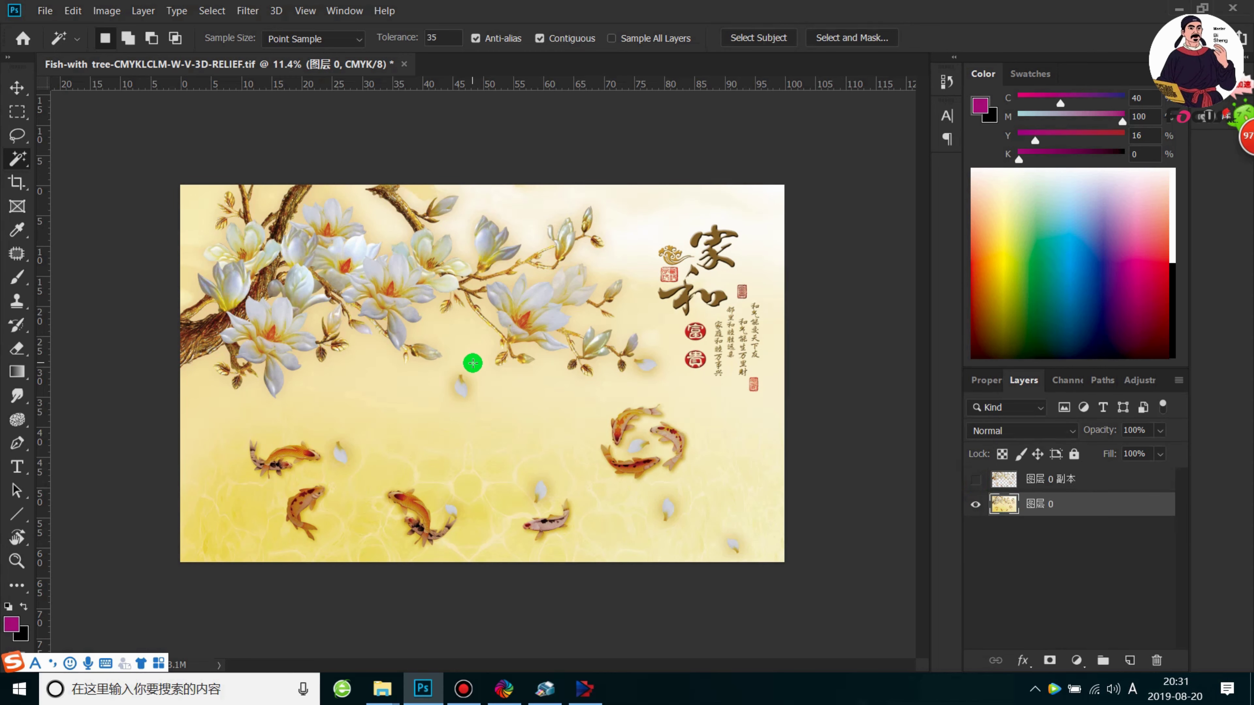
- Examine the full-colour artwork at closer zoom and bring up its channel list
{"action": "scroll", "coordinate": [479, 385], "scroll_direction": "up", "scroll_amount": 2}
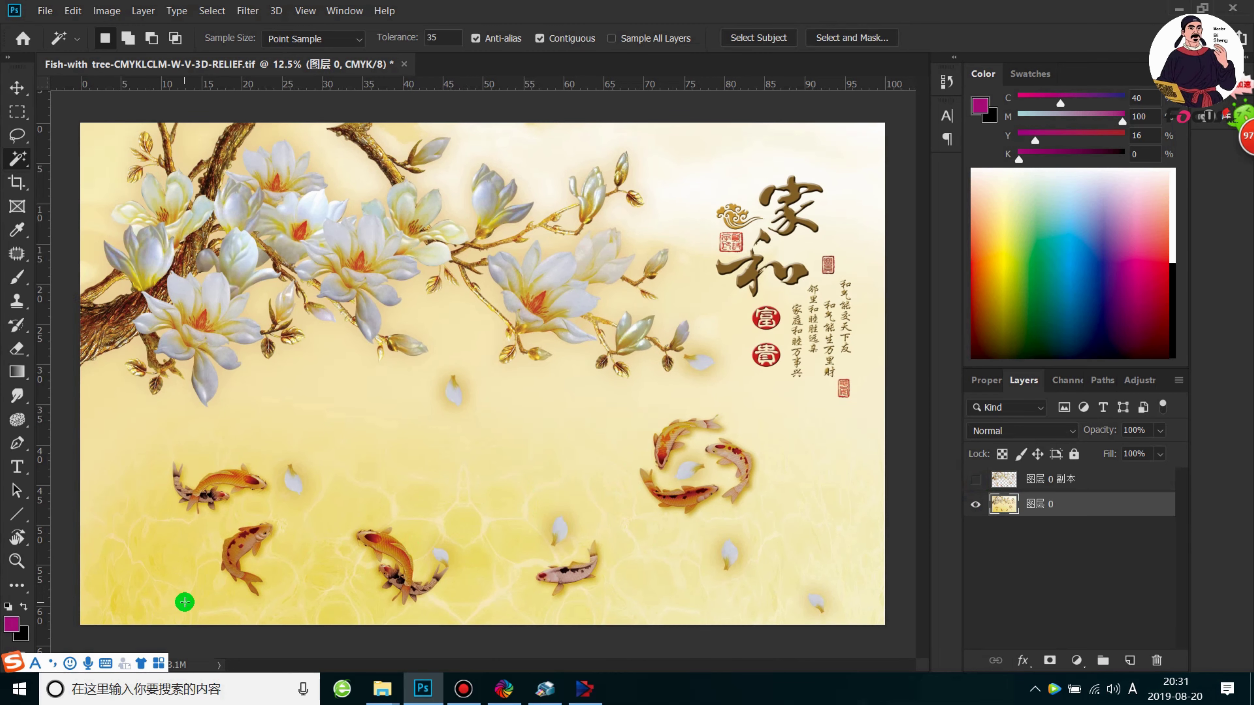
{"action": "scroll", "coordinate": [184, 602], "scroll_direction": "up", "scroll_amount": 1}
{"action": "scroll", "coordinate": [182, 584], "scroll_direction": "down", "scroll_amount": 1}
{"action": "scroll", "coordinate": [110, 312], "scroll_direction": "up", "scroll_amount": 1}
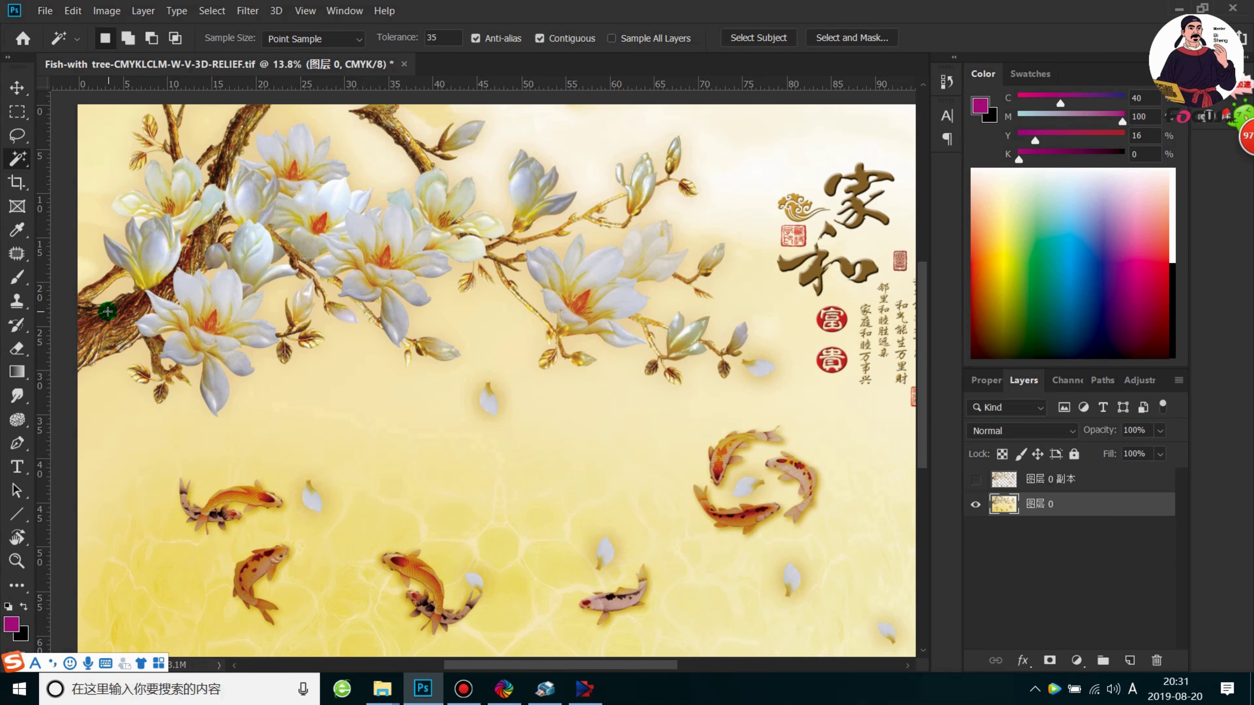
{"action": "scroll", "coordinate": [174, 327], "scroll_direction": "down", "scroll_amount": 1}
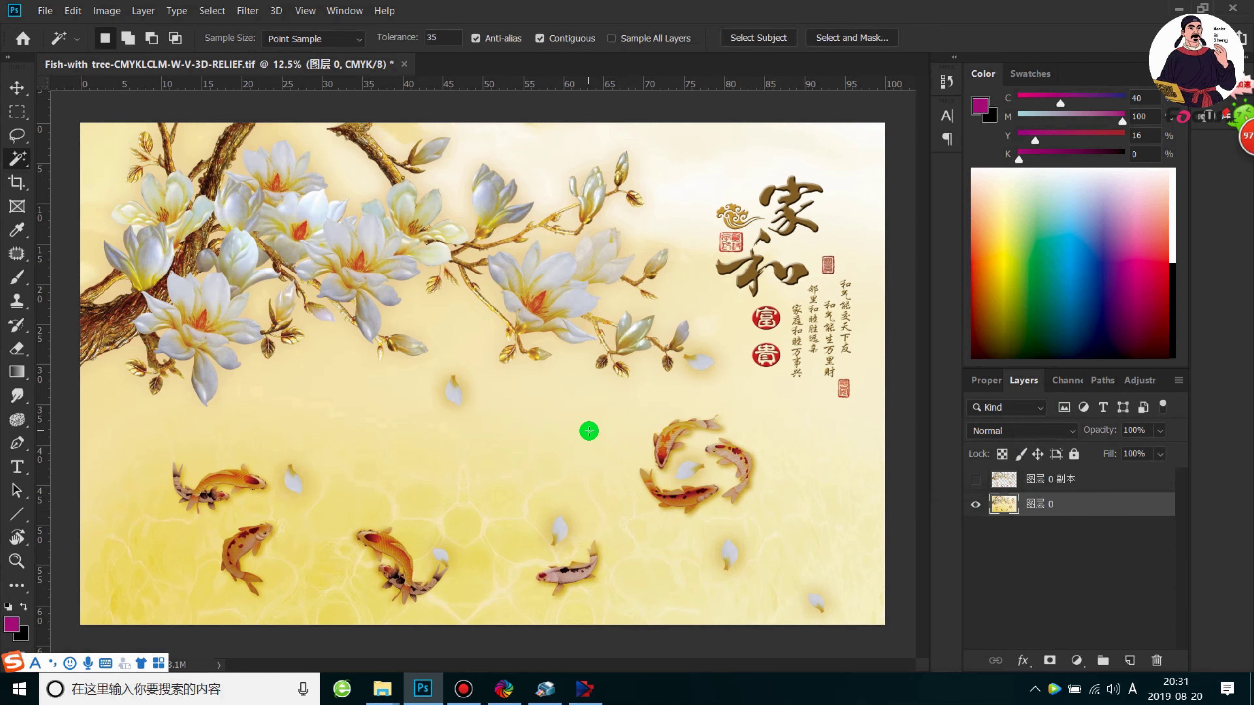
{"action": "left_click", "coordinate": [1064, 384]}
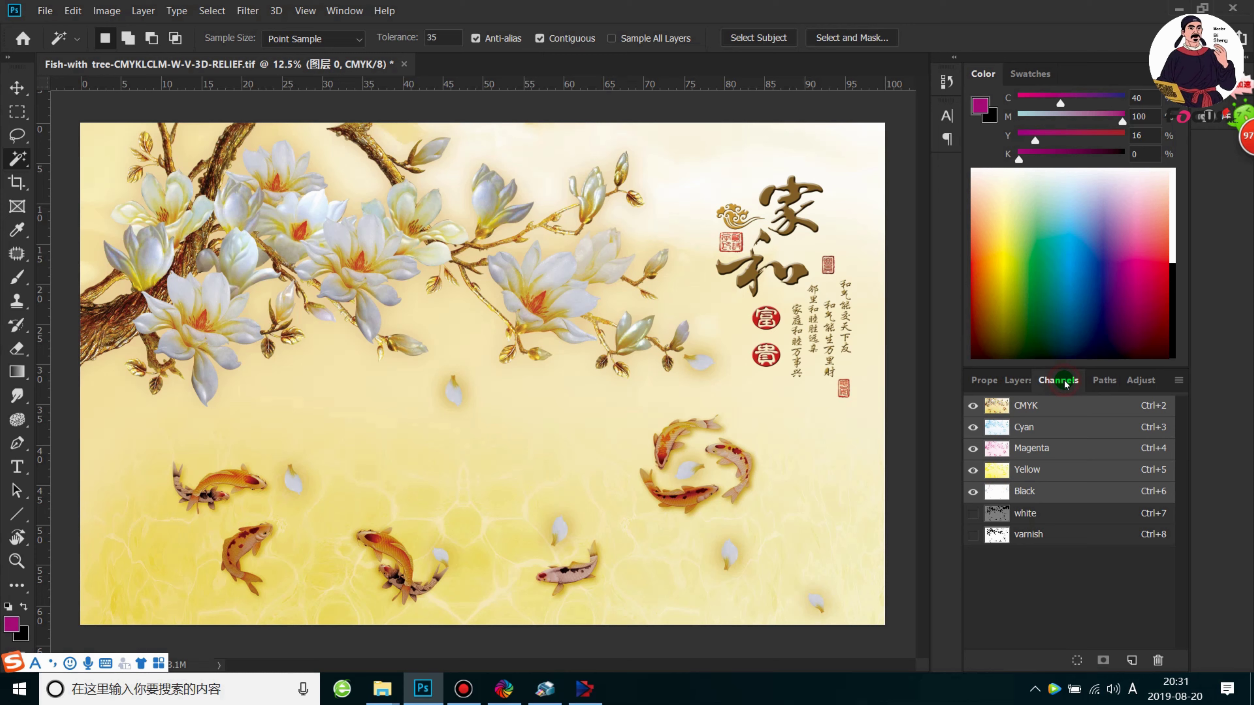
- Try deleting the white and varnish spot channels while the hidden layer 图层 0 副本 is active
{"action": "left_click", "coordinate": [1033, 516]}
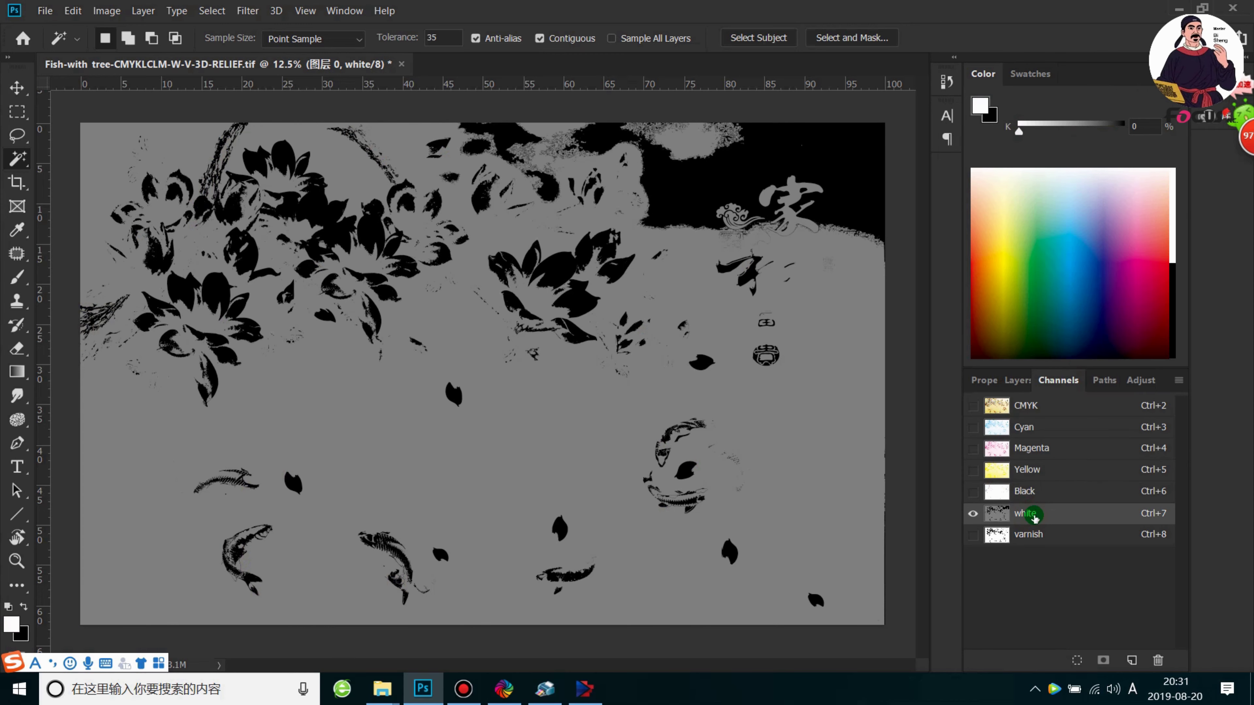
{"action": "key", "text": "alt+]"}
{"action": "key", "text": "d"}
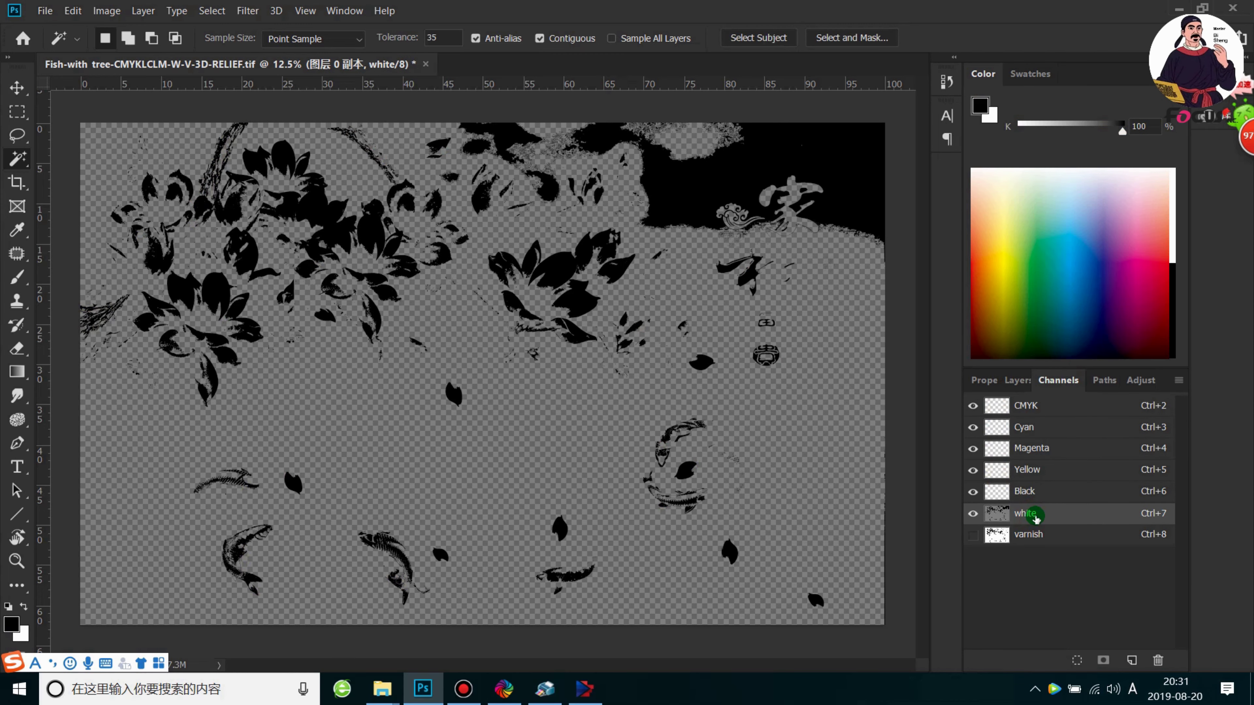
{"action": "right_click", "coordinate": [1035, 515]}
{"action": "left_click", "coordinate": [1042, 538]}
{"action": "left_click", "coordinate": [1055, 513]}
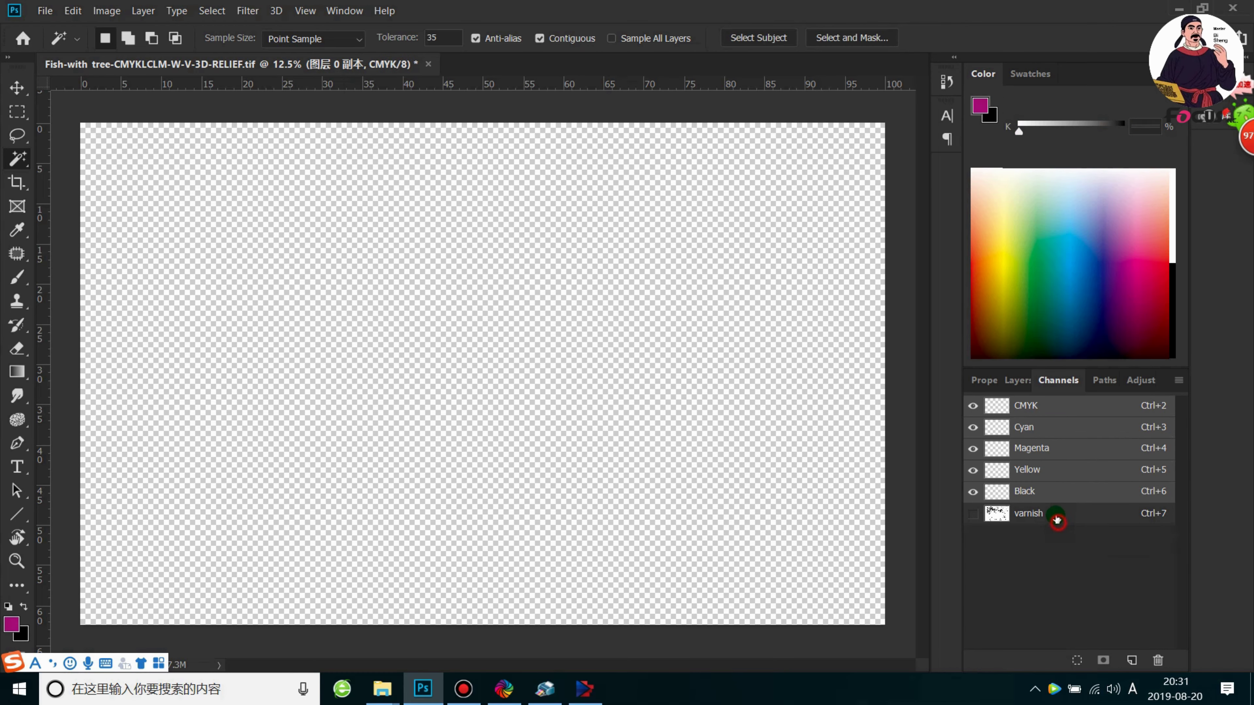
{"action": "right_click", "coordinate": [1054, 515]}
{"action": "left_click", "coordinate": [1068, 549]}
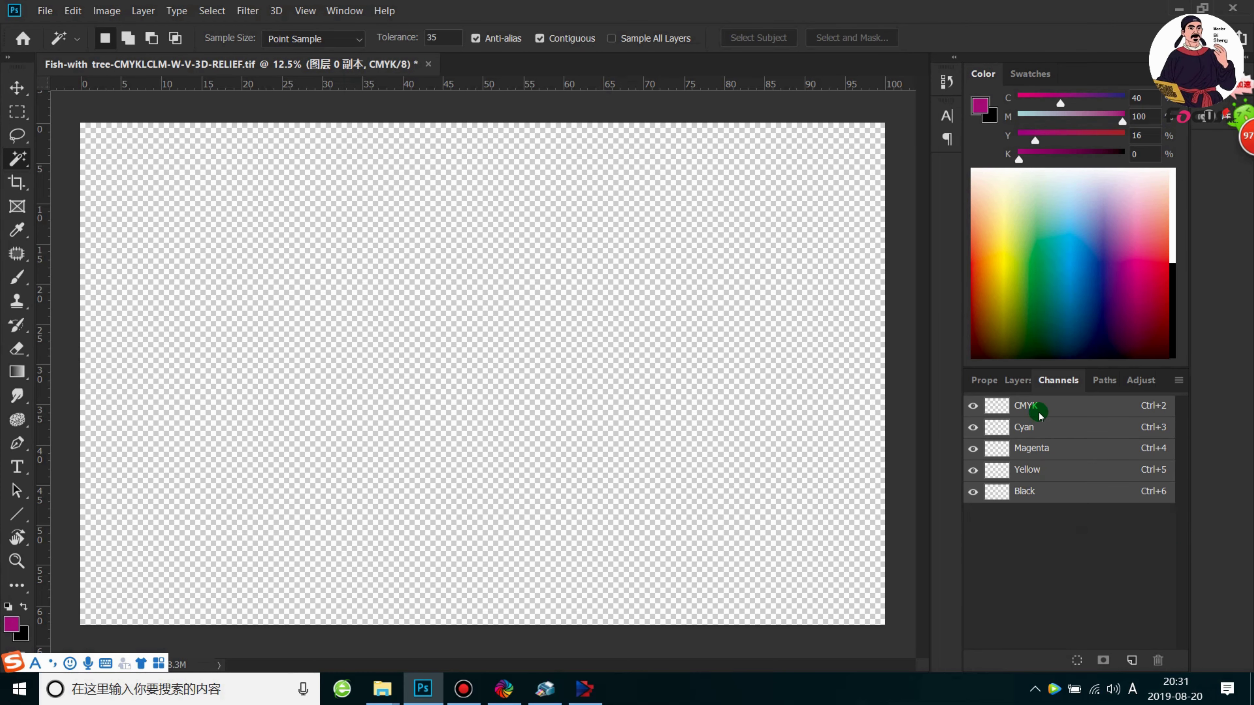
{"action": "left_click", "coordinate": [1015, 380]}
{"action": "left_click", "coordinate": [1057, 380]}
{"action": "left_click", "coordinate": [1016, 380]}
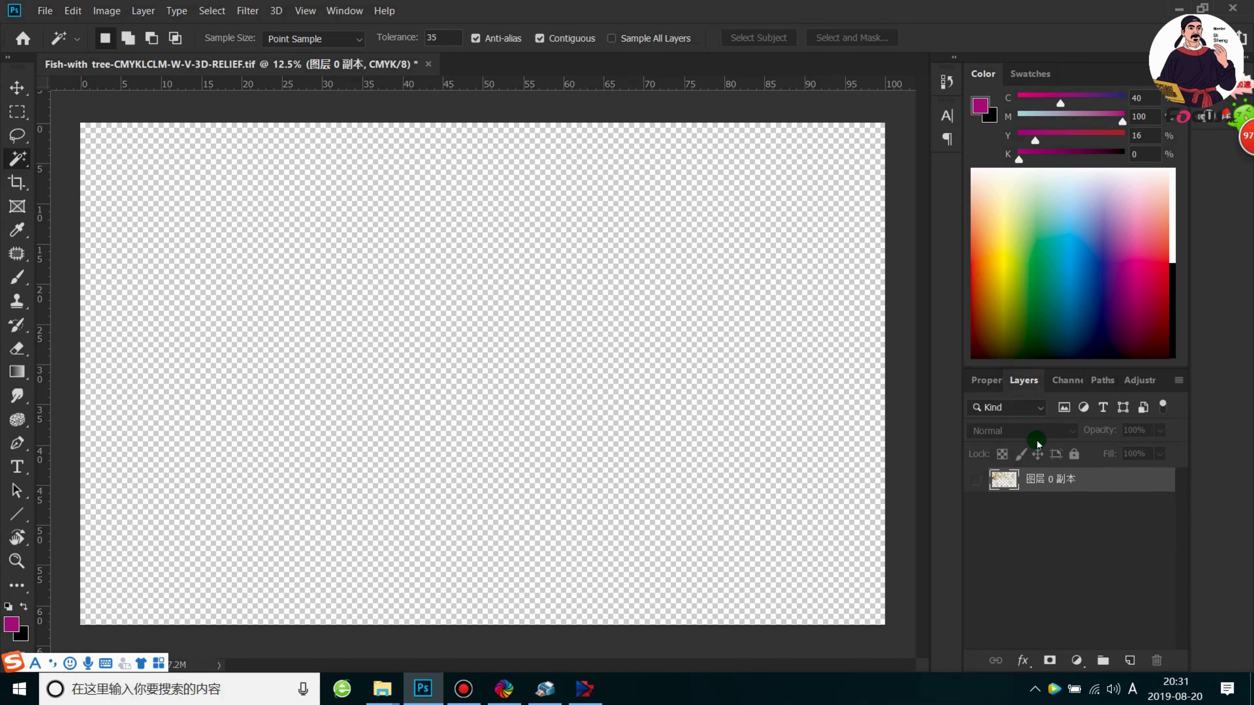
- Undo the deletion of the two spot channels and the switch away from layer 图层 0
{"action": "key", "text": "ctrl+z"}
{"action": "key", "text": "z"}
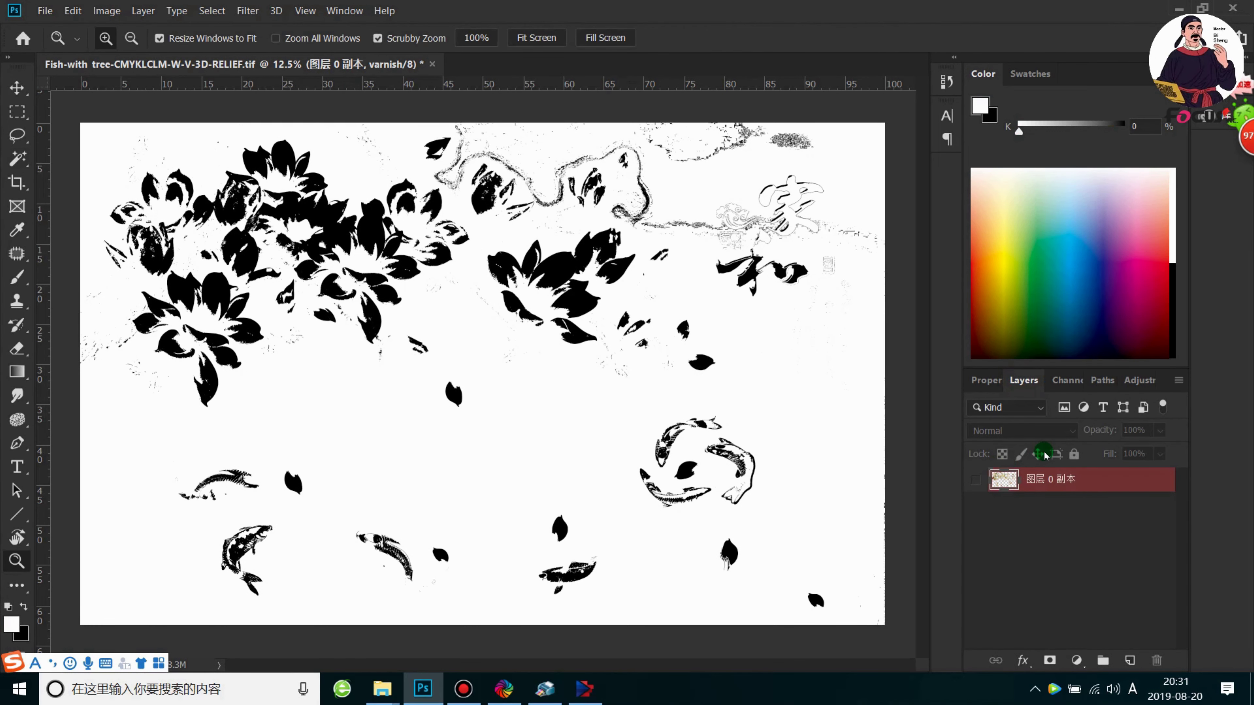
{"action": "left_click", "coordinate": [1069, 380]}
{"action": "left_click", "coordinate": [973, 406]}
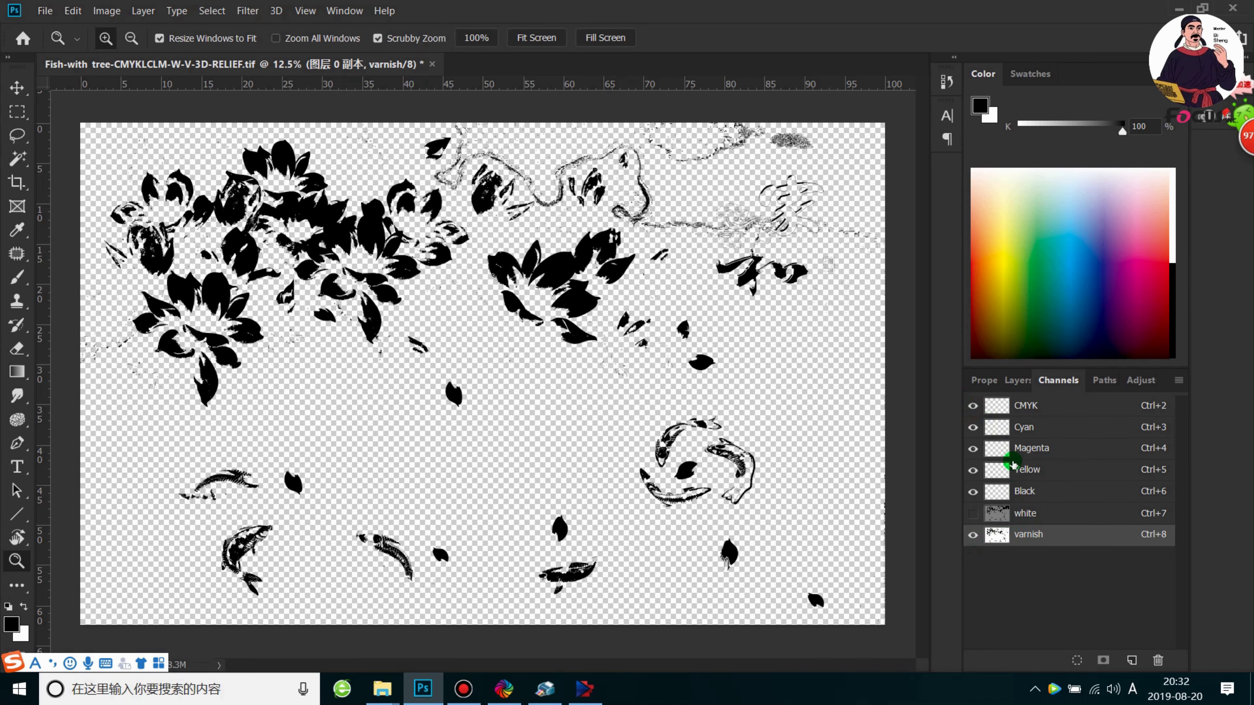
{"action": "key", "text": "ctrl+z"}
{"action": "left_click", "coordinate": [1017, 381]}
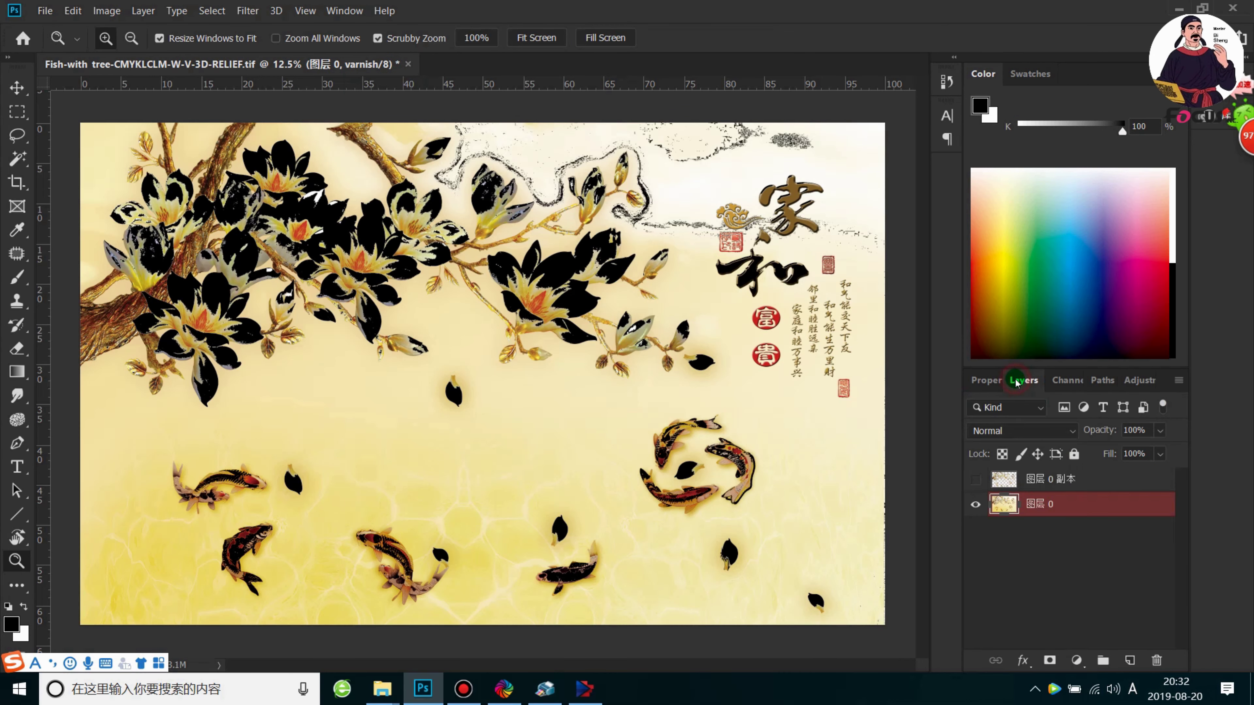
- Delete the varnish and white spot channels, keeping only the CMYK channels of layer 图层 0
{"action": "left_click", "coordinate": [1067, 383]}
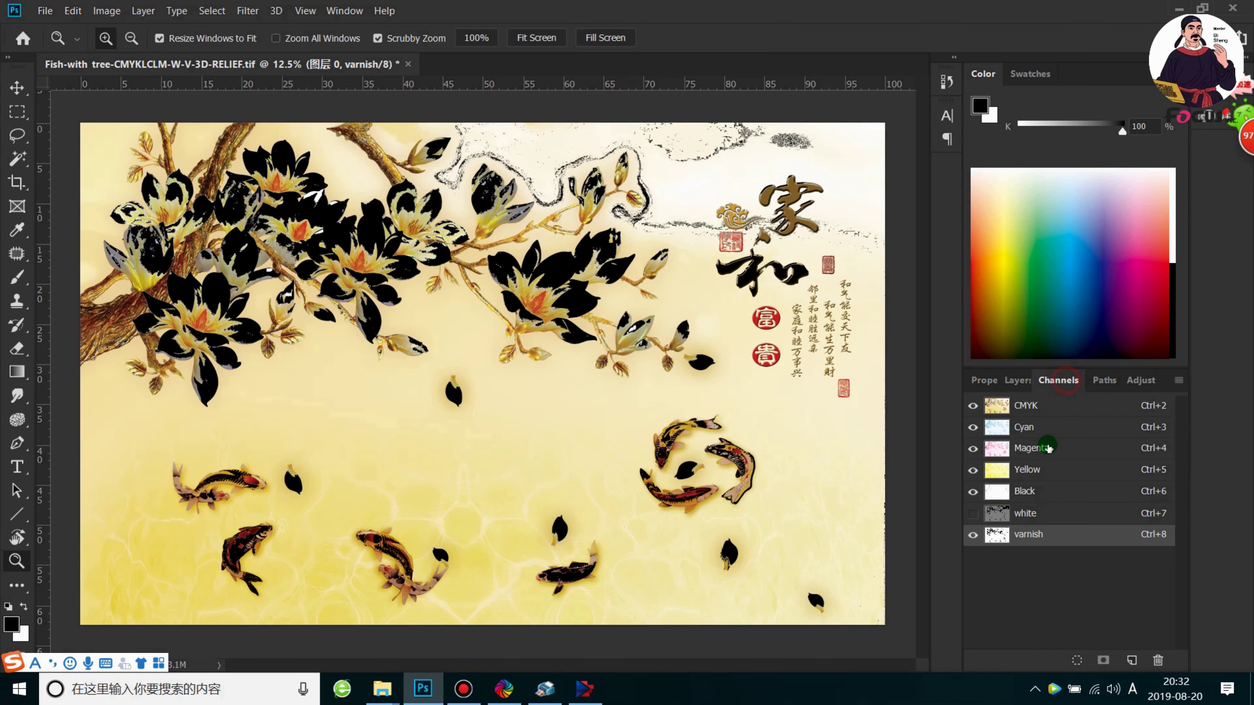
{"action": "right_click", "coordinate": [1069, 541]}
{"action": "left_click", "coordinate": [1067, 561]}
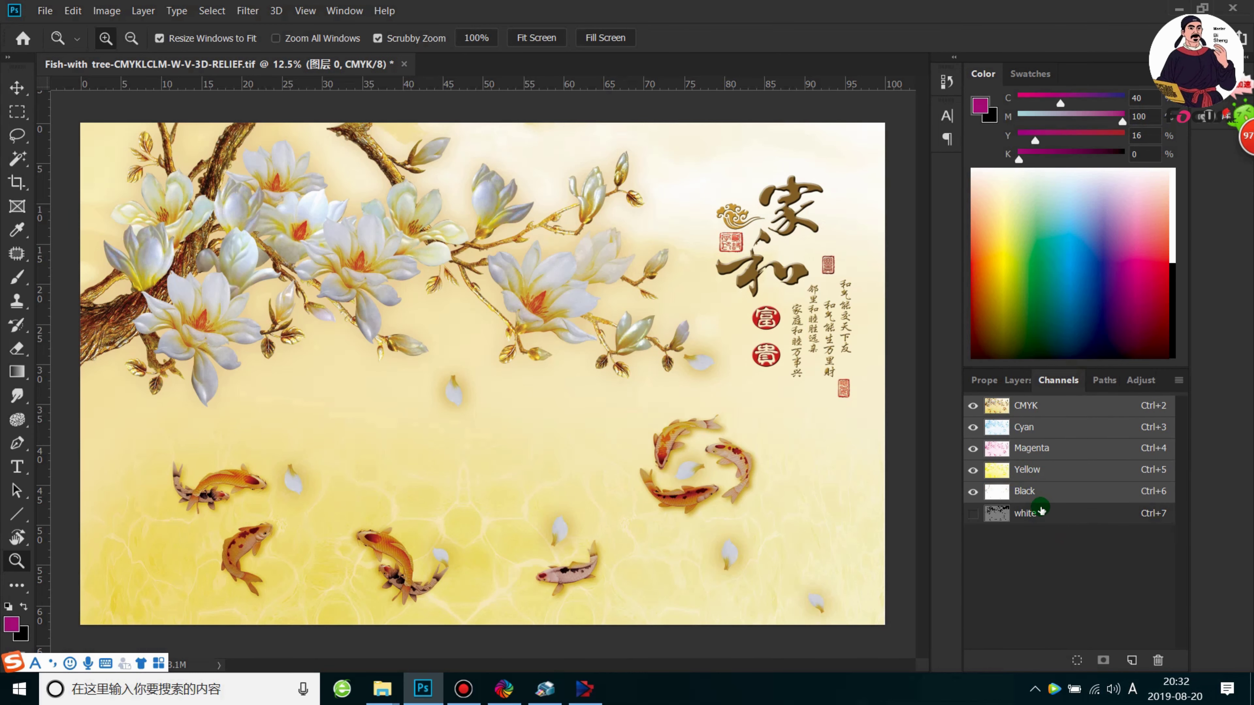
{"action": "left_click", "coordinate": [1034, 512]}
{"action": "right_click", "coordinate": [1037, 514]}
{"action": "left_click", "coordinate": [1062, 534]}
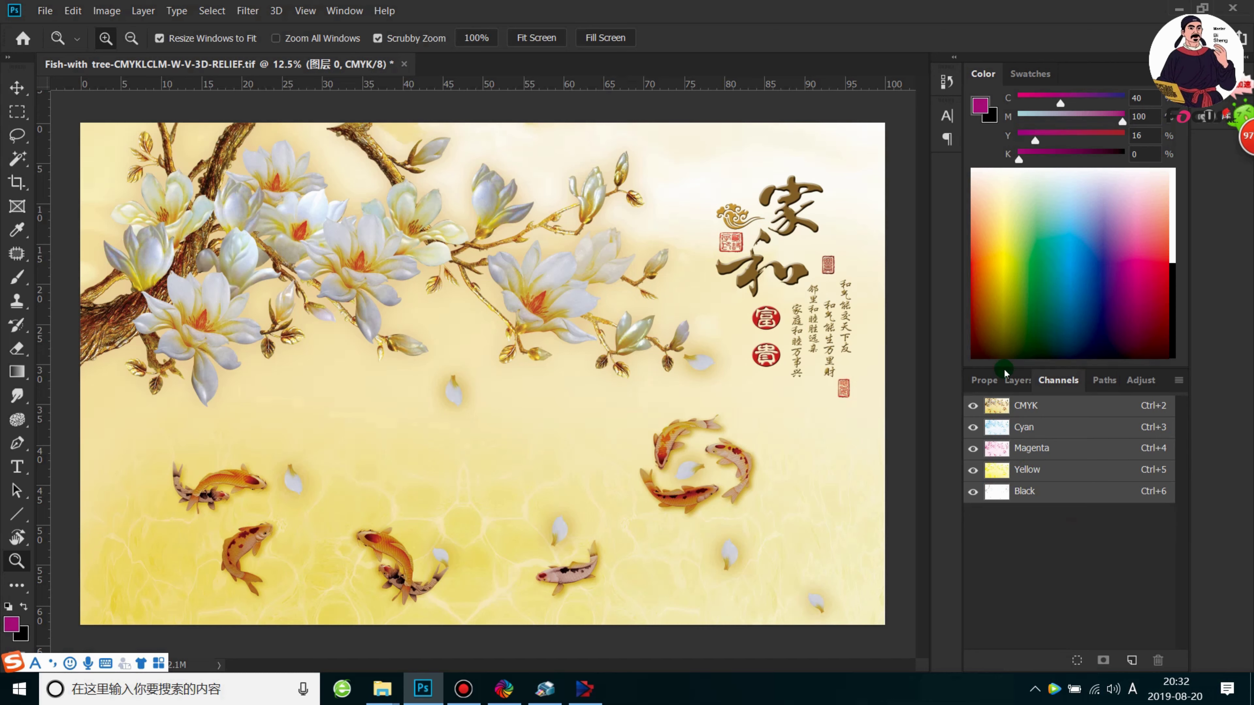
- Load the CMYK composite channel of layer 图层 0 as a selection and invert that selection
{"action": "left_click", "coordinate": [1016, 381]}
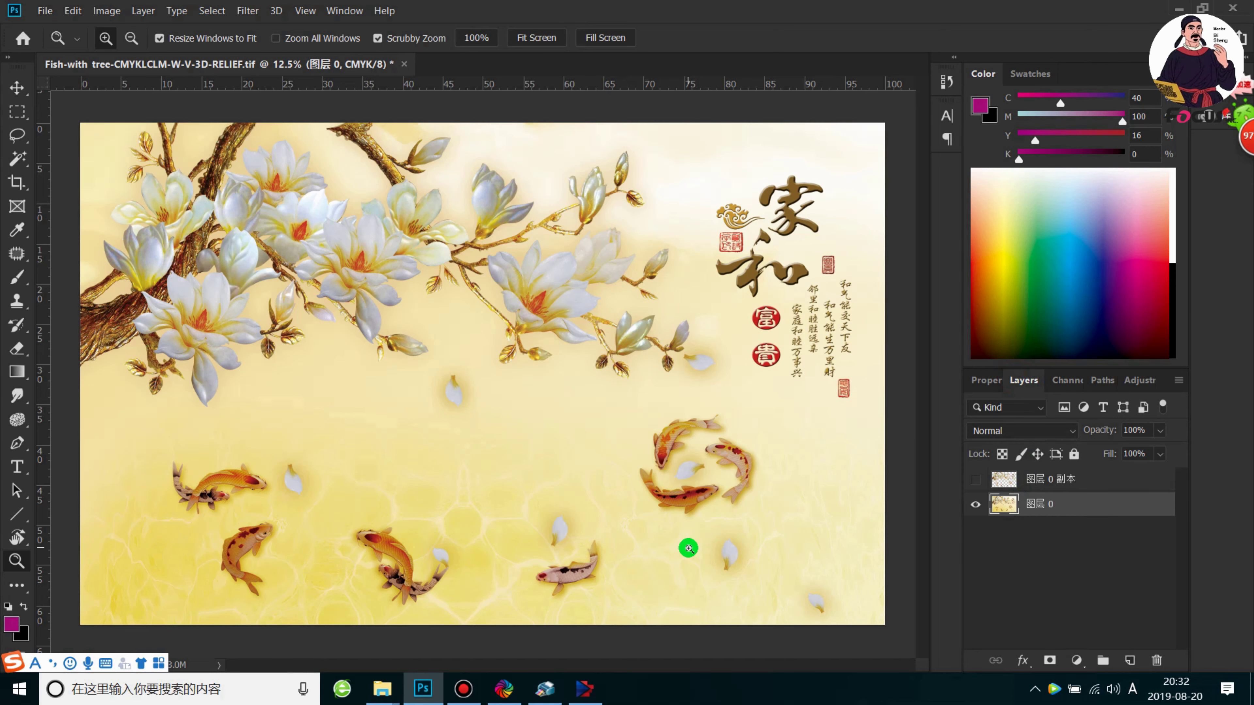
{"action": "left_click_drag", "start_coordinate": [706, 482], "coordinate": [639, 451]}
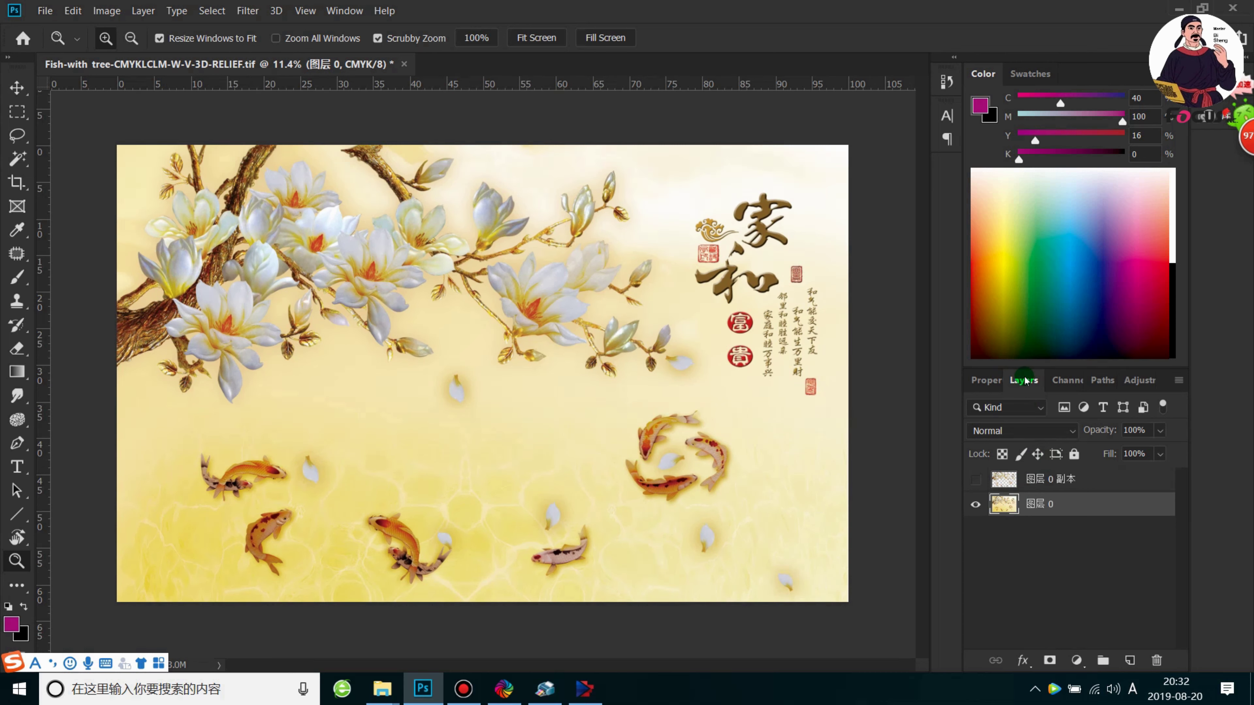
{"action": "left_click", "coordinate": [1066, 382]}
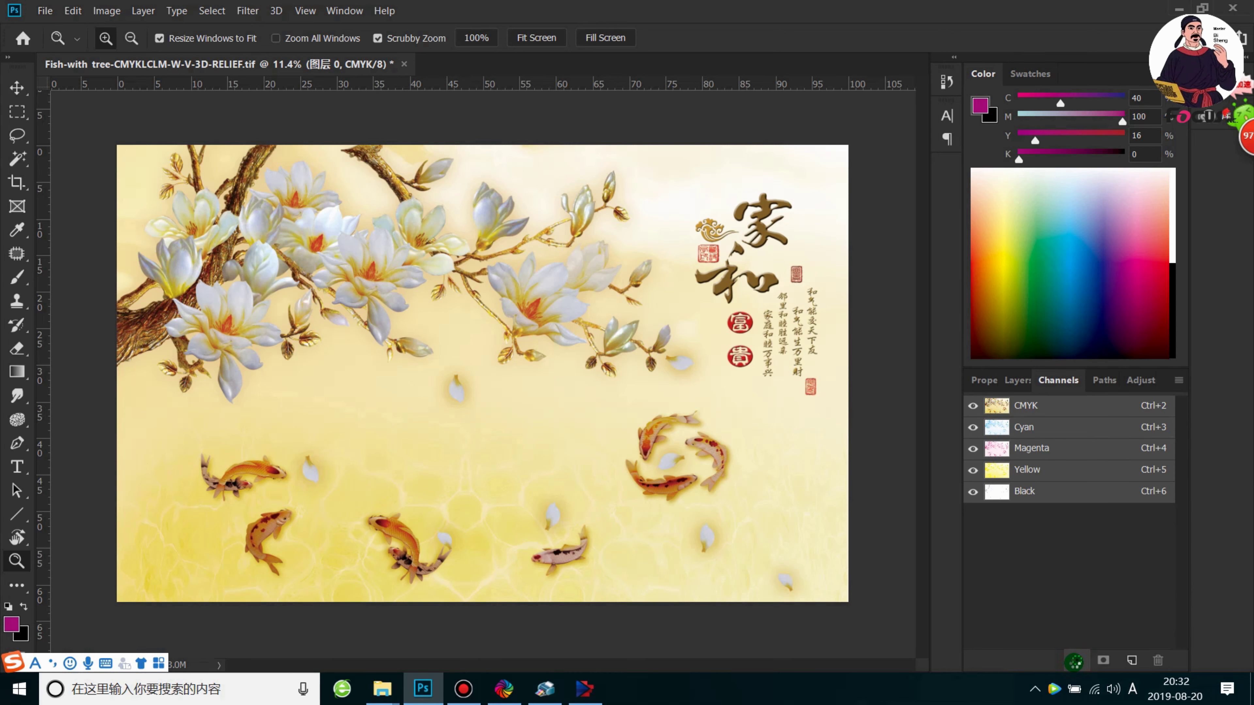
{"action": "key", "text": "ctrl+alt+2"}
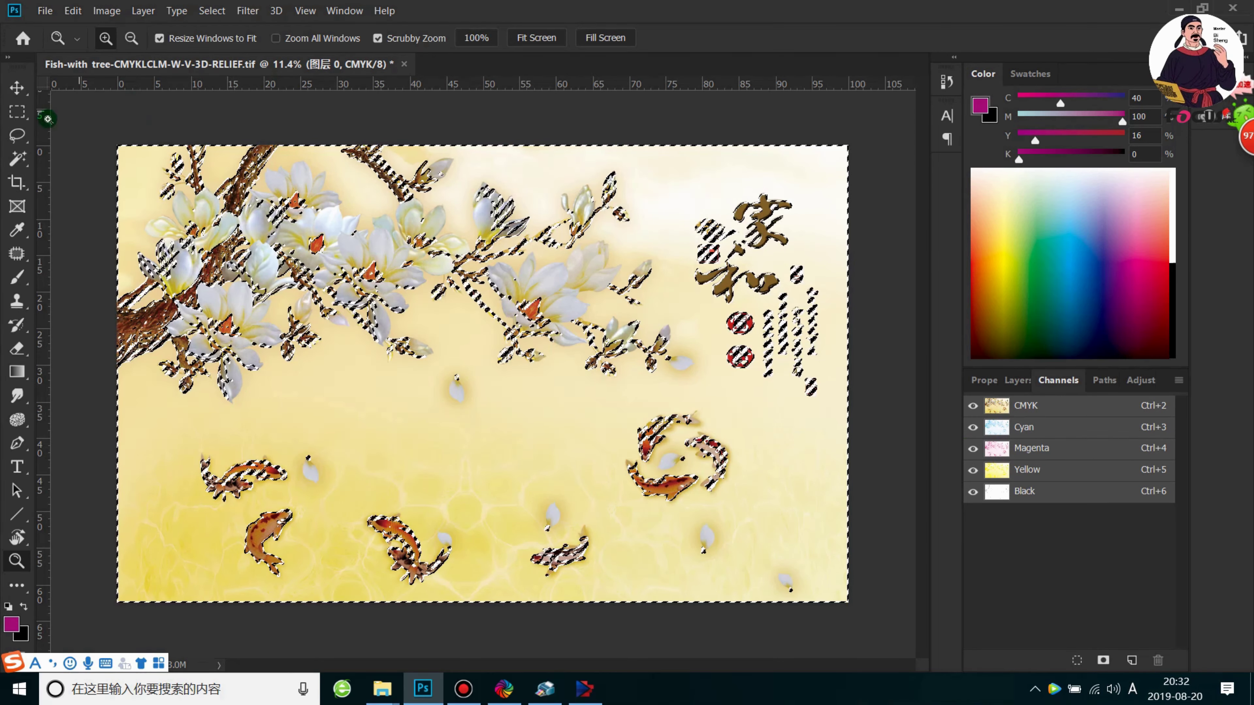
{"action": "left_click_drag", "start_coordinate": [17, 112], "coordinate": [75, 109]}
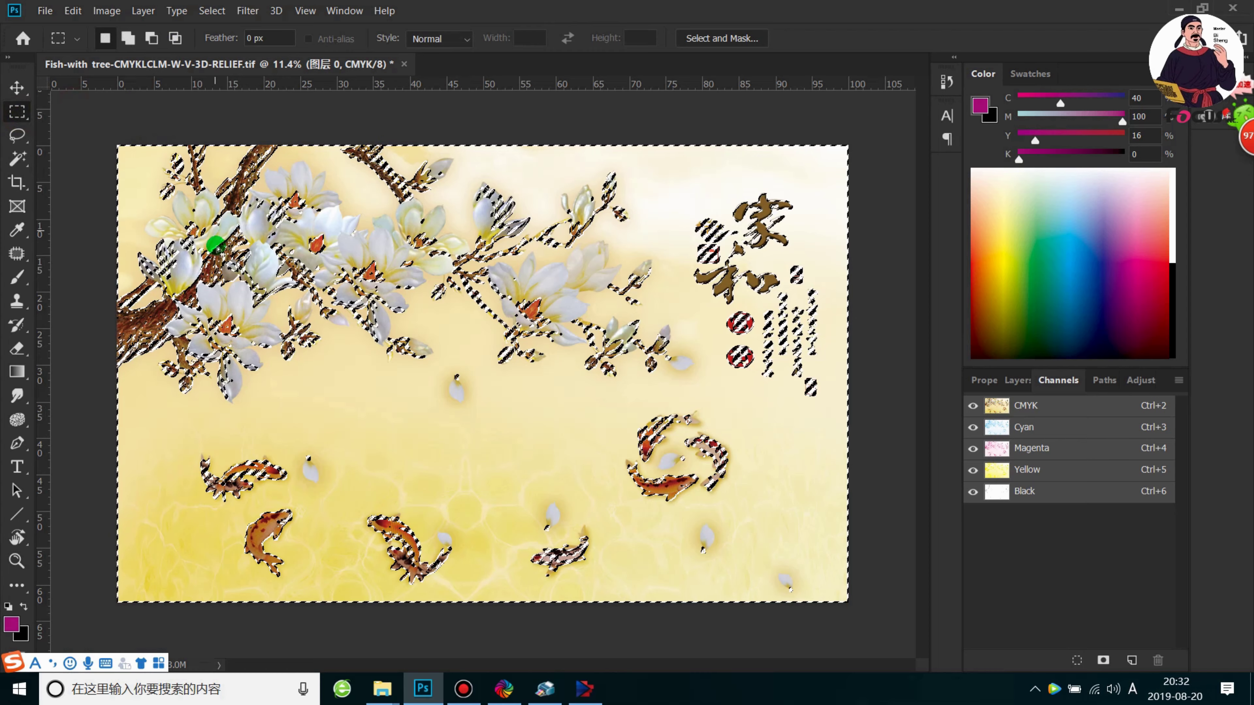
{"action": "right_click", "coordinate": [225, 308]}
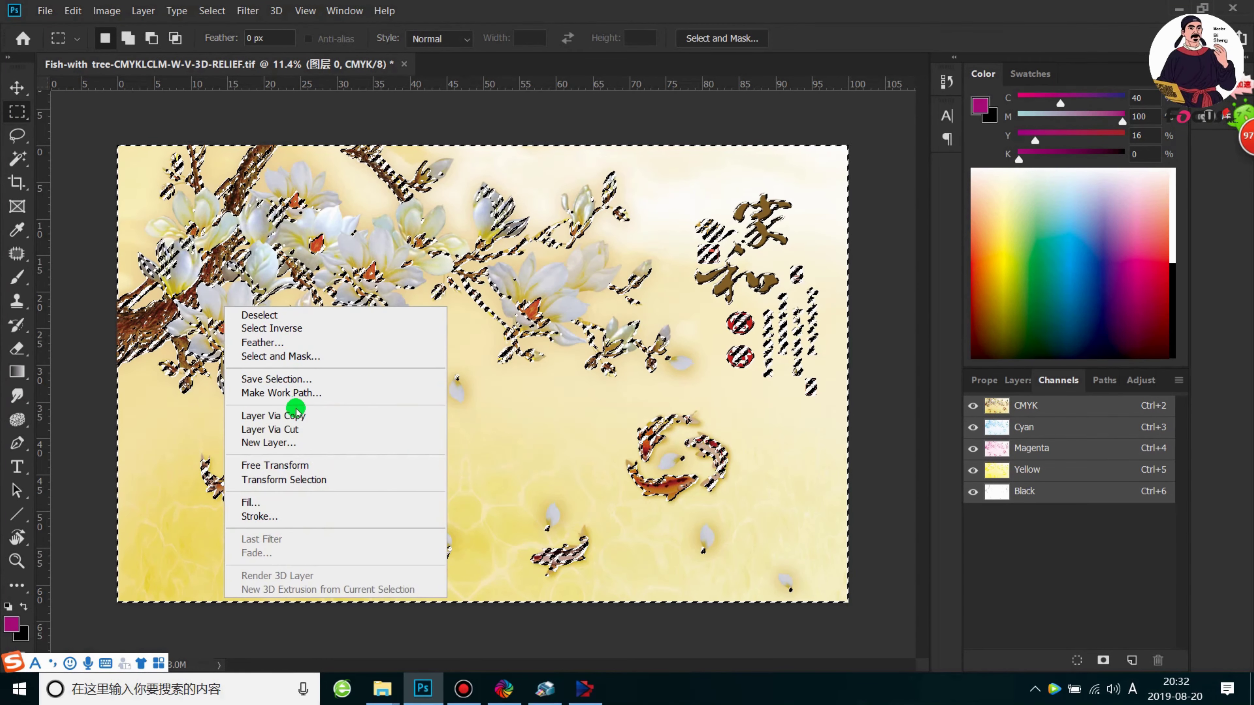
{"action": "left_click", "coordinate": [296, 335]}
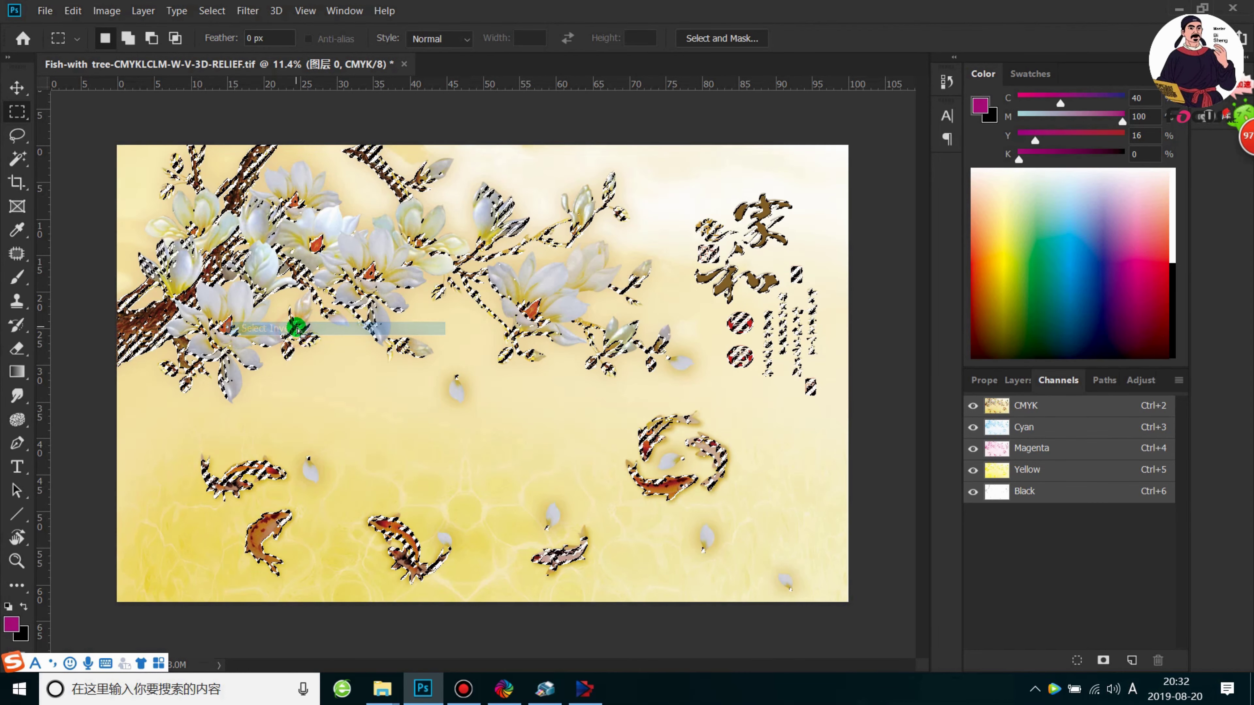
- Create a spot channel from the inverted selection with black as its ink color and name it White layer
{"action": "left_click", "coordinate": [1179, 379]}
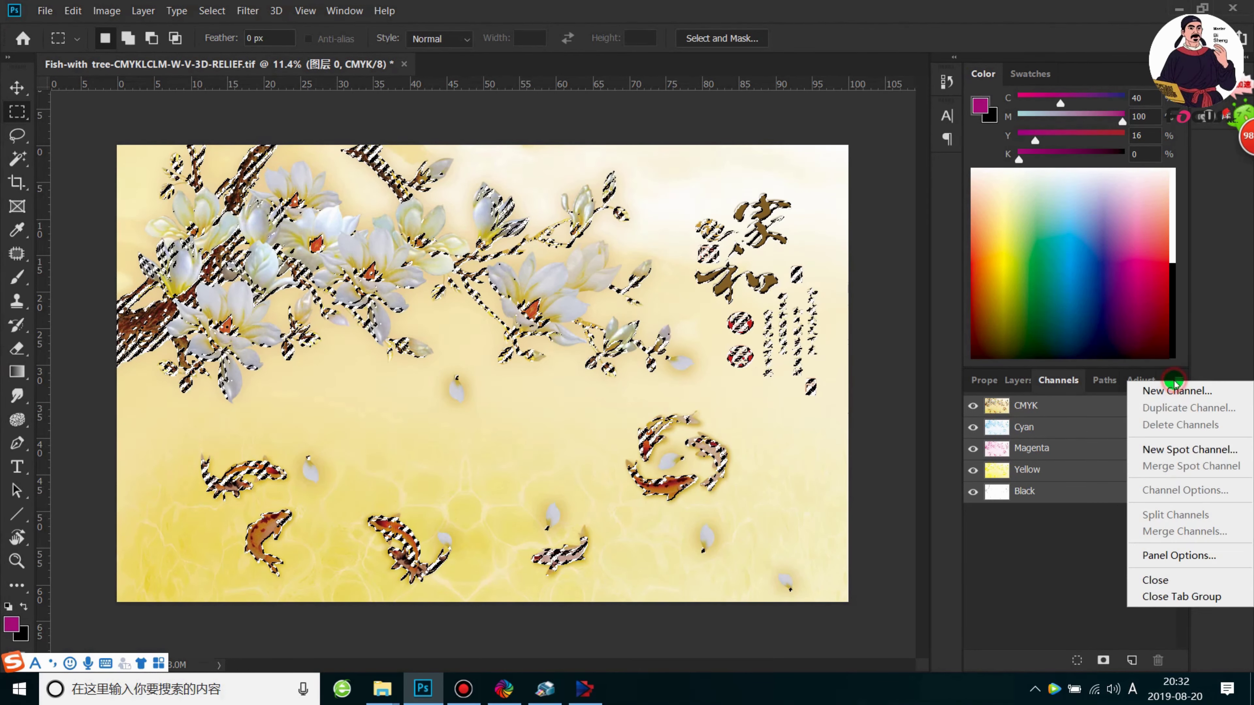
{"action": "left_click", "coordinate": [1174, 442]}
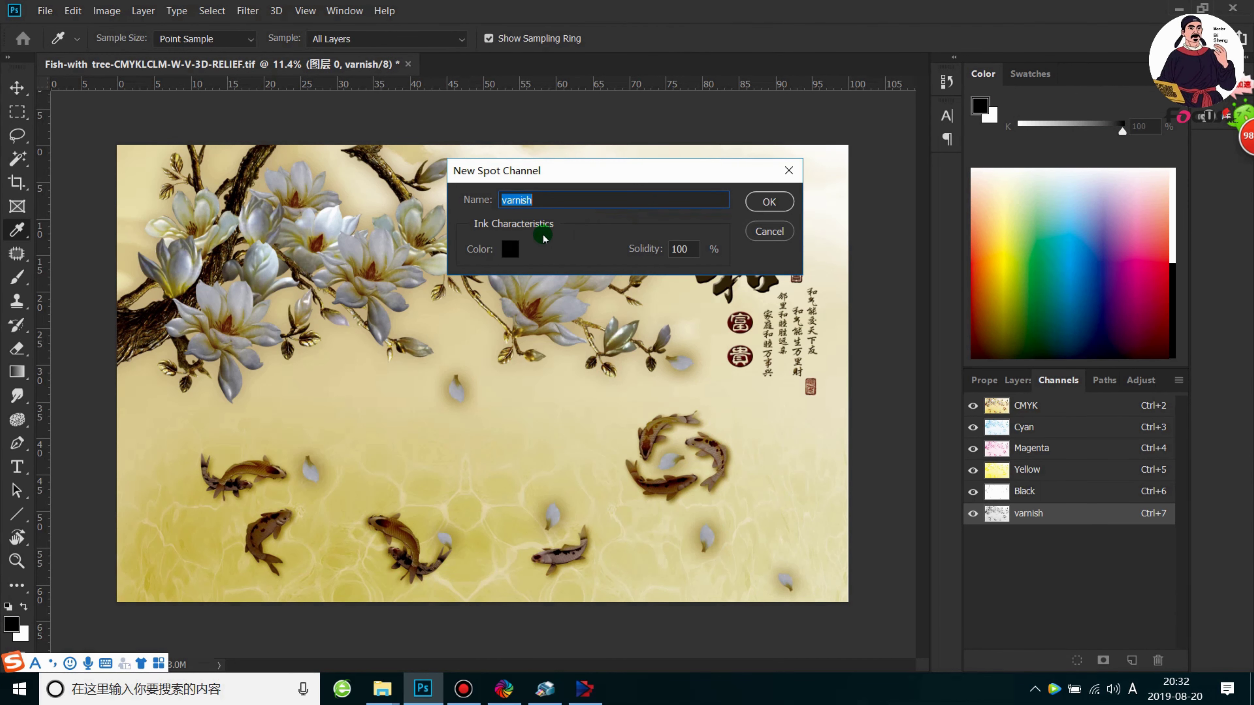
{"action": "left_click", "coordinate": [510, 249]}
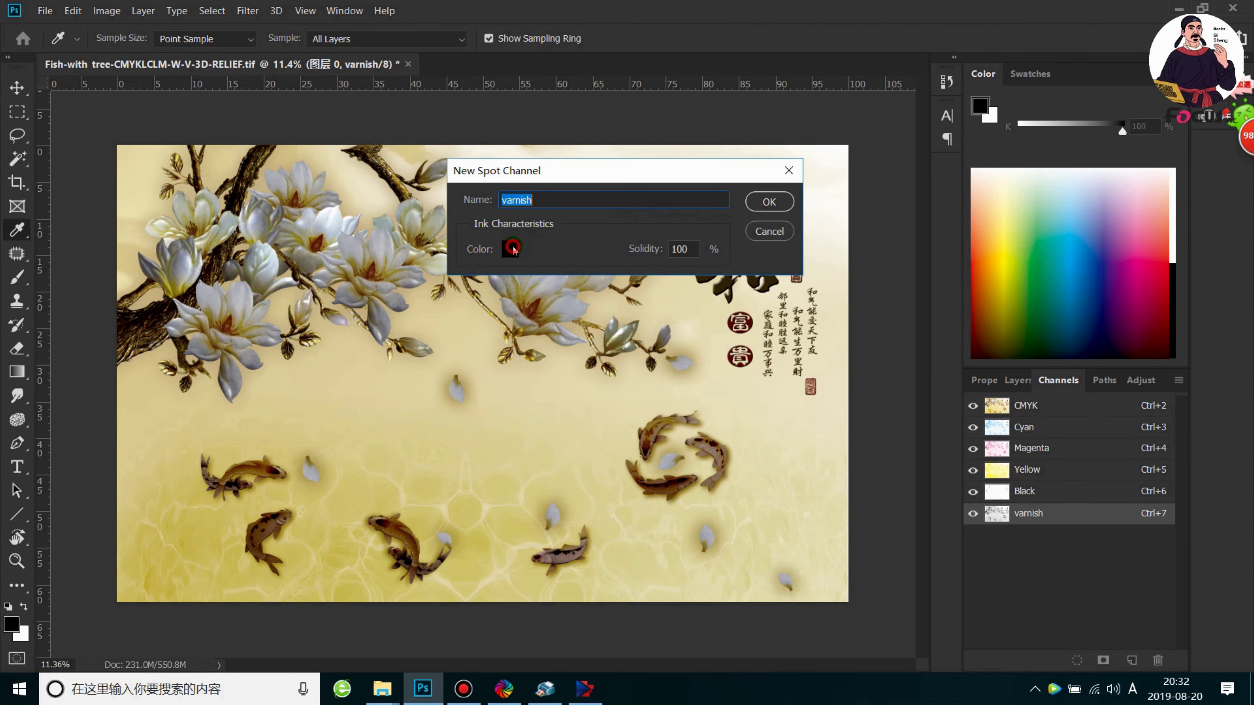
{"action": "left_click", "coordinate": [587, 559]}
{"action": "left_click", "coordinate": [1006, 318]}
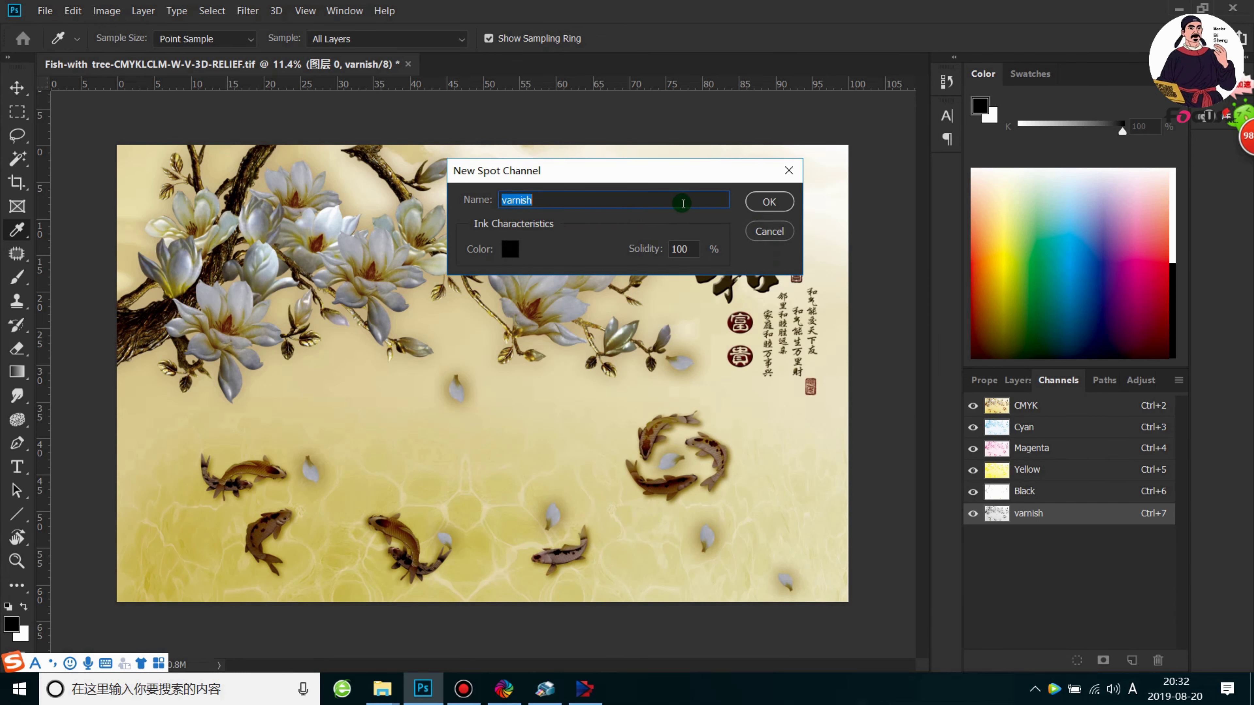
{"action": "type", "text": "WHITE"}
{"action": "key", "text": "BackSpace"}
{"action": "key", "text": "BackSpace"}
{"action": "key", "text": "BackSpace"}
{"action": "key", "text": "BackSpace"}
{"action": "type", "text": "White layer"}
{"action": "key", "text": "Return"}
{"action": "key", "text": "m"}
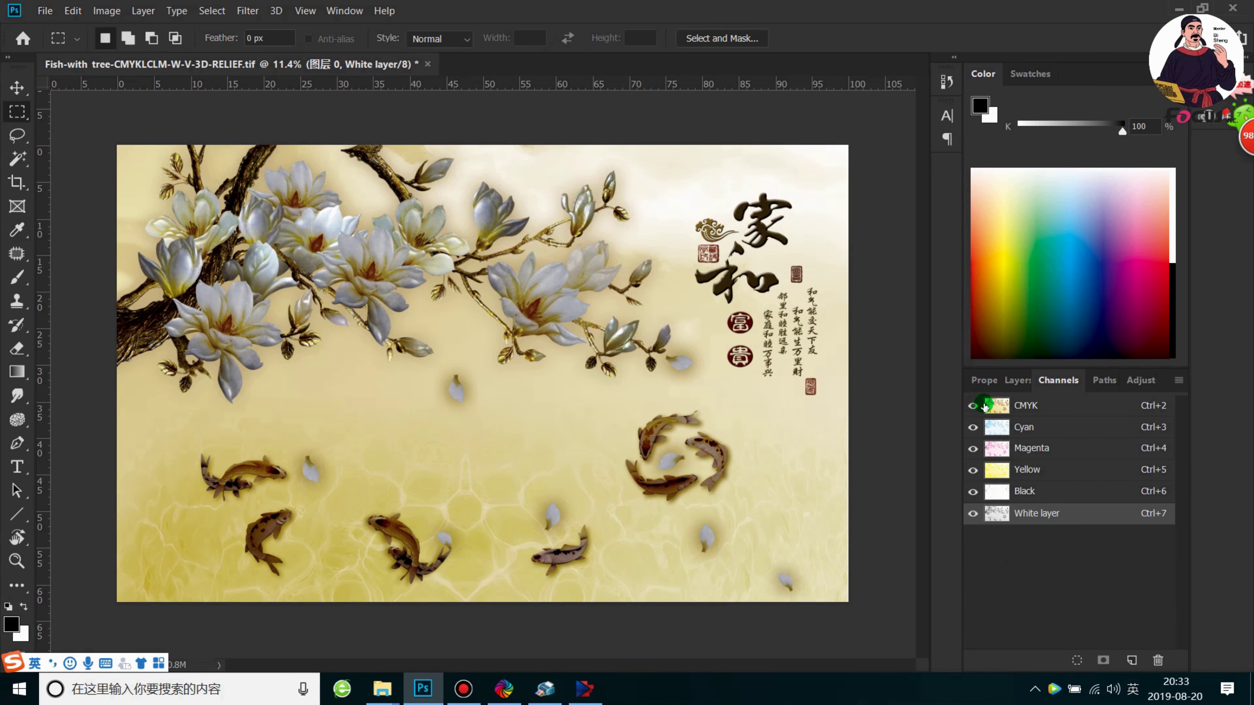
- Show the White layer channel on its own and examine its grey tones around the tree, flowers and fish
{"action": "left_click", "coordinate": [973, 406]}
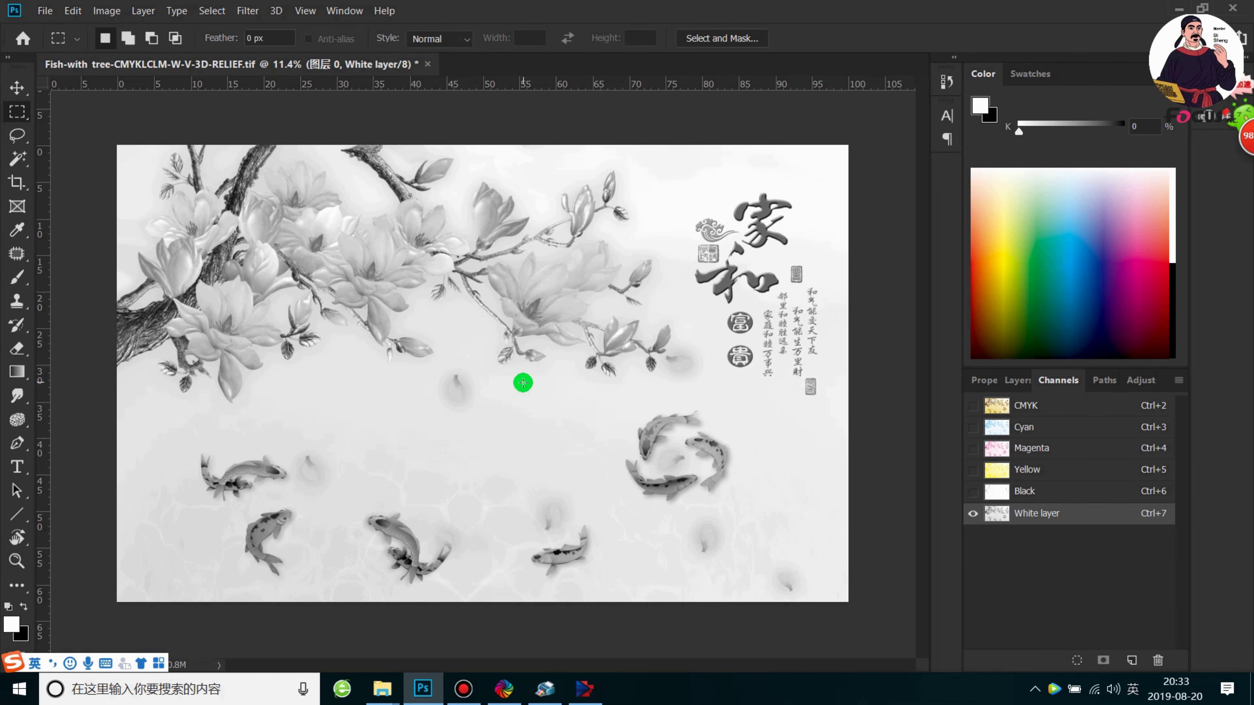
{"action": "key", "text": "ctrl+plus"}
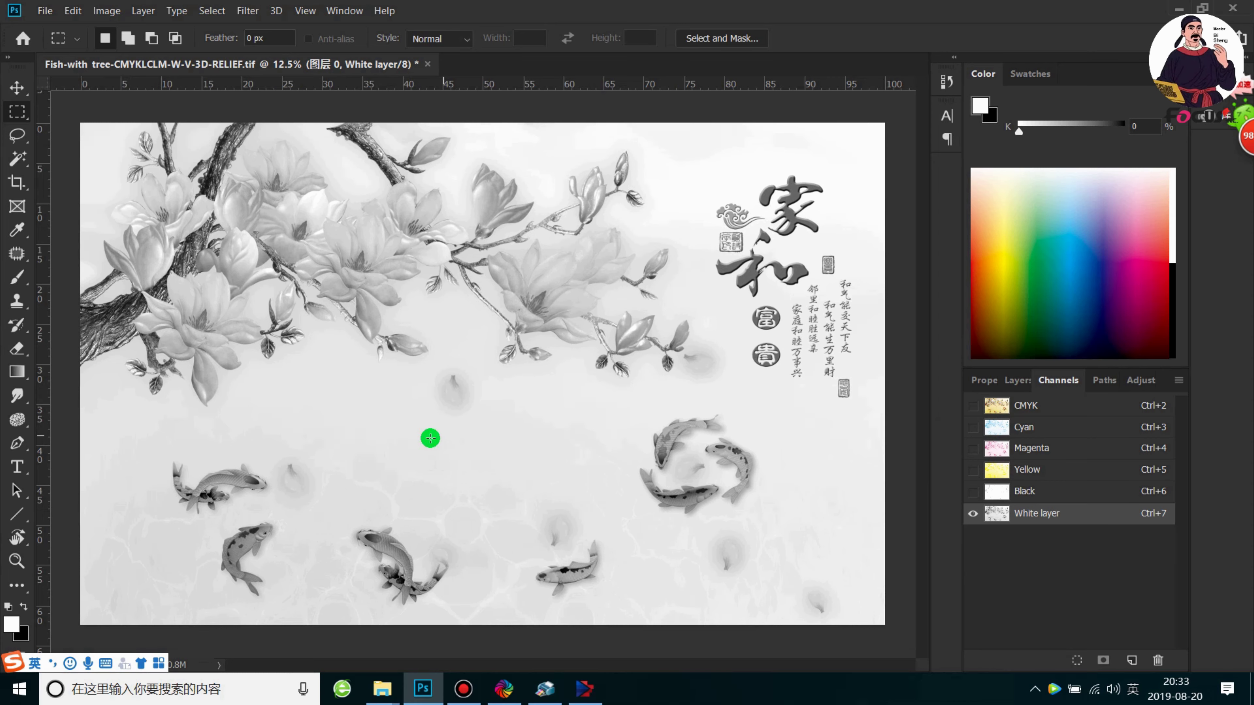
{"action": "scroll", "coordinate": [111, 319], "scroll_direction": "up", "scroll_amount": 3}
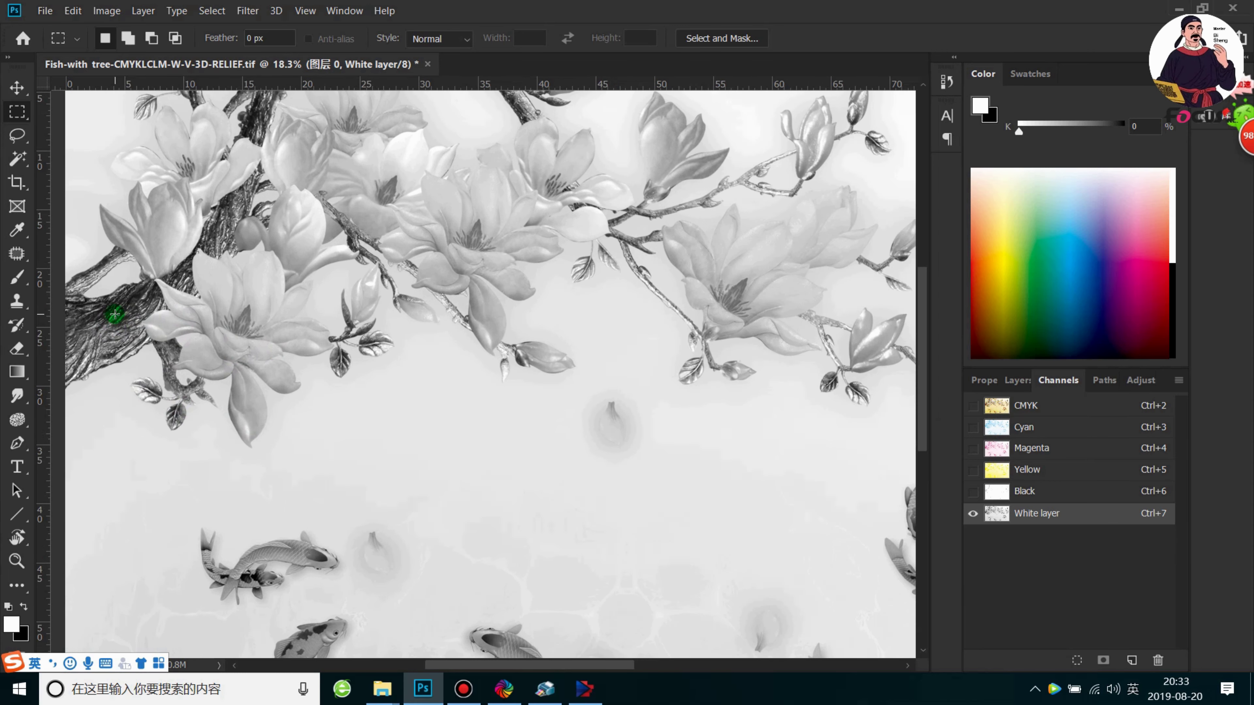
{"action": "scroll", "coordinate": [296, 386], "scroll_direction": "up", "scroll_amount": 1}
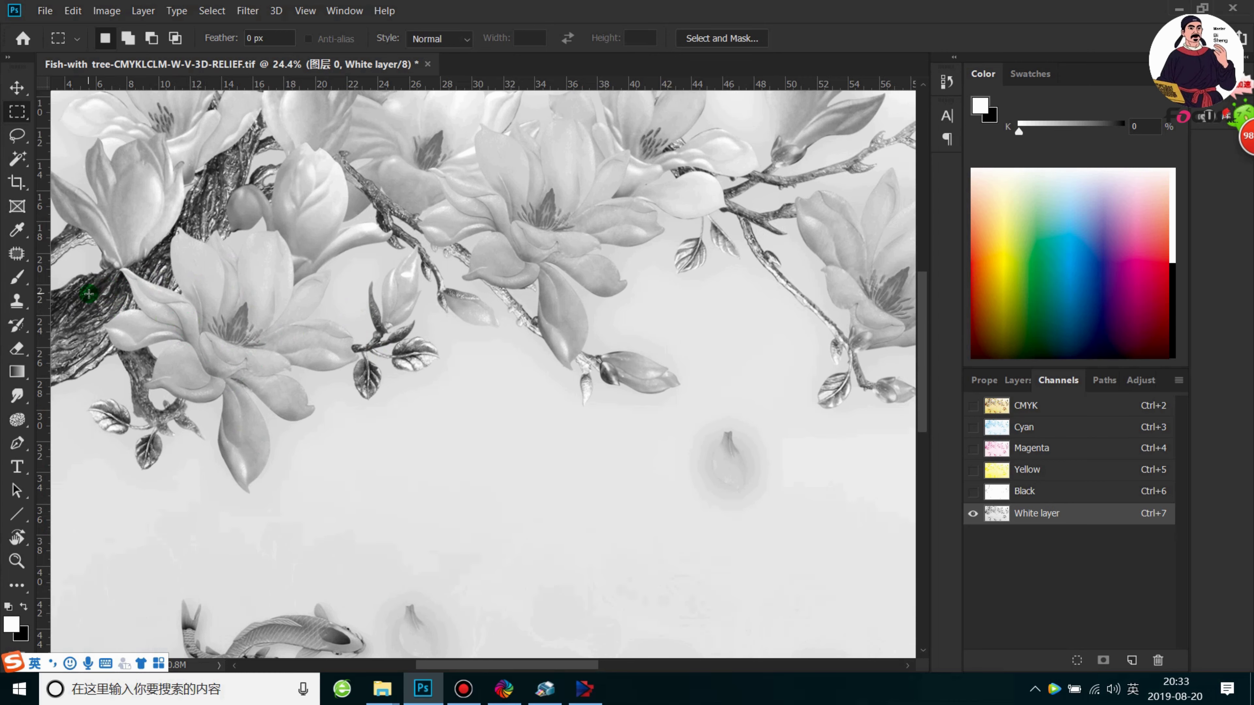
{"action": "scroll", "coordinate": [88, 294], "scroll_direction": "down", "scroll_amount": 2}
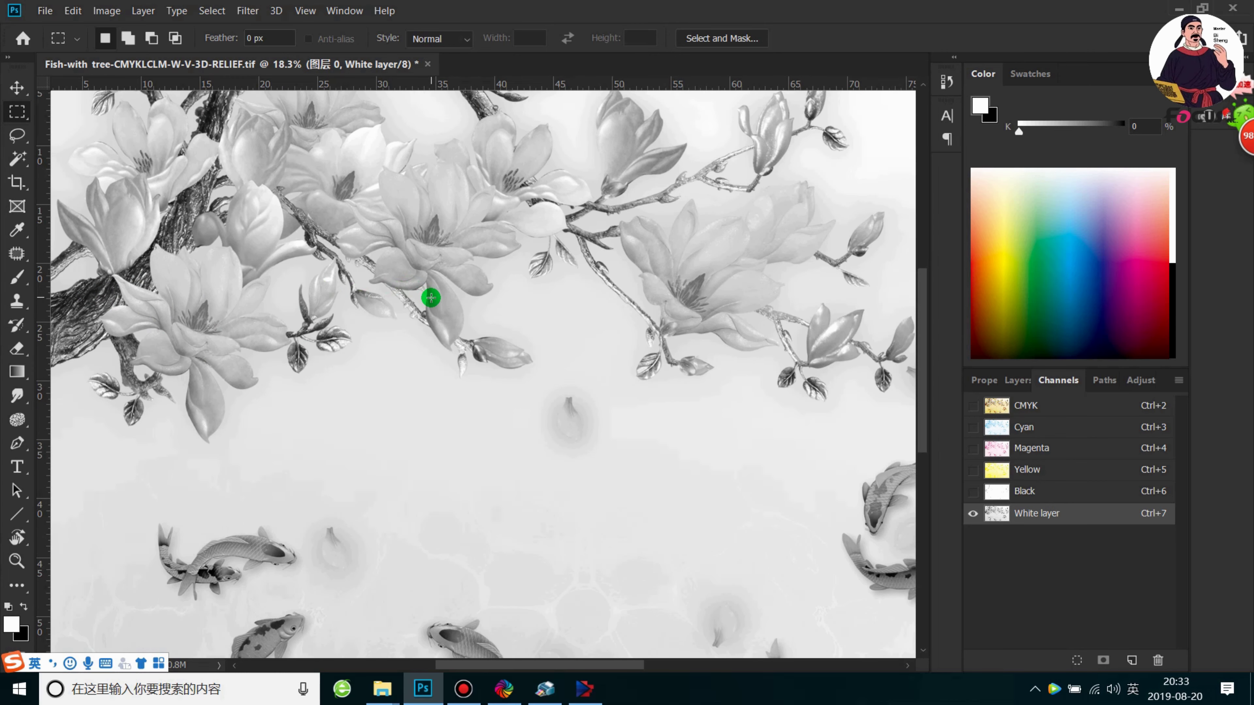
{"action": "scroll", "coordinate": [430, 297], "scroll_direction": "down", "scroll_amount": 3}
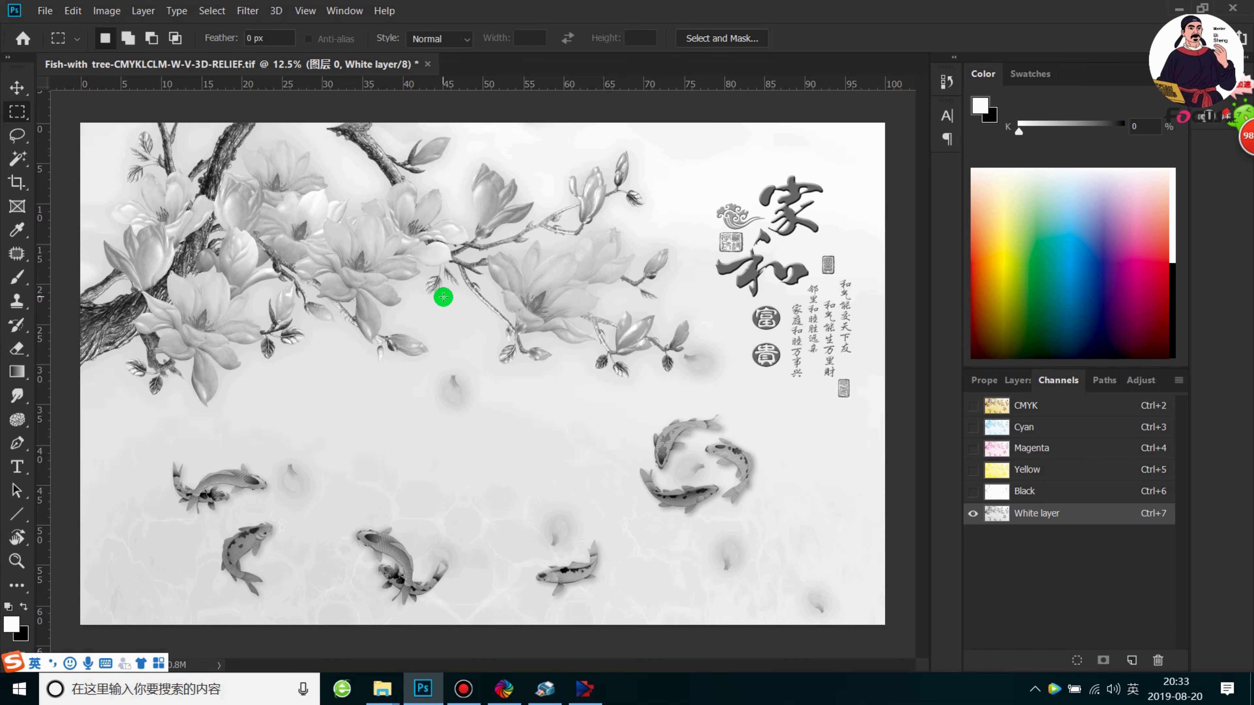
{"action": "scroll", "coordinate": [640, 358], "scroll_direction": "down", "scroll_amount": 1}
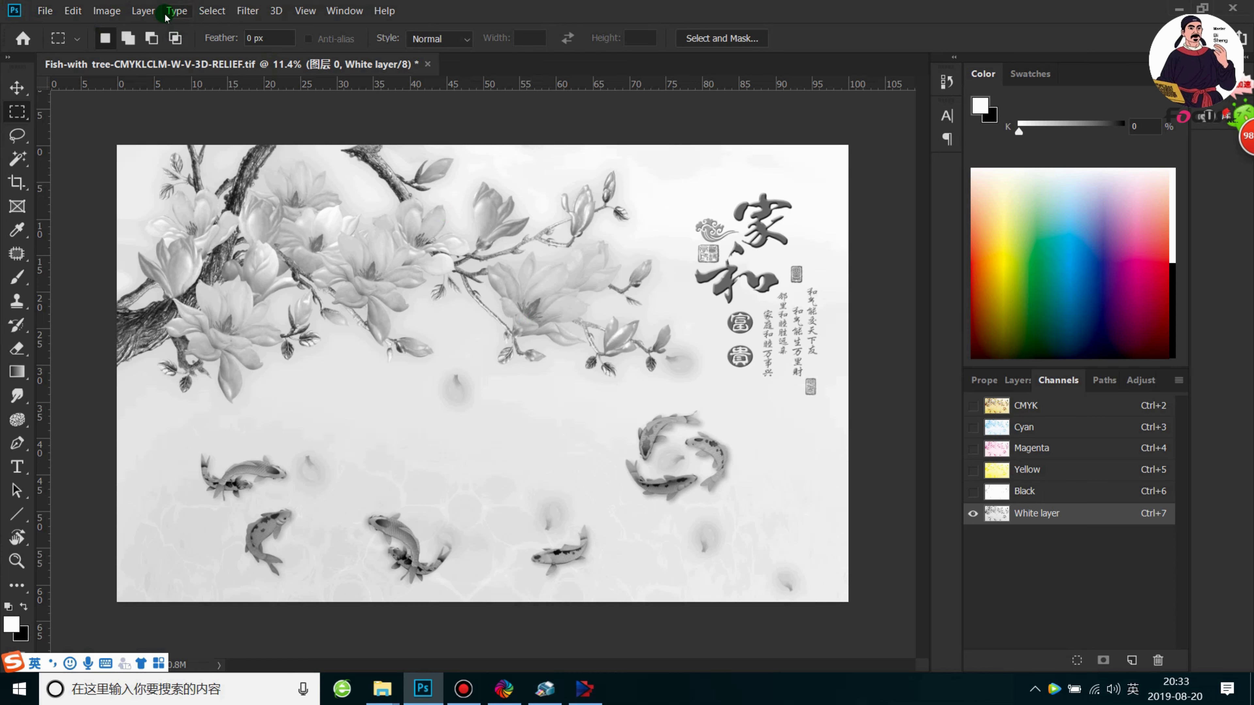
- Darken the White layer channel with a Curves adjustment, raising the midpoint to input 34 and output 69
{"action": "left_click", "coordinate": [109, 17]}
{"action": "mouse_move", "coordinate": [118, 54]}
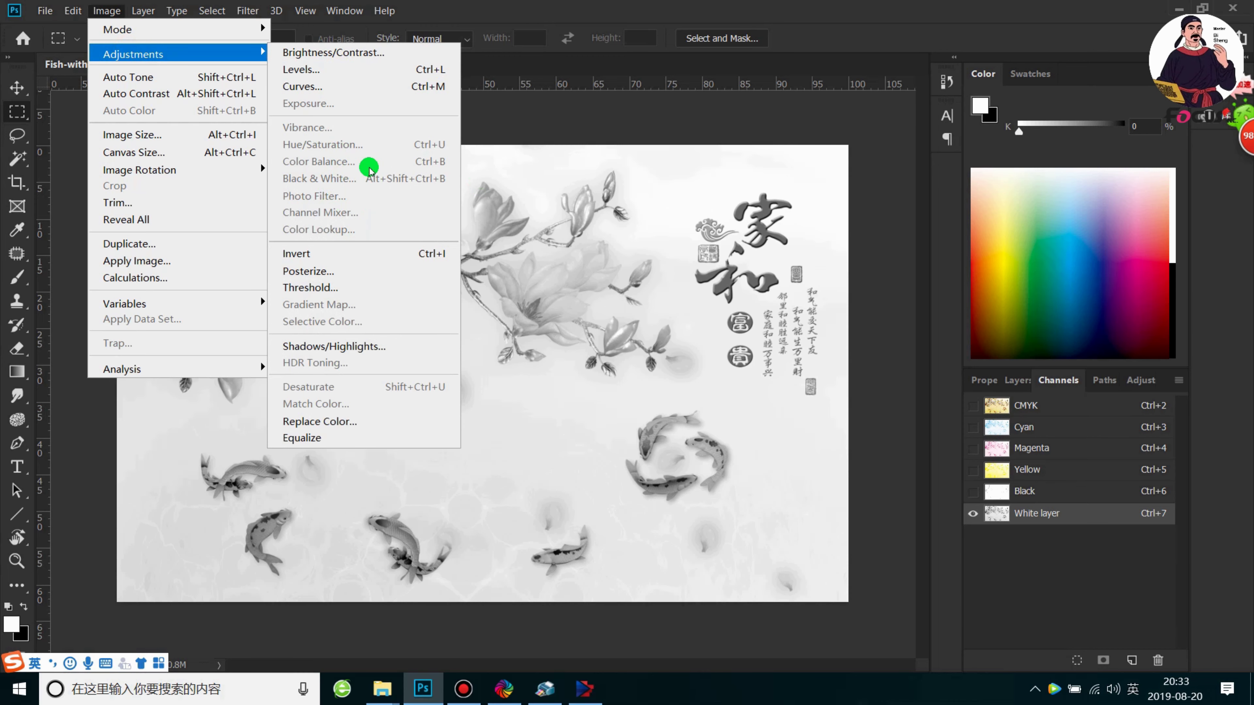
{"action": "left_click", "coordinate": [329, 86]}
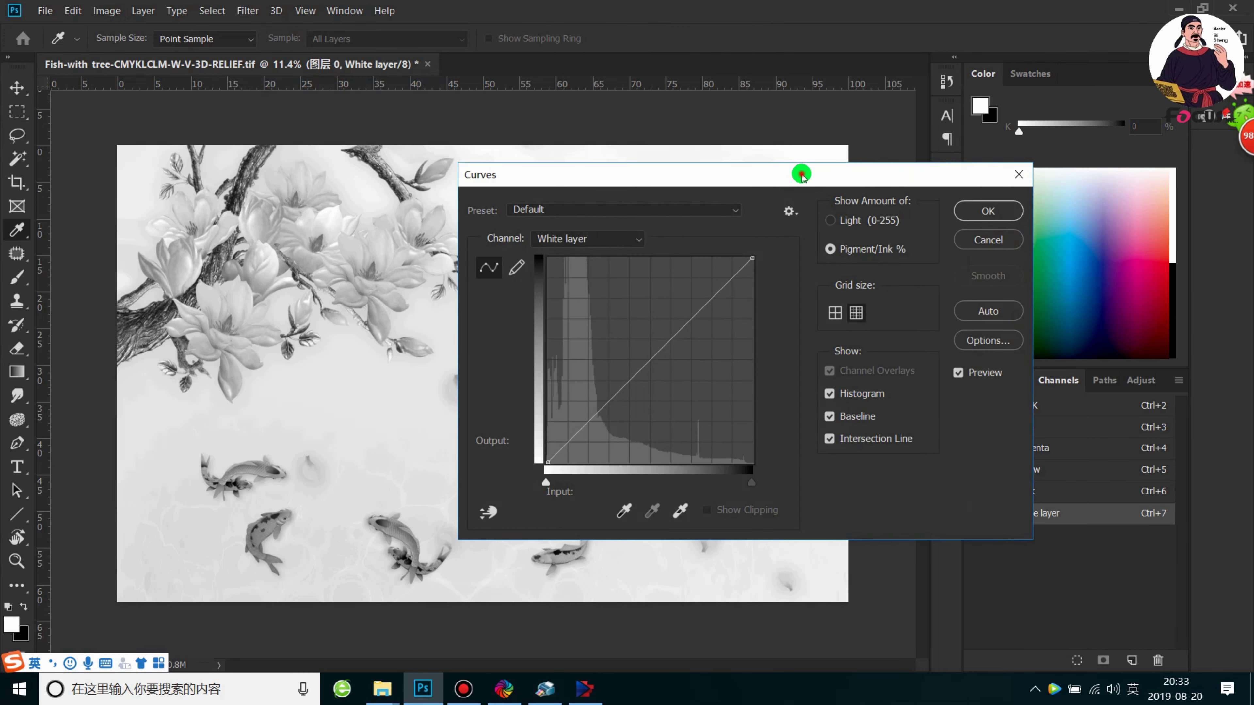
{"action": "left_click_drag", "start_coordinate": [803, 173], "coordinate": [973, 75]}
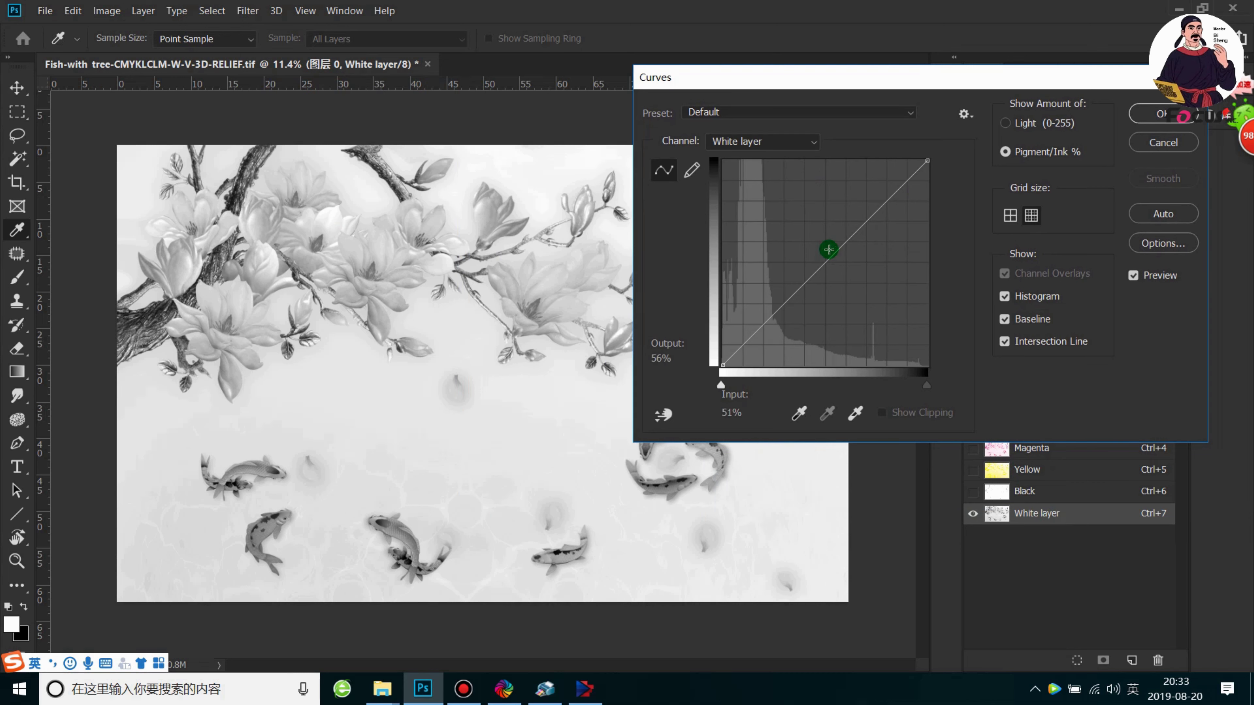
{"action": "left_click_drag", "start_coordinate": [829, 254], "coordinate": [800, 226]}
{"action": "left_click_drag", "start_coordinate": [800, 228], "coordinate": [794, 228]}
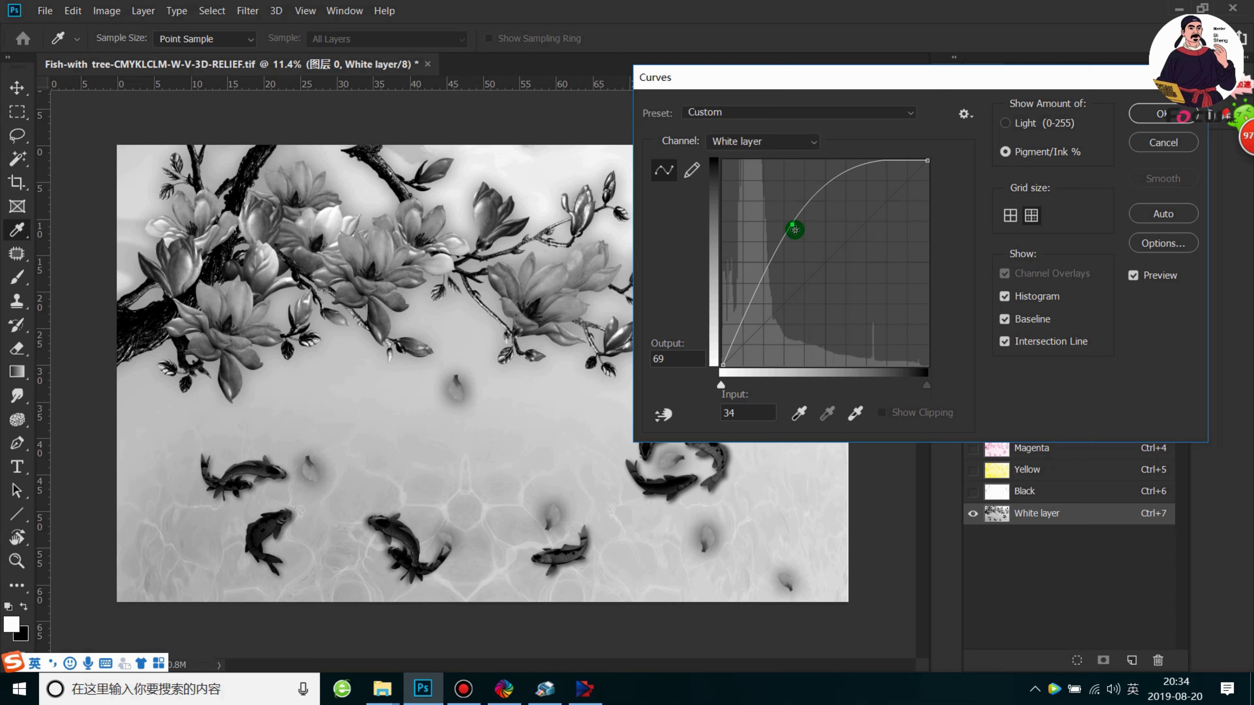
{"action": "left_click", "coordinate": [1153, 115]}
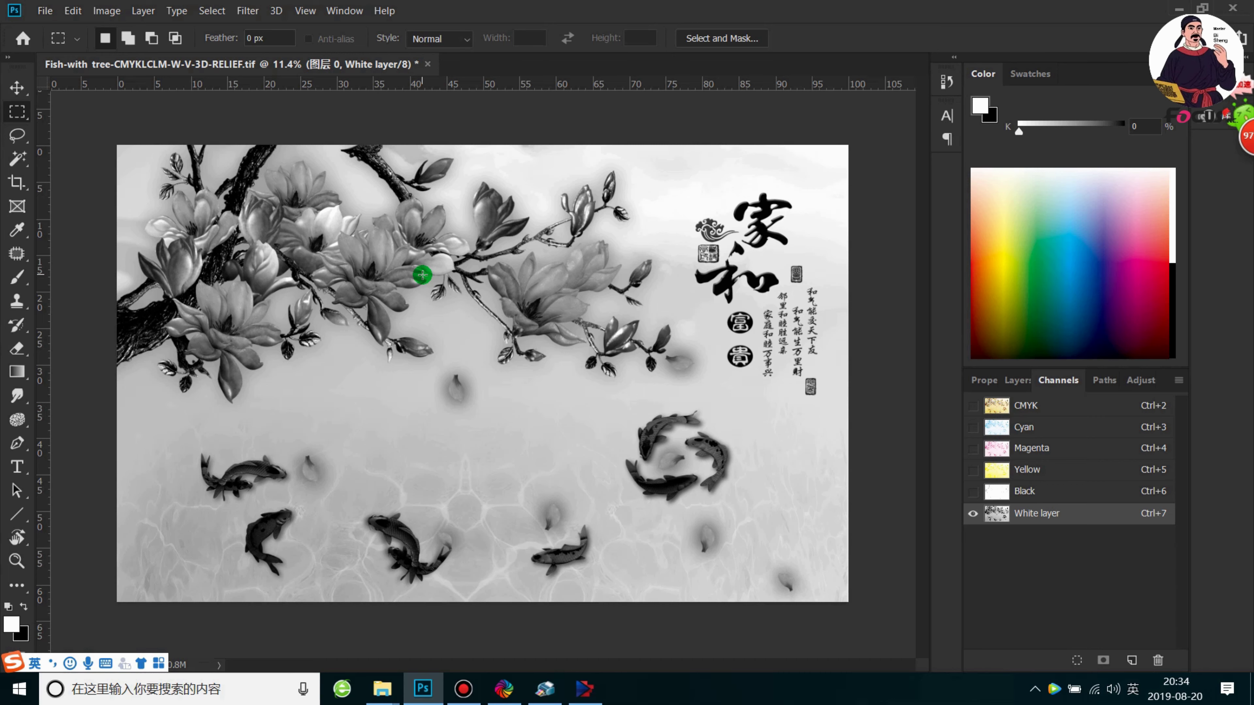
- Try a Threshold adjustment at level 98 on the White layer channel
{"action": "left_click", "coordinate": [143, 10]}
{"action": "mouse_move", "coordinate": [107, 10]}
{"action": "mouse_move", "coordinate": [129, 51]}
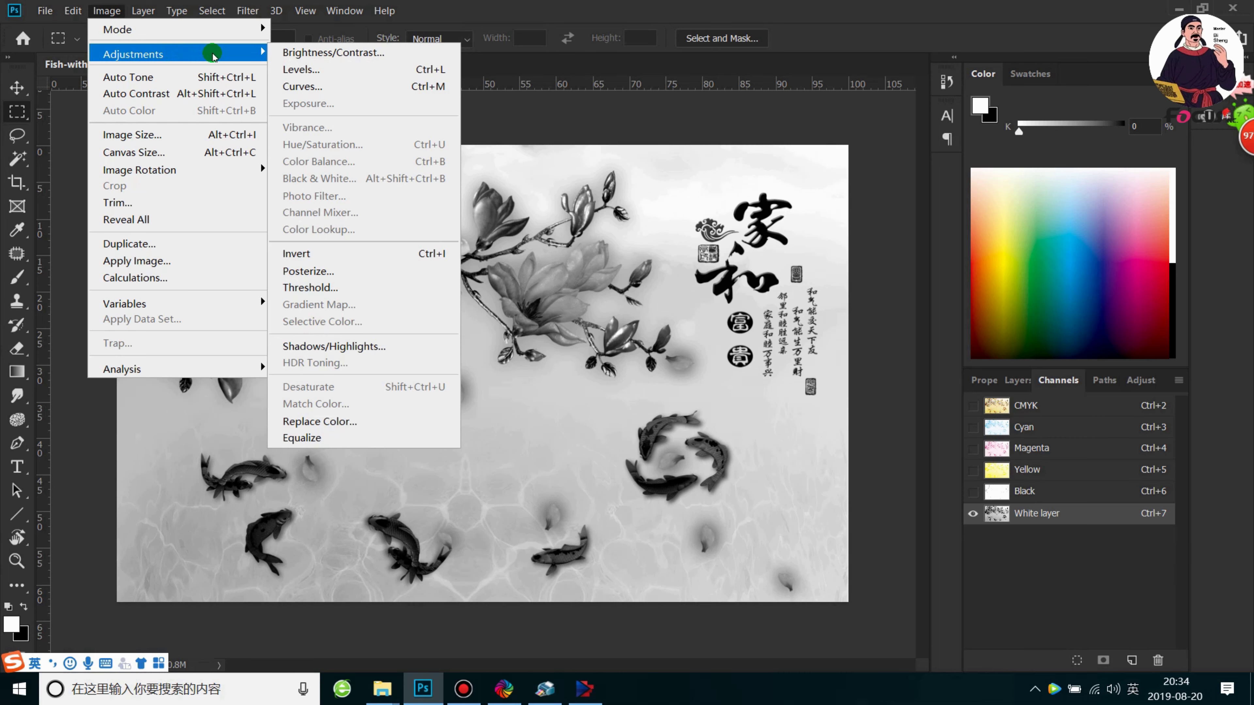
{"action": "left_click", "coordinate": [309, 287]}
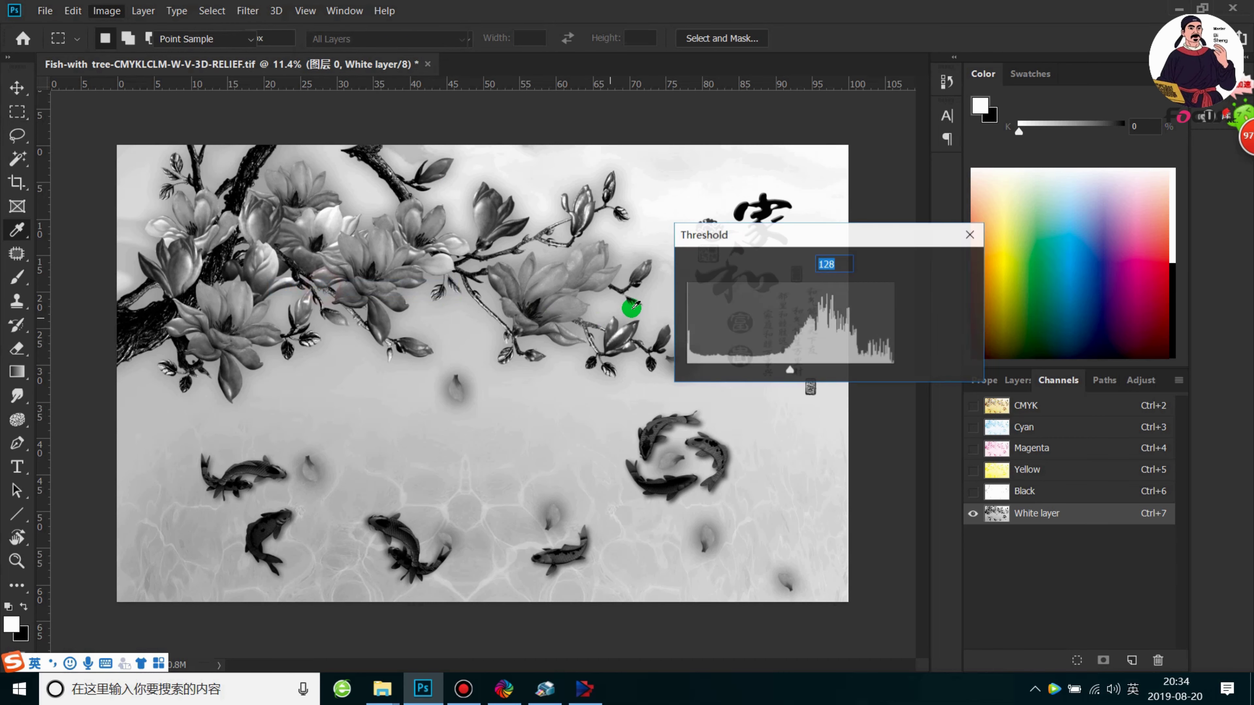
{"action": "mouse_move", "coordinate": [788, 371]}
{"action": "left_mouse_down"}
{"action": "mouse_move", "coordinate": [820, 372]}
{"action": "mouse_move", "coordinate": [789, 374]}
{"action": "mouse_move", "coordinate": [801, 385]}
{"action": "mouse_move", "coordinate": [730, 383]}
{"action": "mouse_move", "coordinate": [820, 381]}
{"action": "mouse_move", "coordinate": [717, 379]}
{"action": "mouse_move", "coordinate": [766, 375]}
{"action": "left_mouse_up"}
{"action": "left_click", "coordinate": [931, 296]}
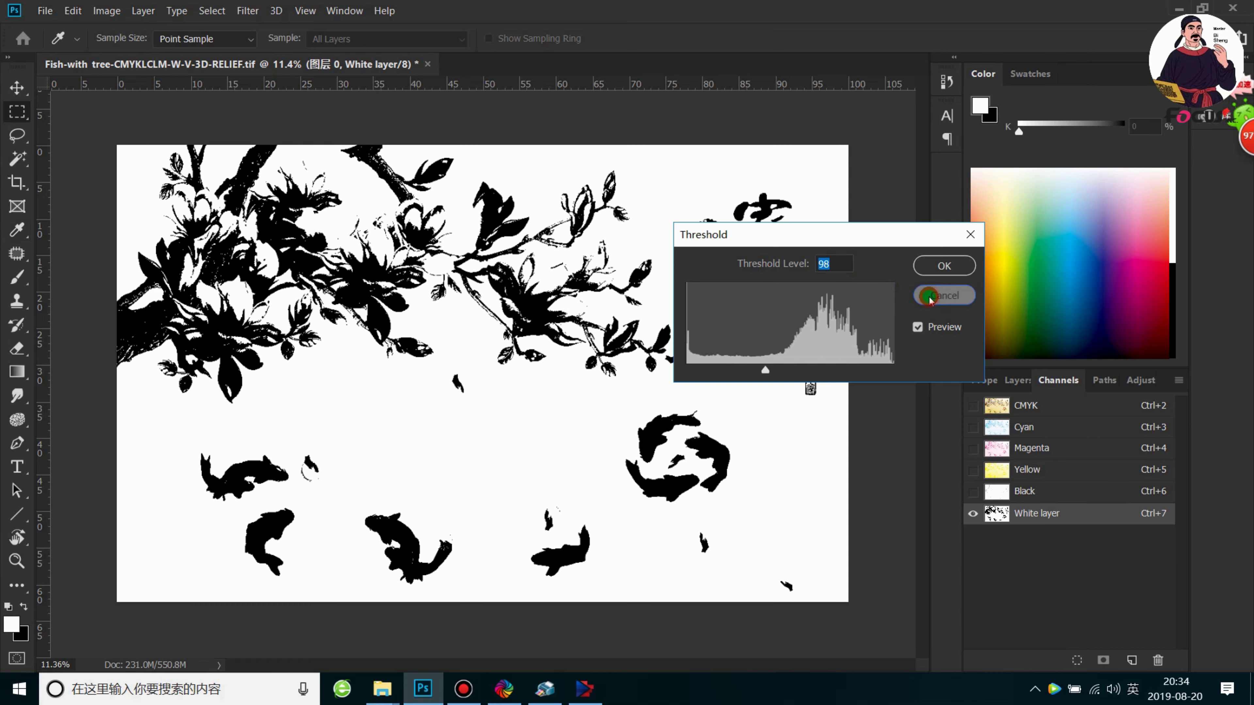
{"action": "scroll", "coordinate": [693, 388], "scroll_direction": "down", "scroll_amount": 2}
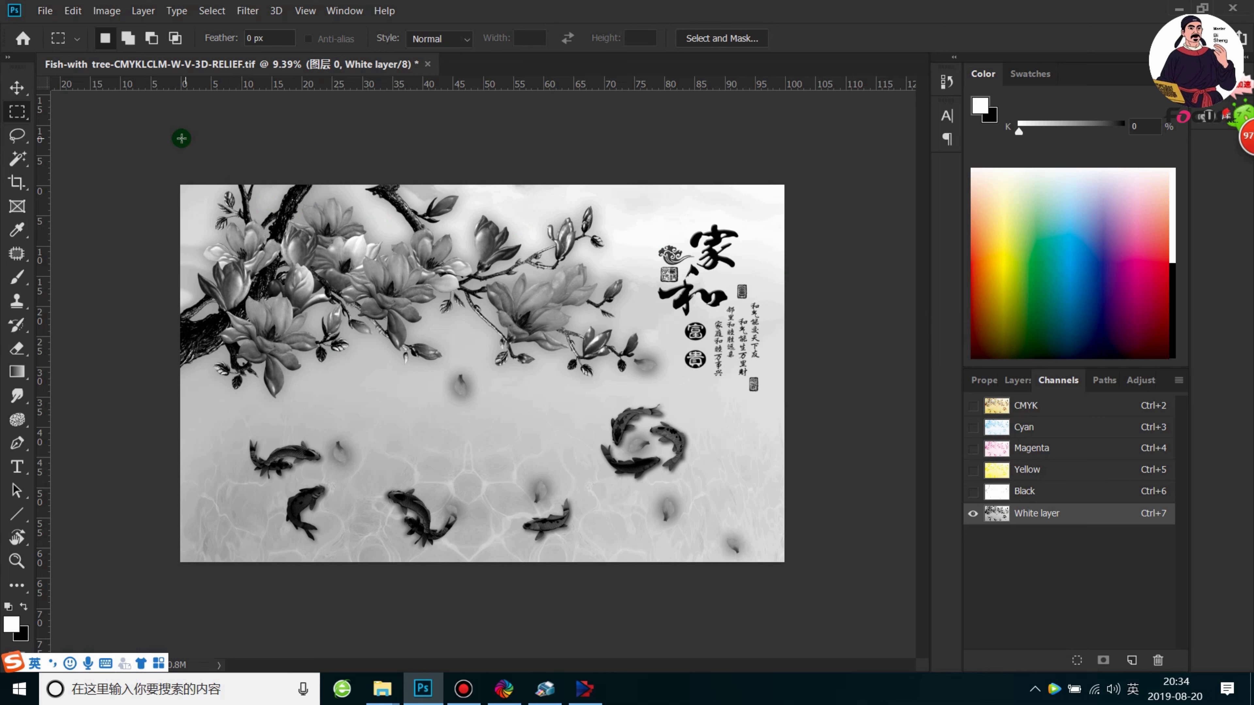
{"action": "left_click_drag", "start_coordinate": [130, 169], "coordinate": [1162, 681]}
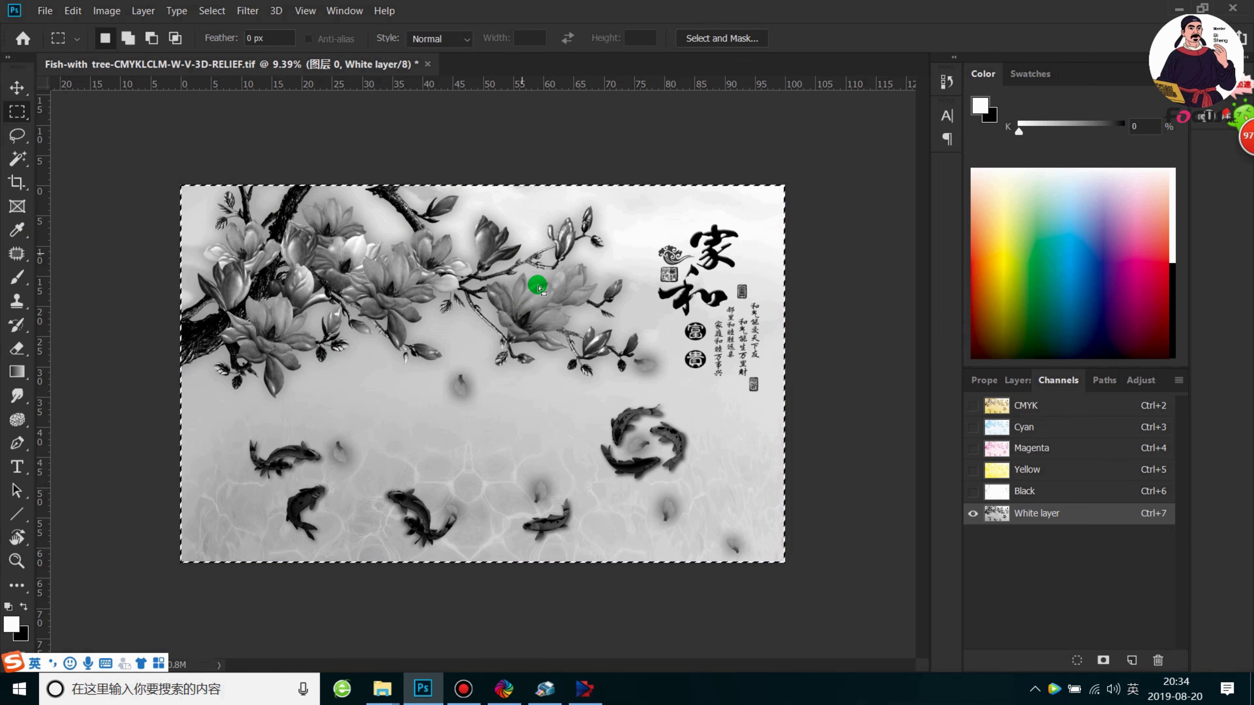
{"action": "key", "text": "ctrl+d"}
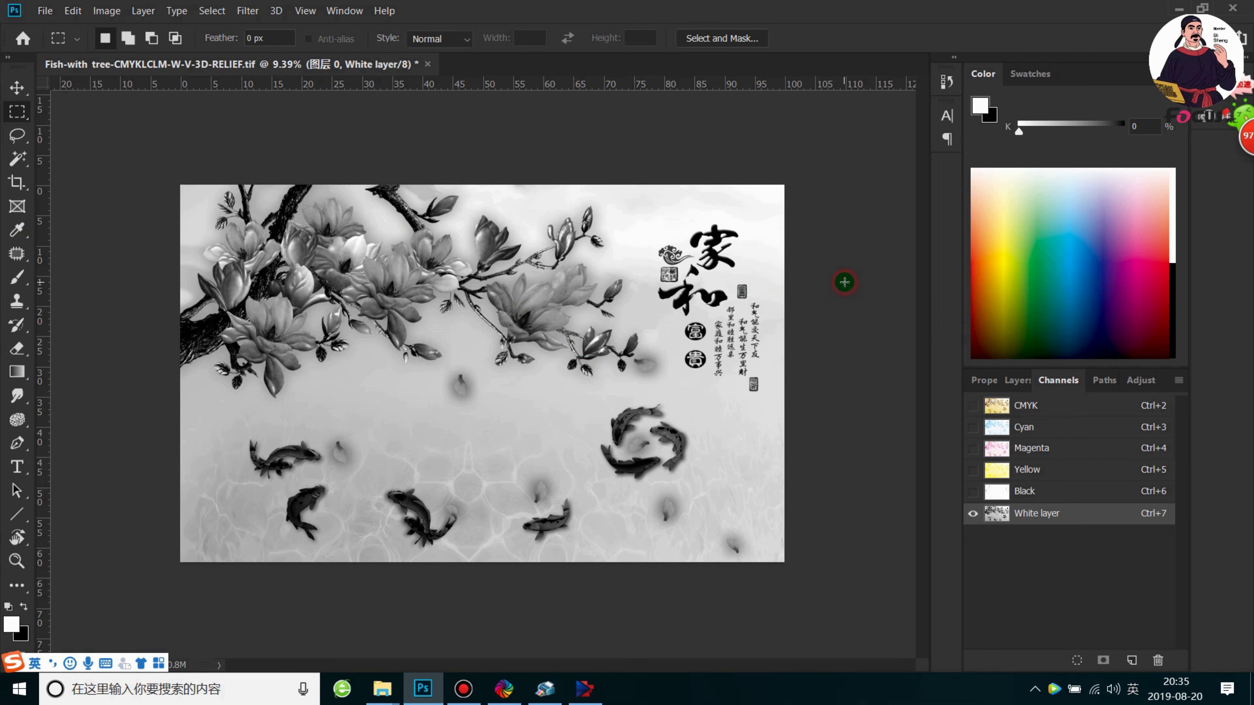
{"action": "key", "text": "ctrl+plus"}
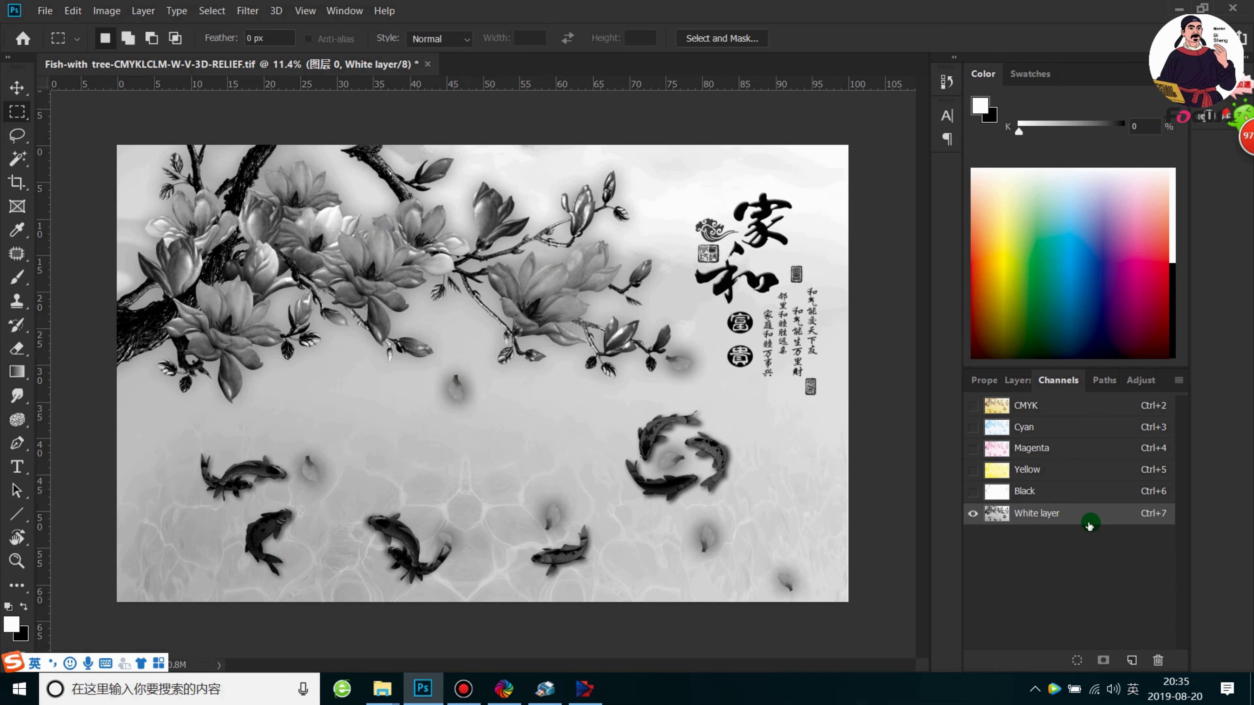
- Select the whole canvas and create a spot channel from the selection, named varnish layer
{"action": "scroll", "coordinate": [484, 375], "scroll_direction": "down", "scroll_amount": 1}
{"action": "left_click_drag", "start_coordinate": [115, 132], "coordinate": [874, 615]}
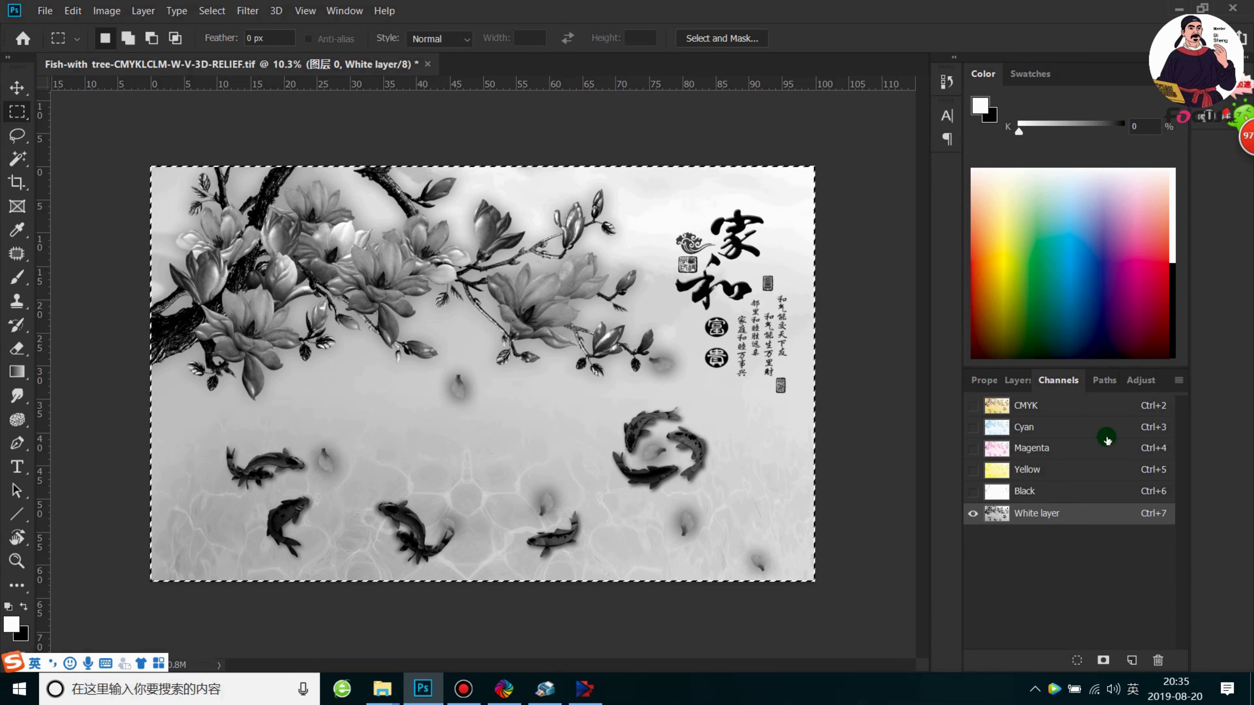
{"action": "left_click", "coordinate": [1178, 381]}
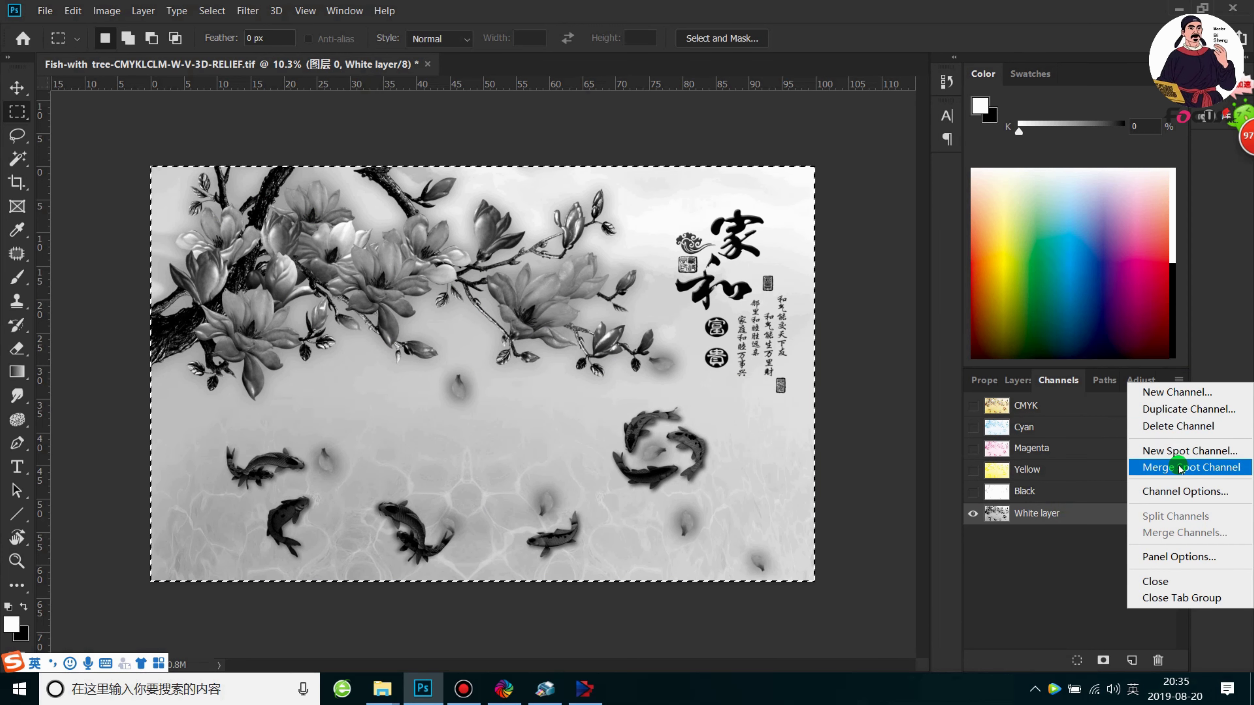
{"action": "left_click", "coordinate": [1177, 451]}
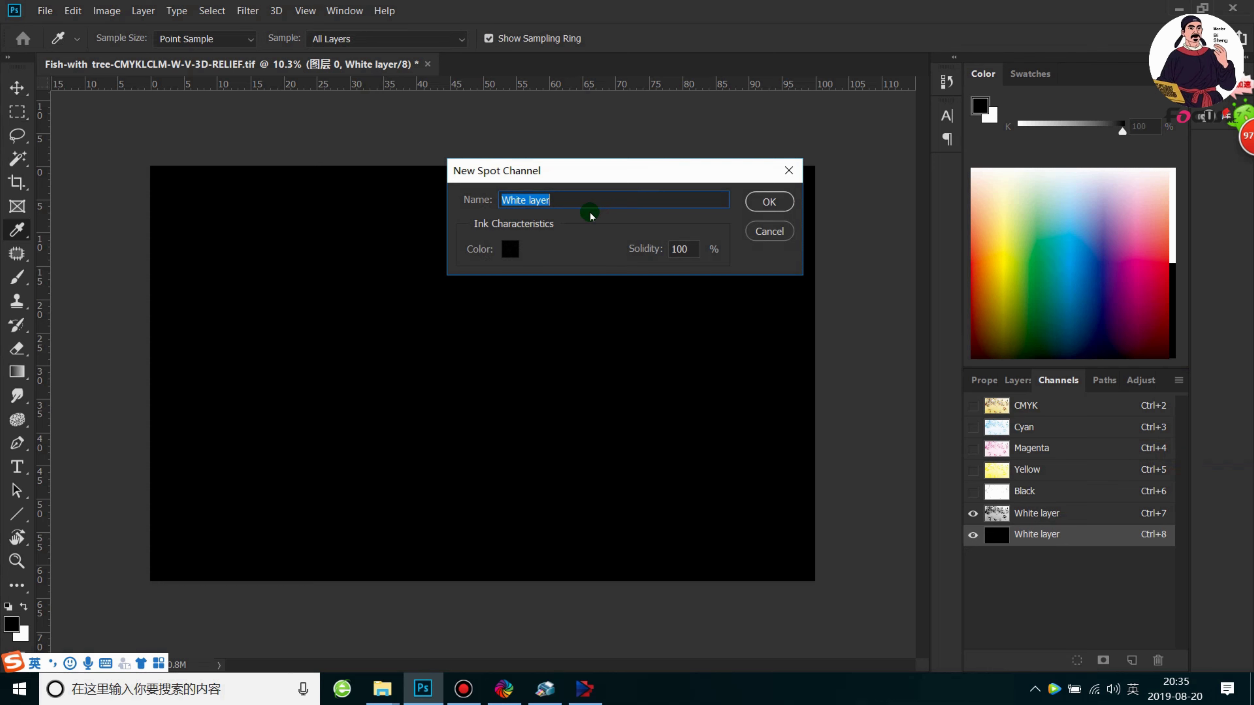
{"action": "type", "text": "varnish"}
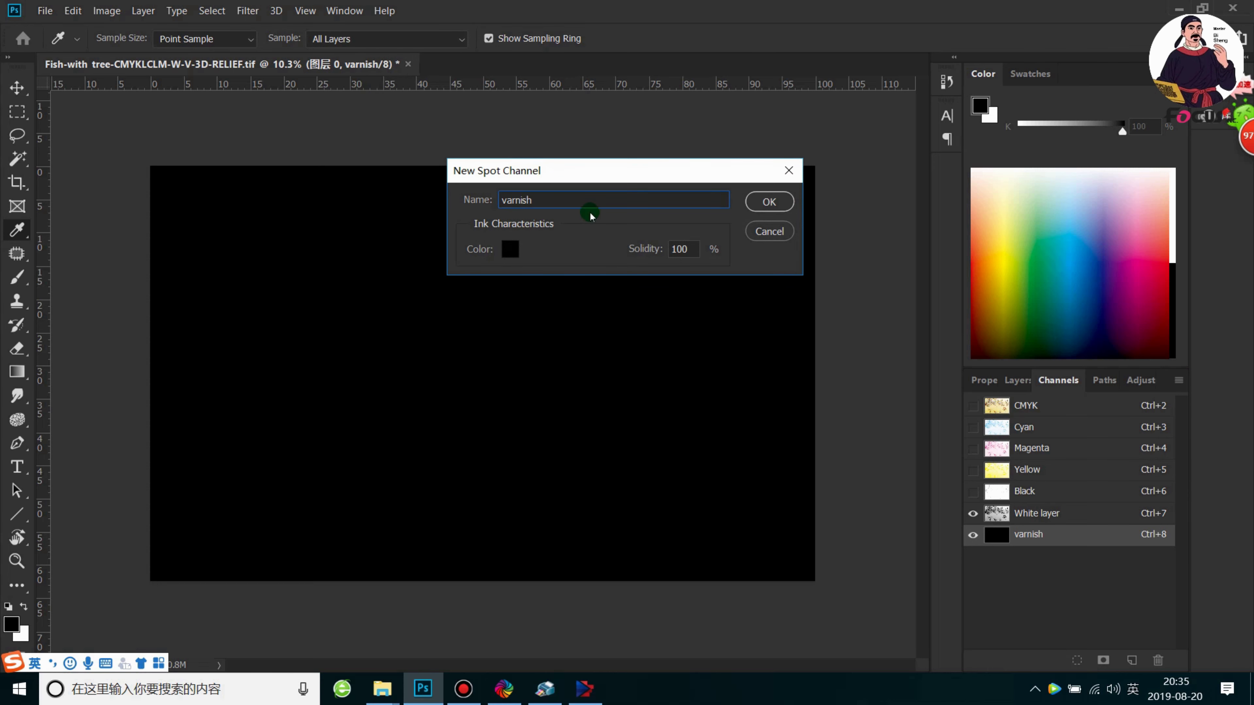
{"action": "type", "text": " layer"}
{"action": "key", "text": "Return"}
{"action": "key", "text": "m"}
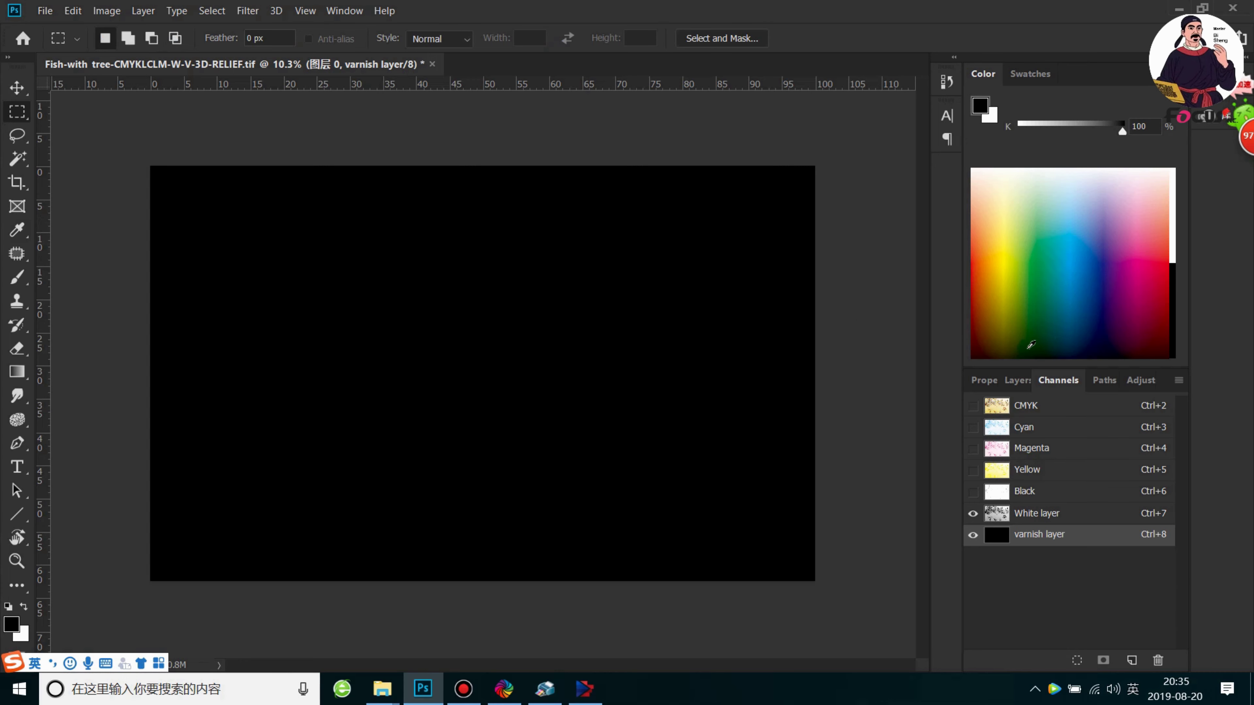
- Make the White layer channel active and show the CMYK channels together with both spot channels
{"action": "left_click", "coordinate": [973, 537]}
{"action": "left_click", "coordinate": [973, 538]}
{"action": "left_click", "coordinate": [984, 518]}
{"action": "left_click", "coordinate": [1013, 516]}
{"action": "mouse_move", "coordinate": [1007, 521]}
{"action": "left_mouse_down"}
{"action": "mouse_move", "coordinate": [1049, 425]}
{"action": "mouse_move", "coordinate": [1042, 405]}
{"action": "left_mouse_up"}
{"action": "left_click", "coordinate": [971, 405]}
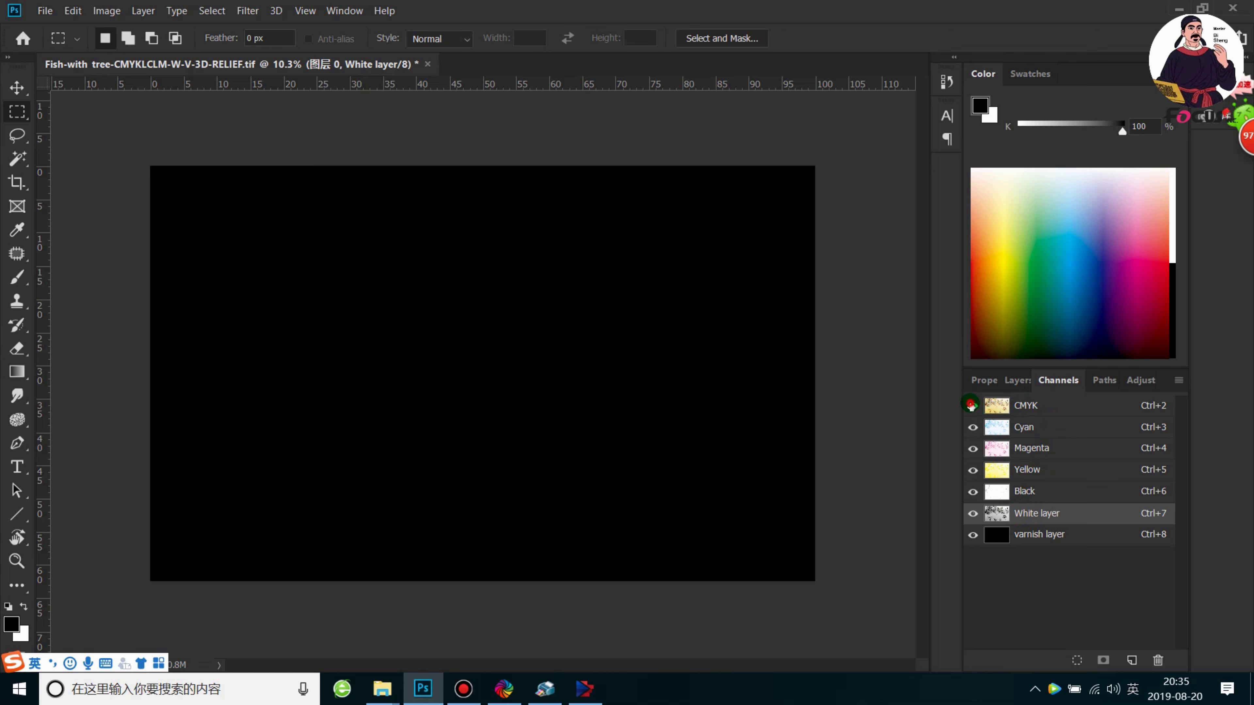
{"action": "left_click", "coordinate": [972, 535]}
{"action": "left_click", "coordinate": [886, 399]}
- Save the document as the TIFF file Fish-with tree-CMYKLCLM-W-V-grayscale-print, with spot colors, layers and LZW compression
{"action": "key", "text": "ctrl+shift+s"}
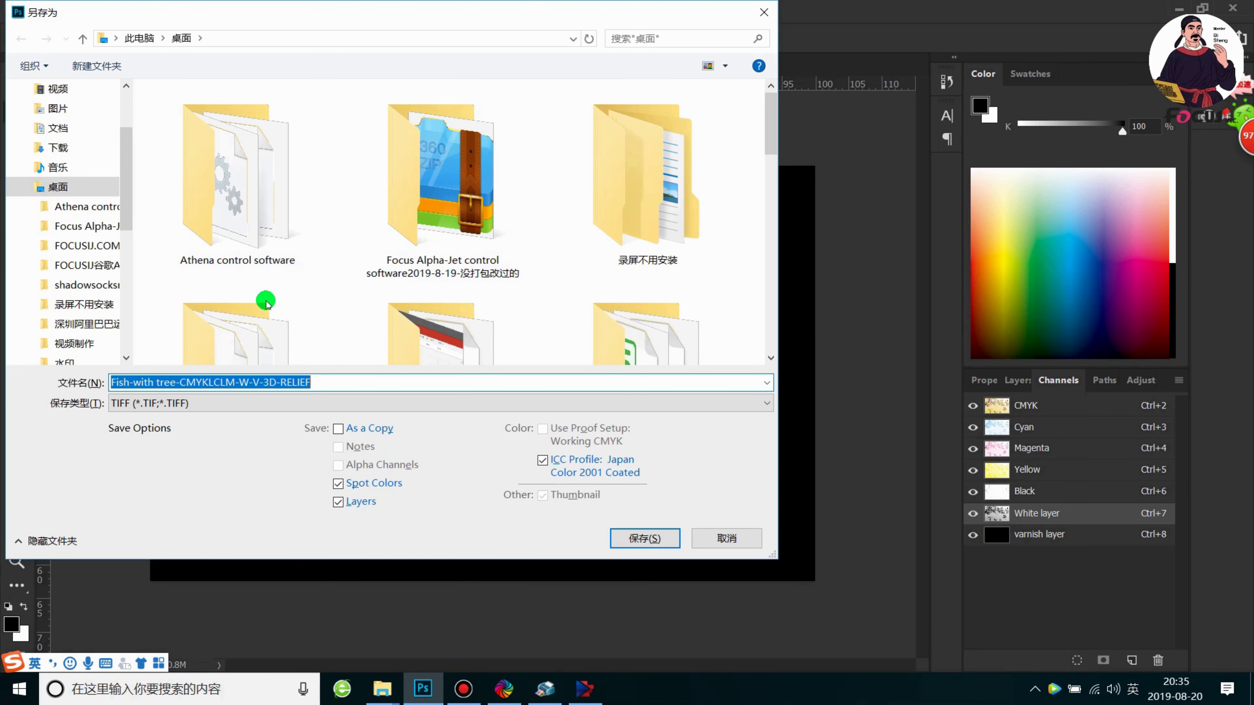
{"action": "left_click_drag", "start_coordinate": [323, 386], "coordinate": [249, 386]}
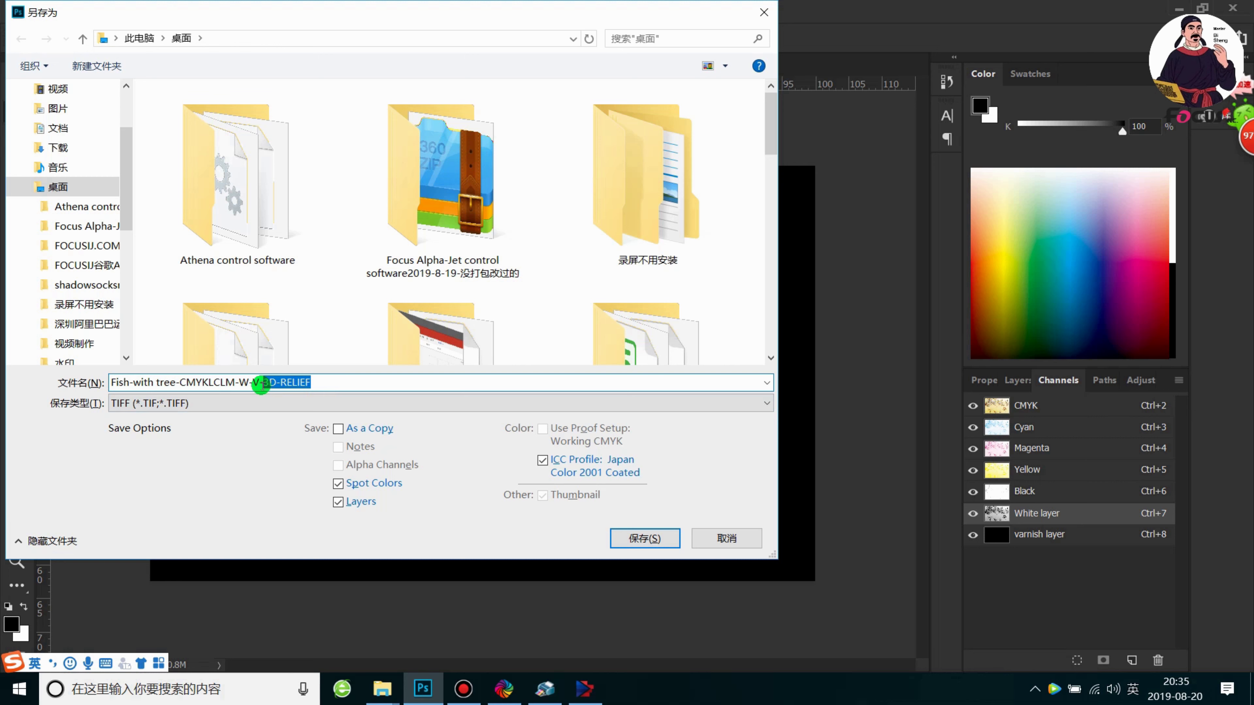
{"action": "key", "text": "BackSpace"}
{"action": "type", "text": "grayscale"}
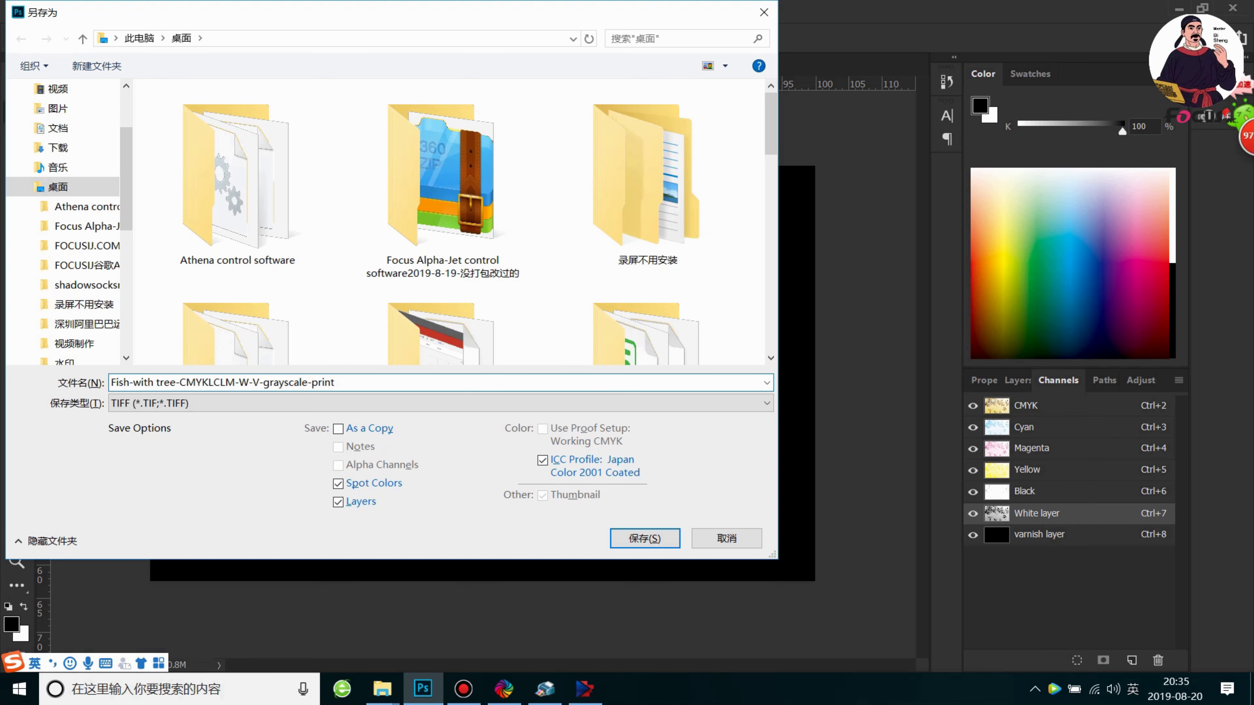
{"action": "left_click", "coordinate": [643, 538]}
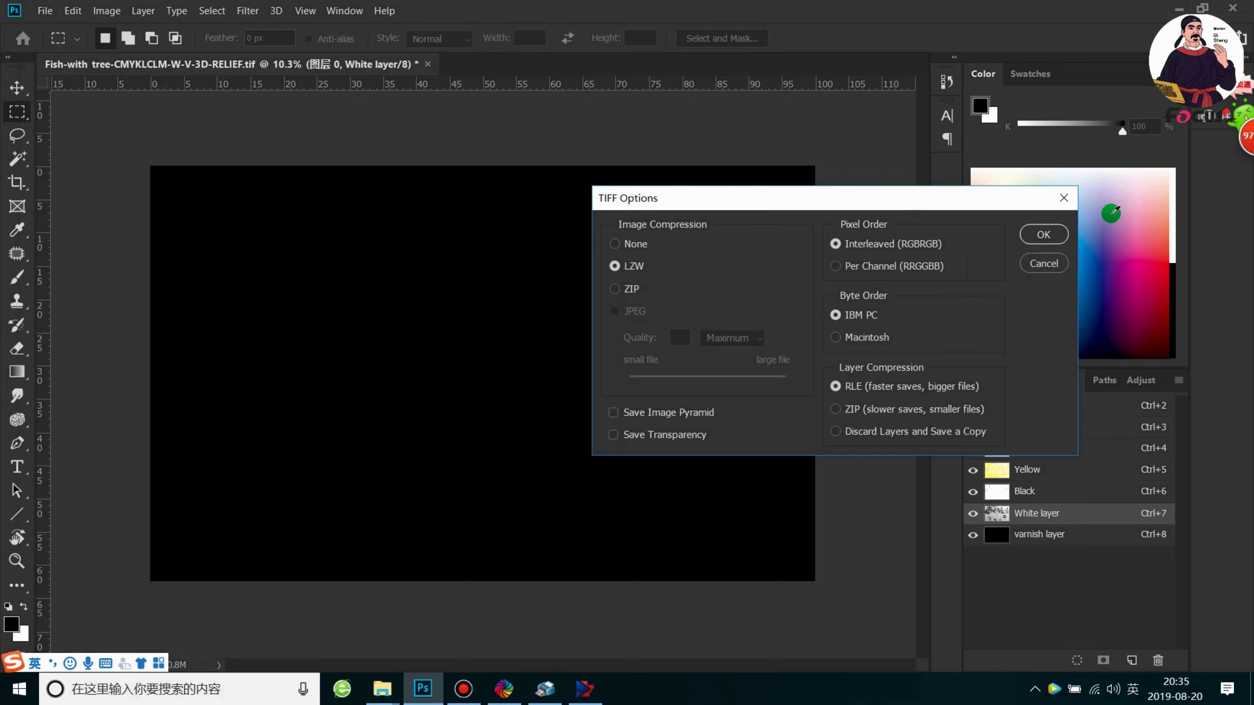
{"action": "left_click", "coordinate": [1043, 235]}
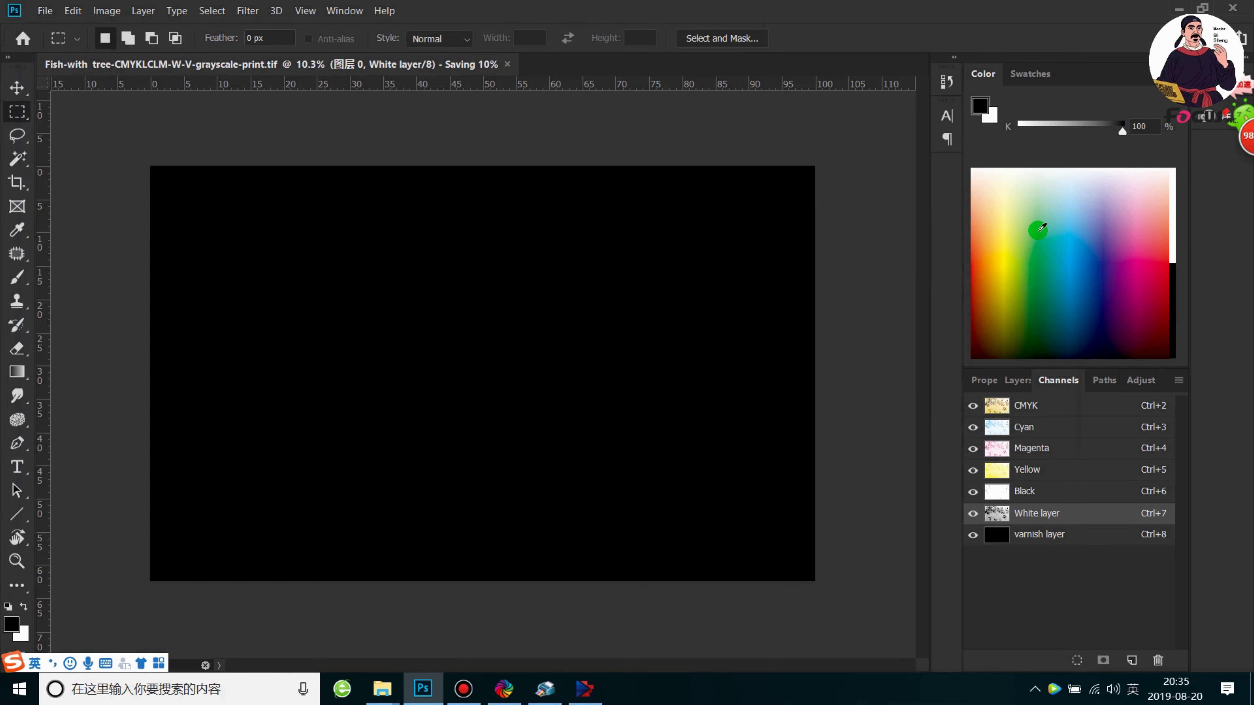